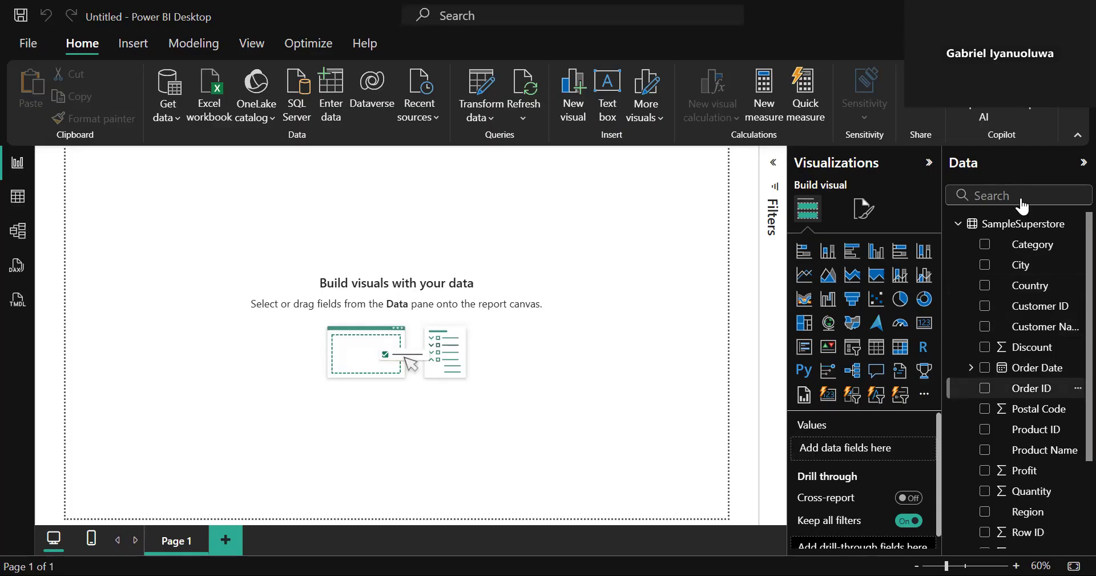
# - Examine the fields of the SampleSuperstore table and the options available for the table
pyautogui.click(954, 223)
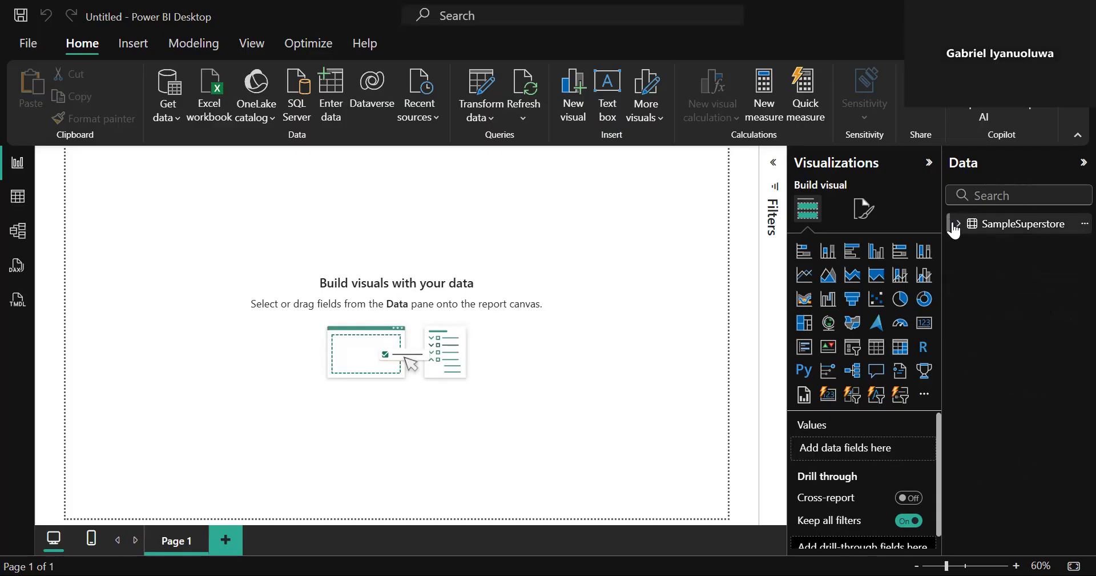
pyautogui.click(955, 224)
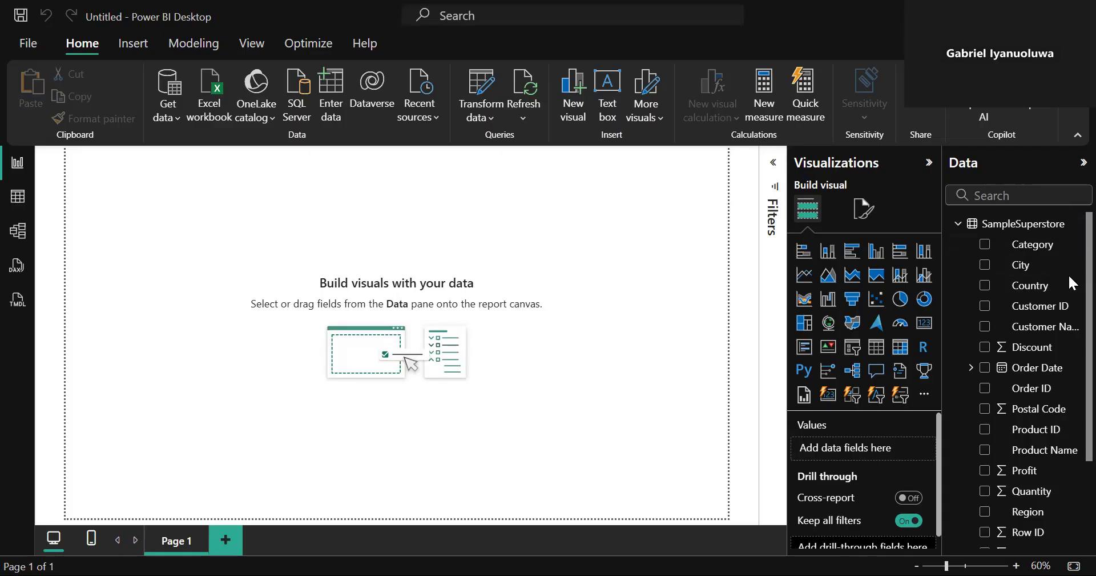
pyautogui.scroll(-1, 1069, 286)
pyautogui.scroll(1, 1070, 269)
pyautogui.scroll(-1, 1070, 294)
pyautogui.scroll(-3, 1069, 343)
pyautogui.scroll(4, 1068, 400)
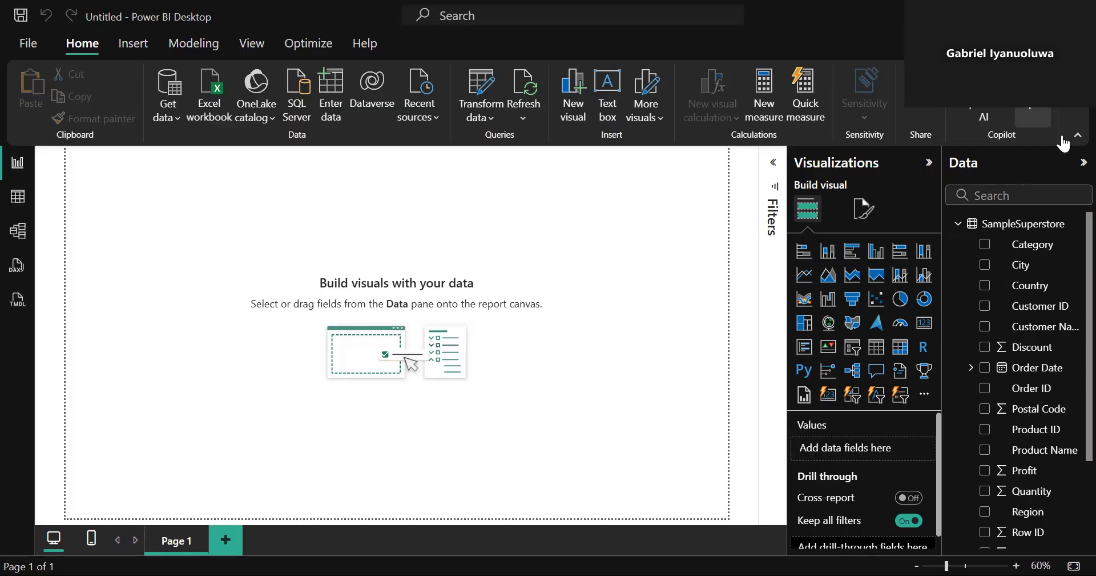
pyautogui.moveTo(1071, 228)
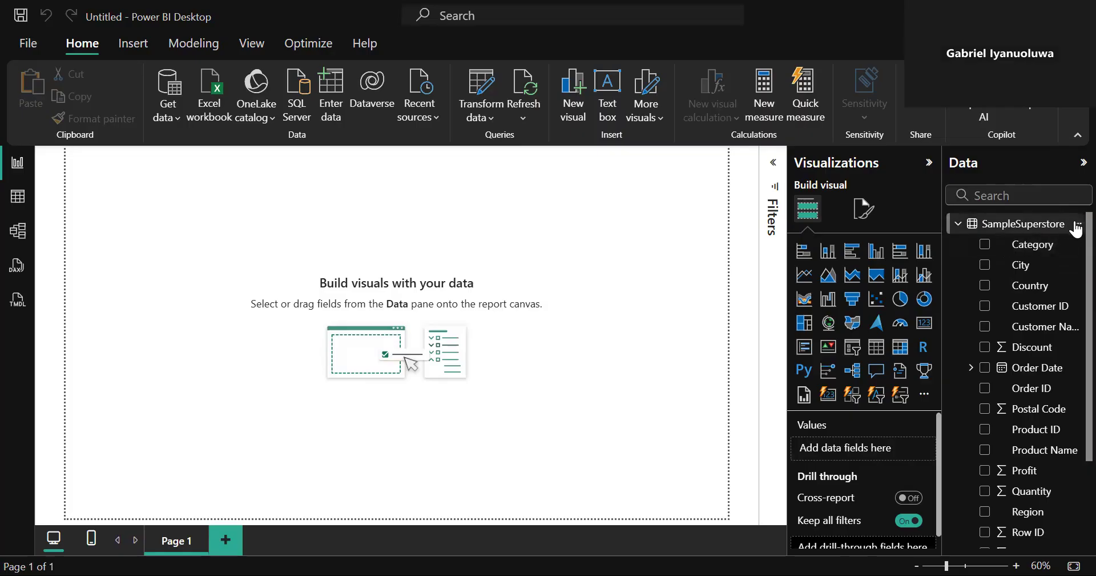
pyautogui.click(1077, 225)
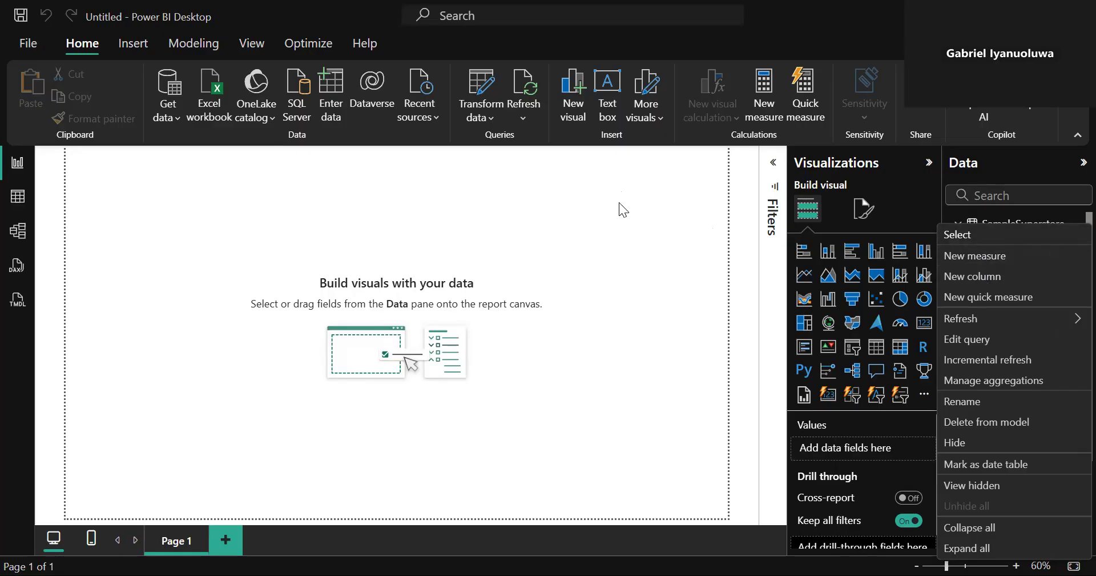
pyautogui.click(1048, 217)
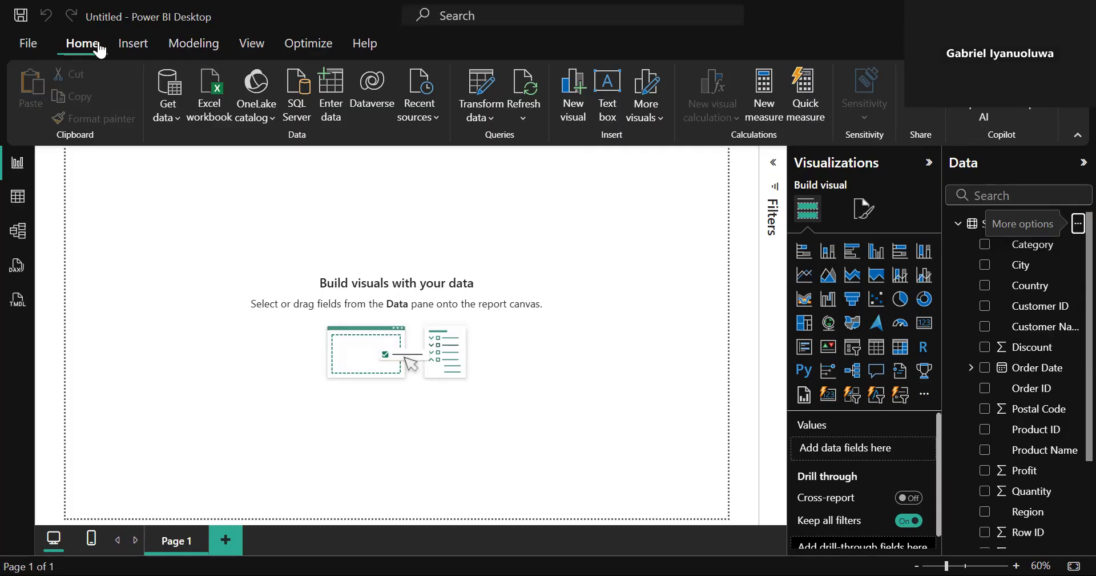
# - Examine the available report commands and the SampleSuperstore records in table view, and return to the report canvas
pyautogui.click(222, 43)
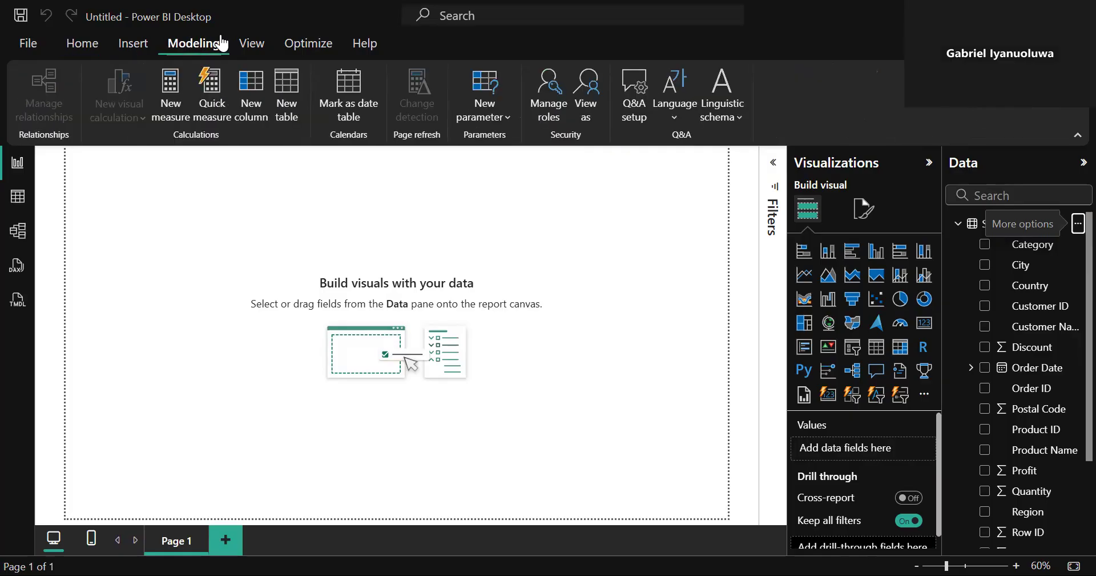
pyautogui.click(119, 46)
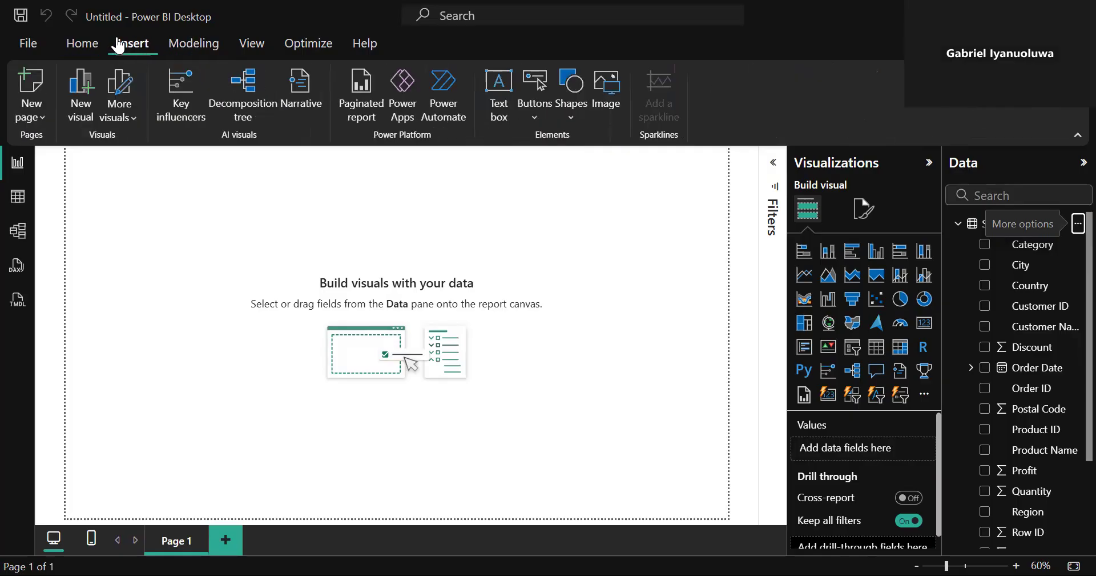
pyautogui.click(245, 49)
pyautogui.click(330, 46)
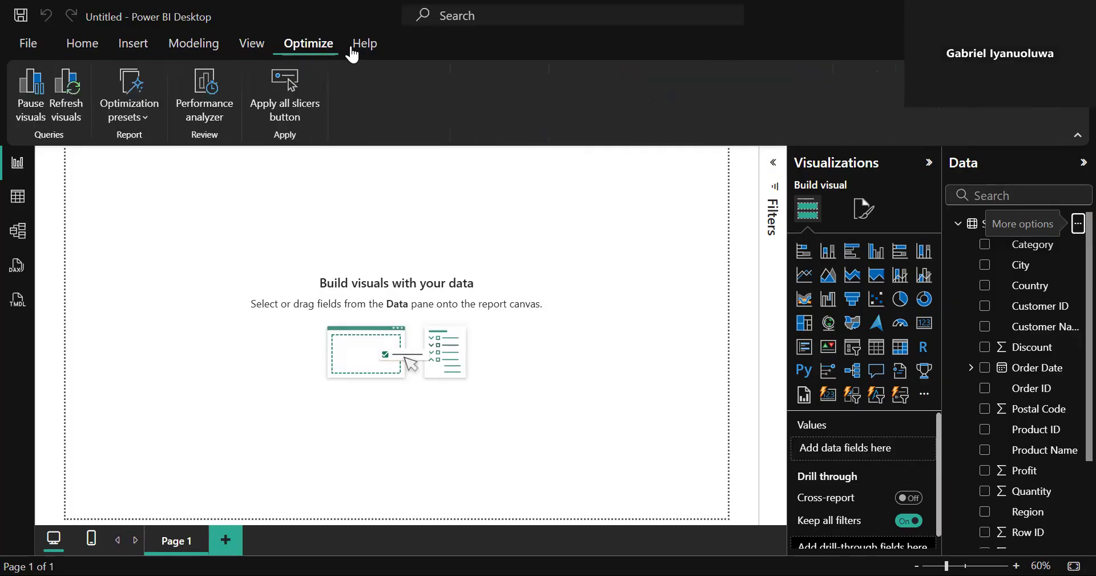
pyautogui.click(84, 50)
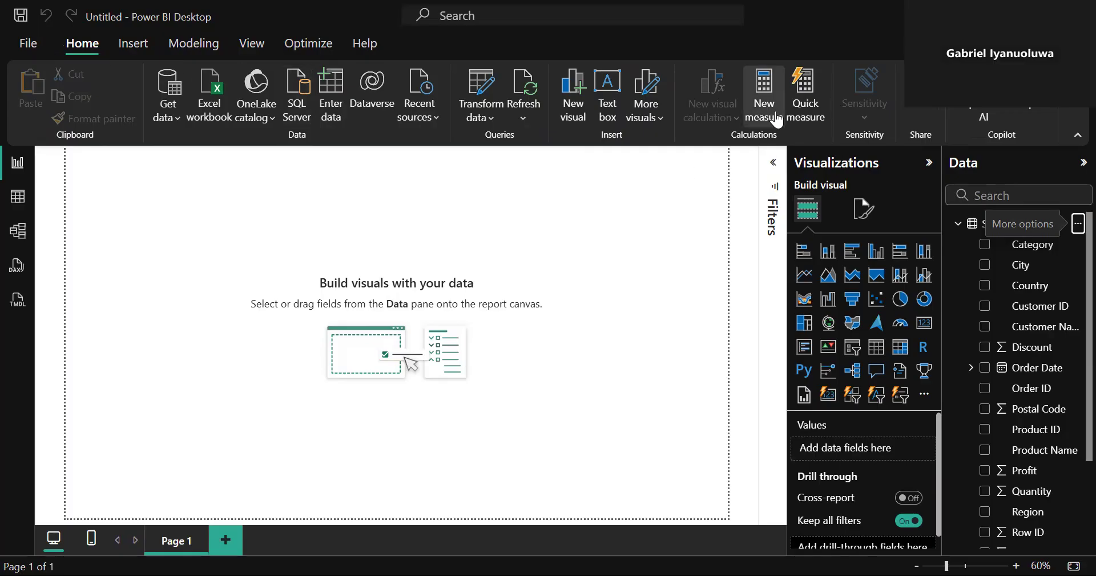
pyautogui.click(28, 203)
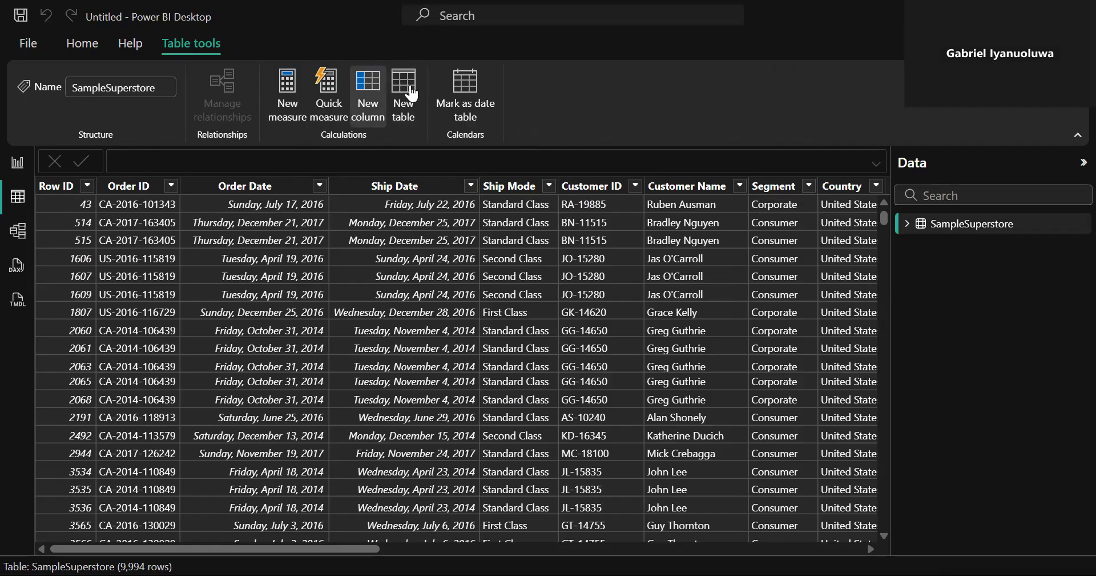
pyautogui.click(17, 165)
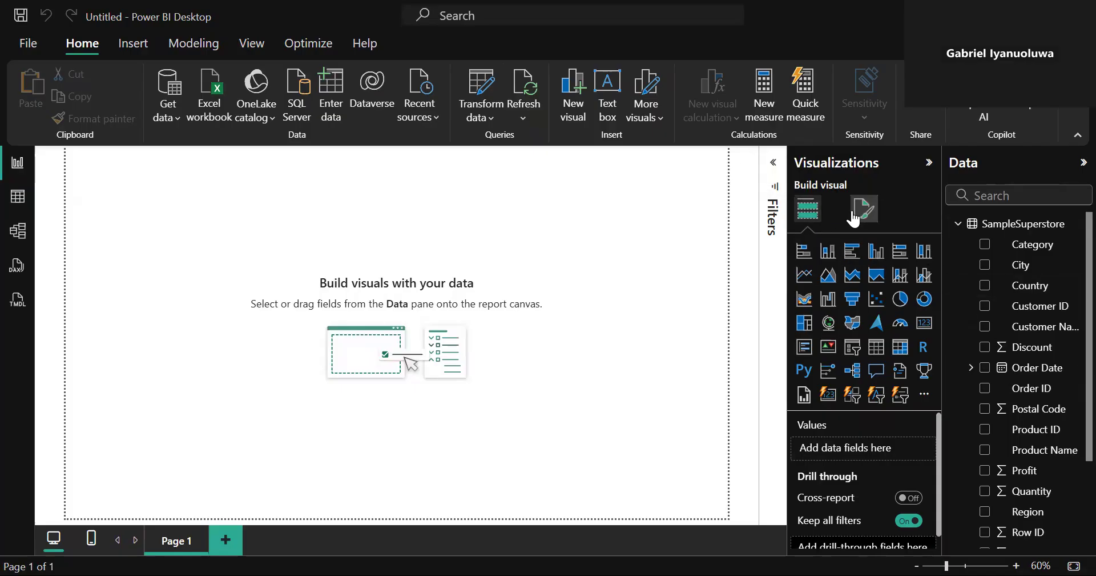
# - Set the page's wallpaper colour to the darkest shade of the dark blue theme colour
pyautogui.click(873, 214)
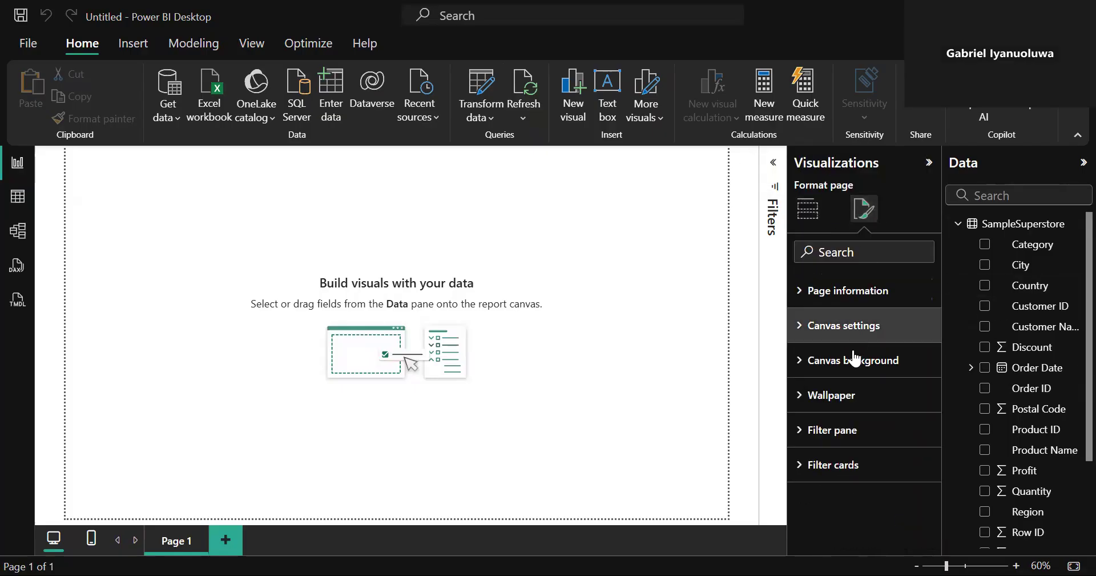
pyautogui.click(800, 397)
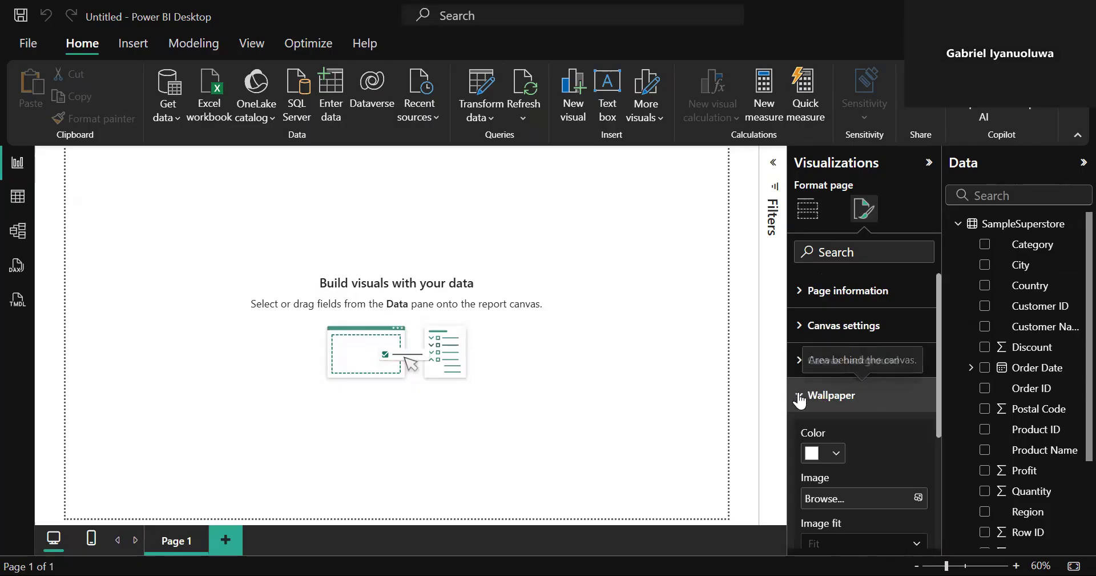
pyautogui.click(834, 457)
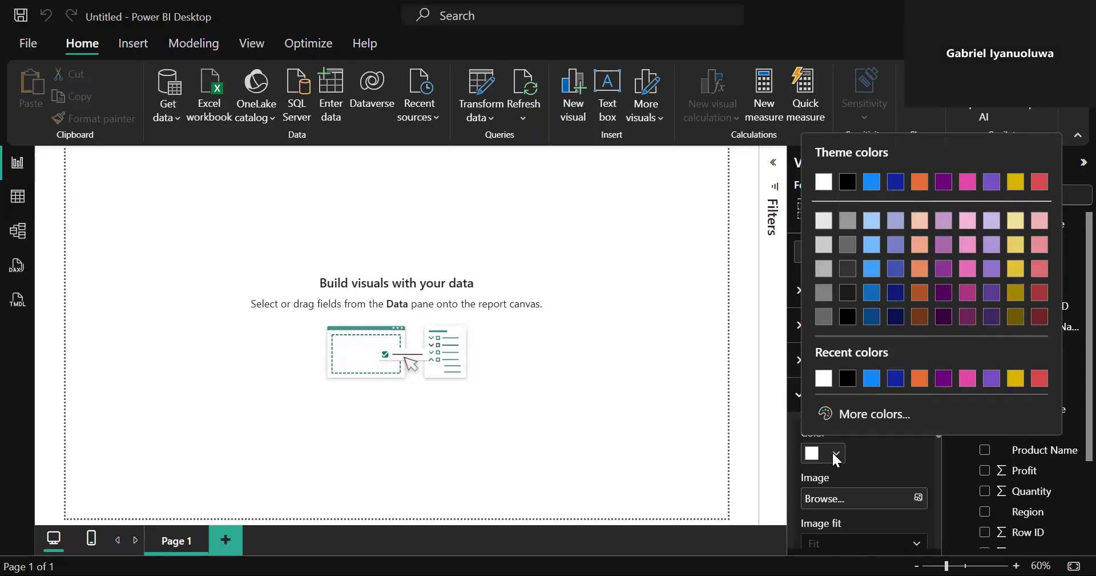
pyautogui.click(853, 381)
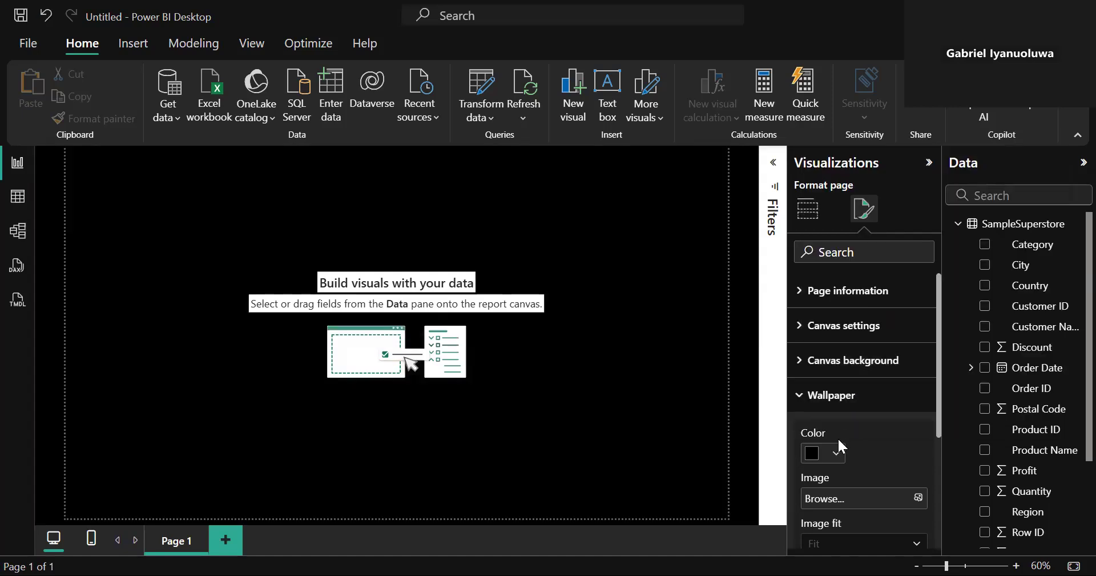
pyautogui.click(834, 455)
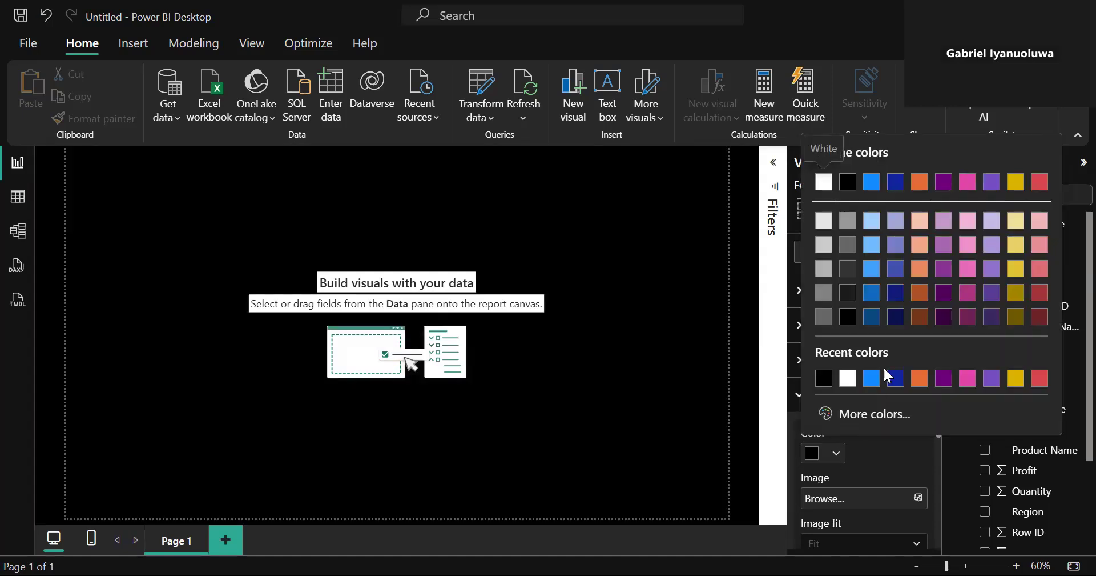
pyautogui.click(896, 317)
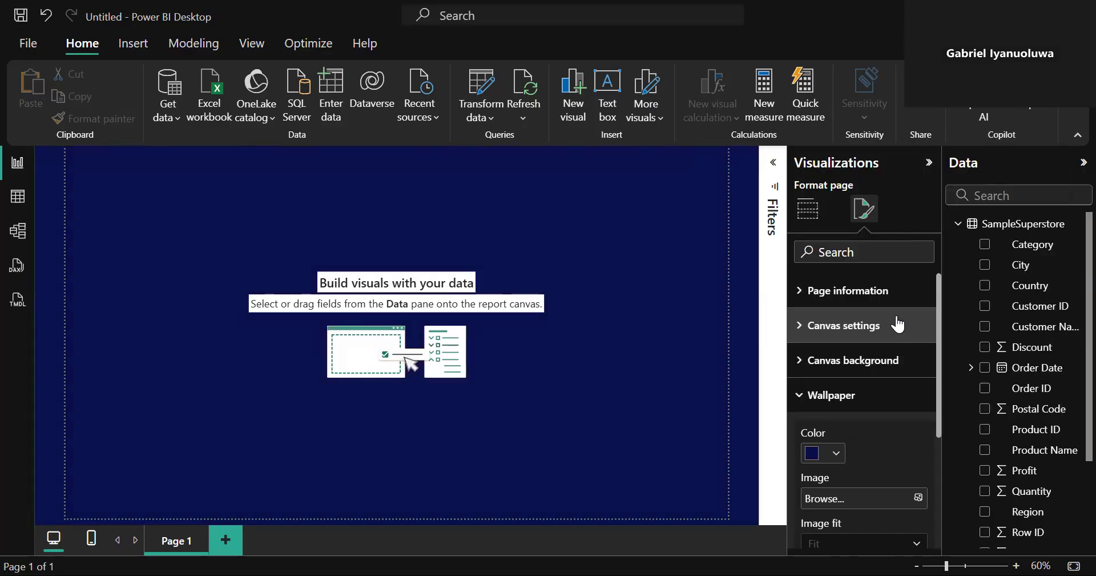
# - Raise the wallpaper's transparency slightly above 0 % to adjust the dark blue background
pyautogui.moveTo(939, 343); pyautogui.dragTo(937, 433)
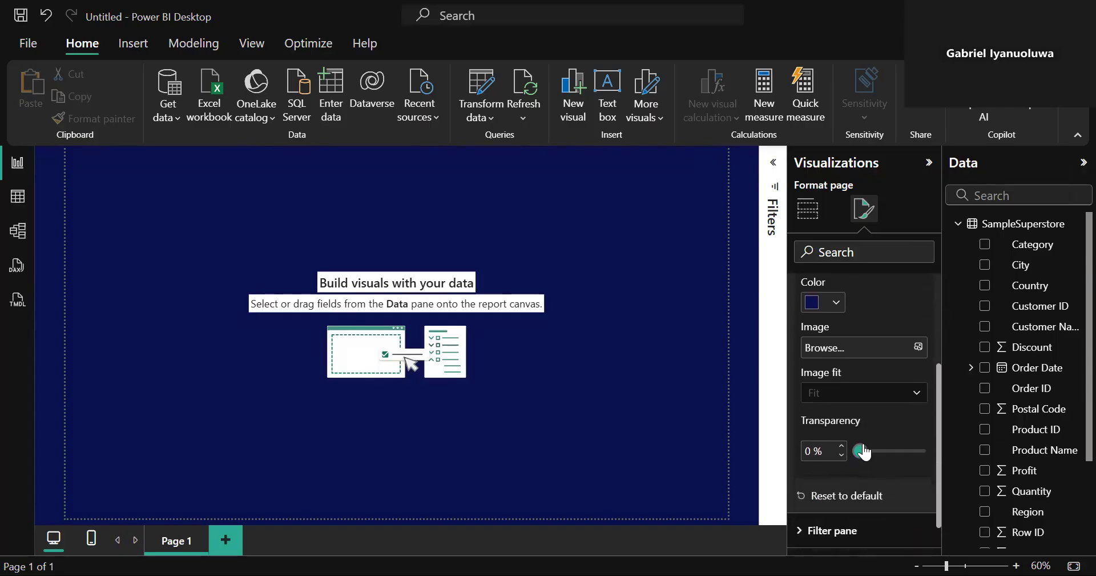
pyautogui.moveTo(864, 452); pyautogui.dragTo(874, 454)
pyautogui.moveTo(874, 453); pyautogui.dragTo(879, 455)
pyautogui.click(592, 272)
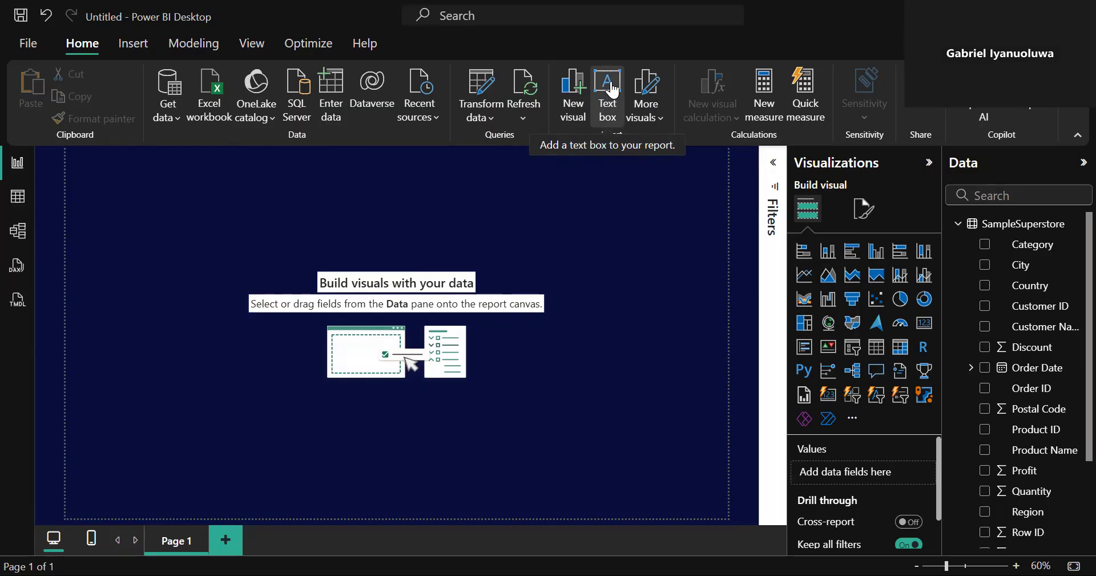
# - Insert a text box at the page's upper-left corner and resize it into a shallow, wide title strip
pyautogui.click(612, 89)
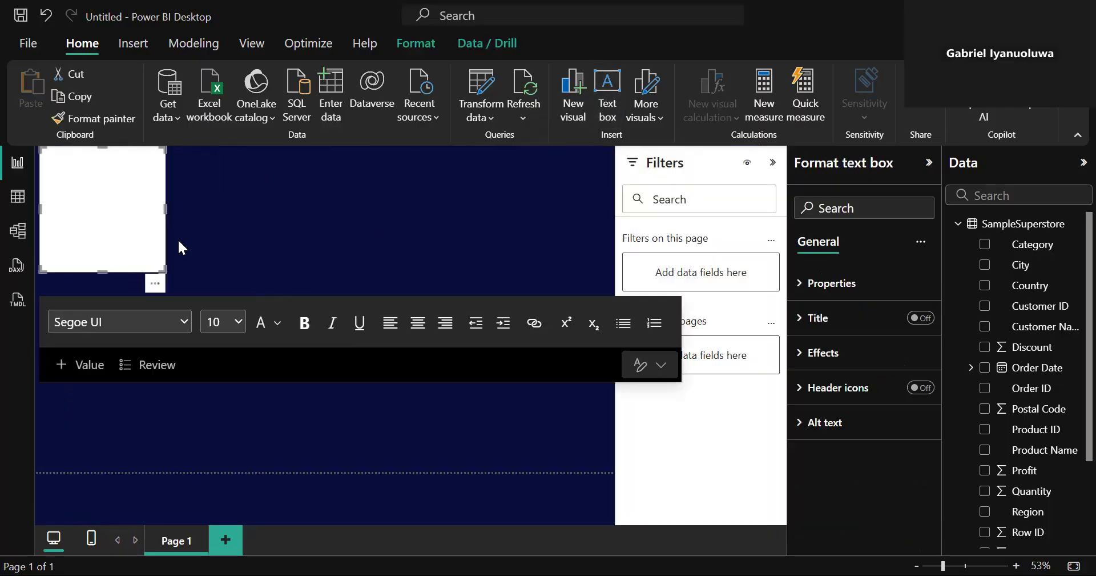
pyautogui.moveTo(101, 272); pyautogui.dragTo(101, 195)
pyautogui.moveTo(166, 167); pyautogui.dragTo(398, 172)
pyautogui.click(127, 179)
pyautogui.moveTo(166, 174); pyautogui.dragTo(257, 181)
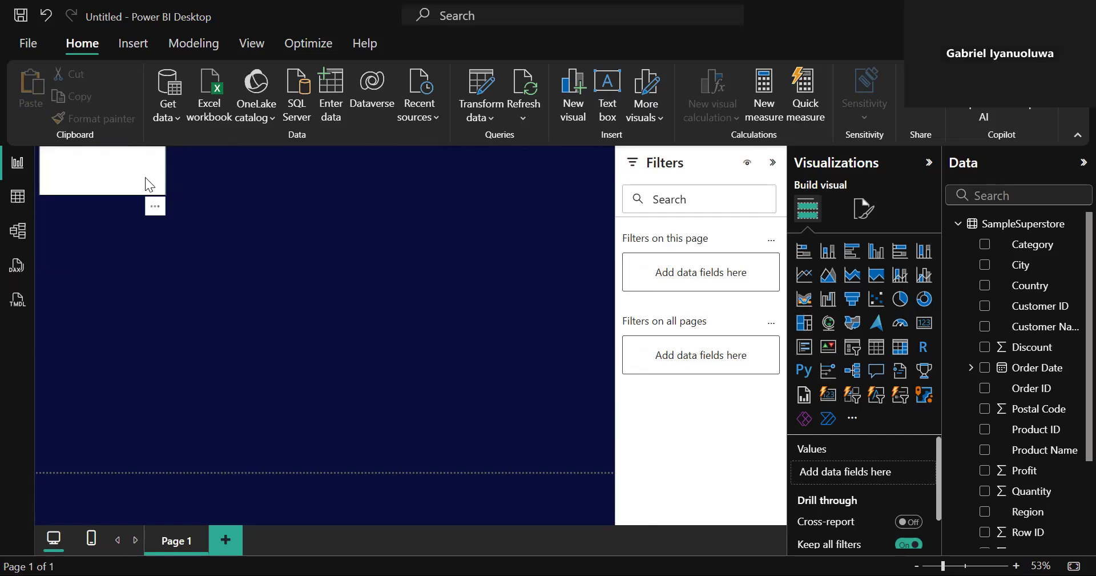
pyautogui.click(145, 177)
pyautogui.moveTo(167, 169); pyautogui.dragTo(342, 175)
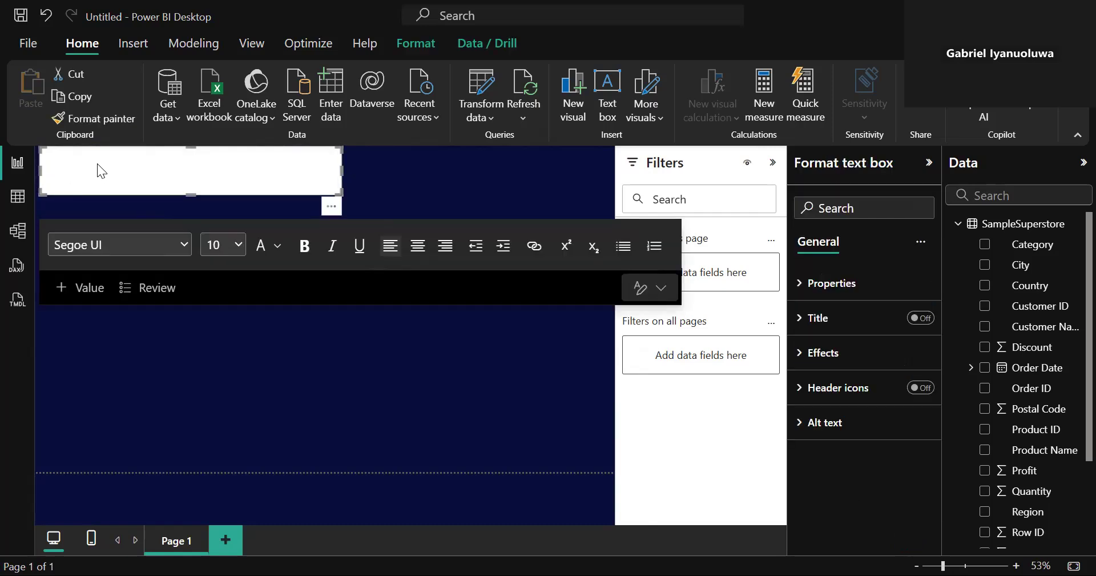
# - Enter the title "STATISTICAL ANALYSIS DASHBAORD" in the text box and set its font size to 20
pyautogui.write('sTATISTICAL ANALYSIS DAS')
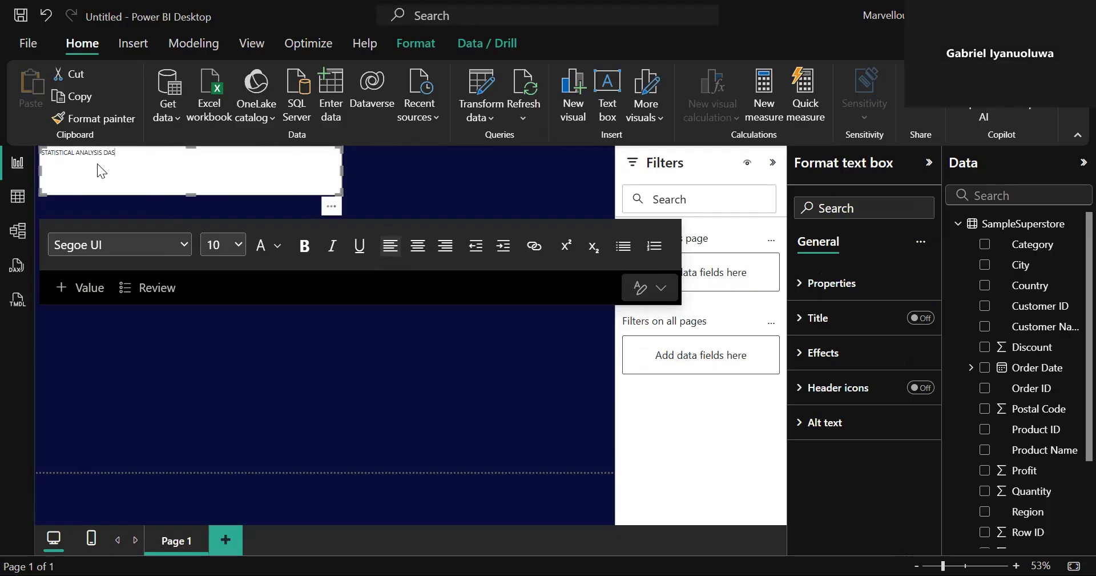
pyautogui.write('BAORD')
pyautogui.moveTo(152, 155); pyautogui.dragTo(27, 163)
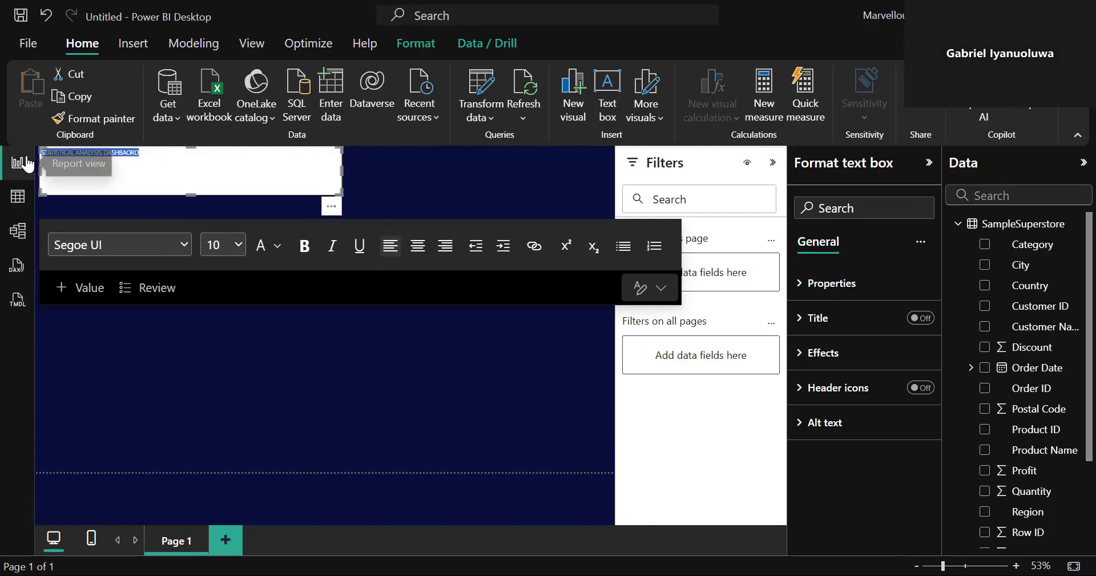
pyautogui.click(242, 247)
pyautogui.click(221, 475)
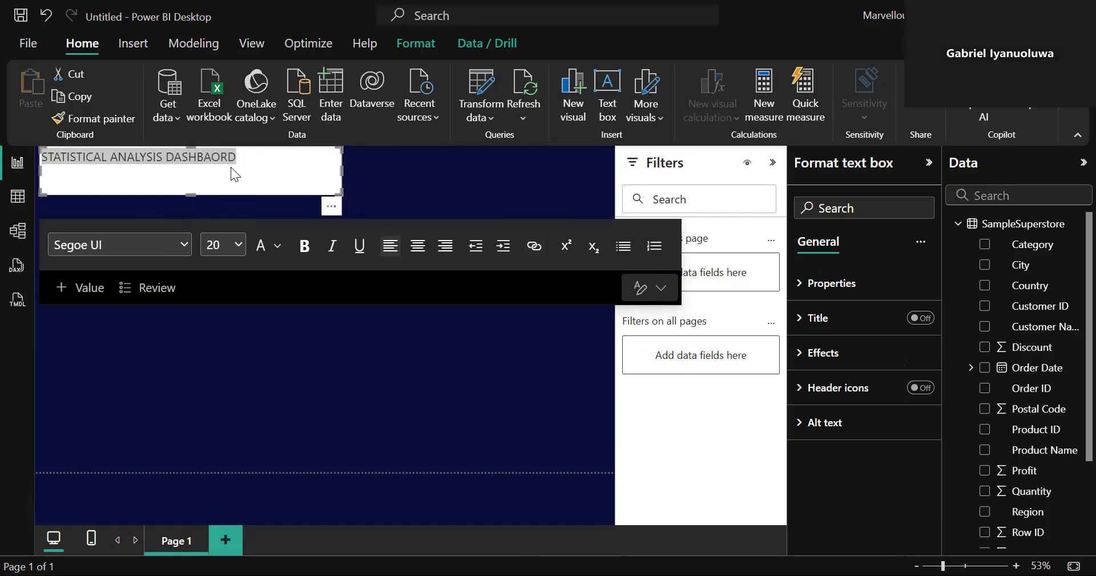
# - Try font size 36 for the dashboard title, and reduce it to 32
pyautogui.click(241, 250)
pyautogui.click(211, 462)
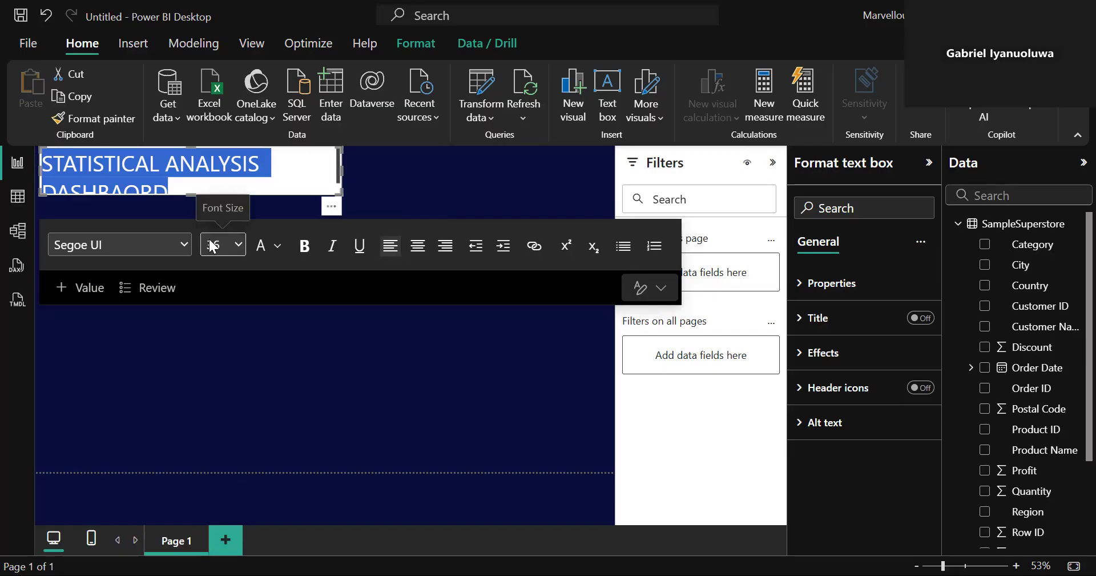
pyautogui.write('32')
pyautogui.press('Return')
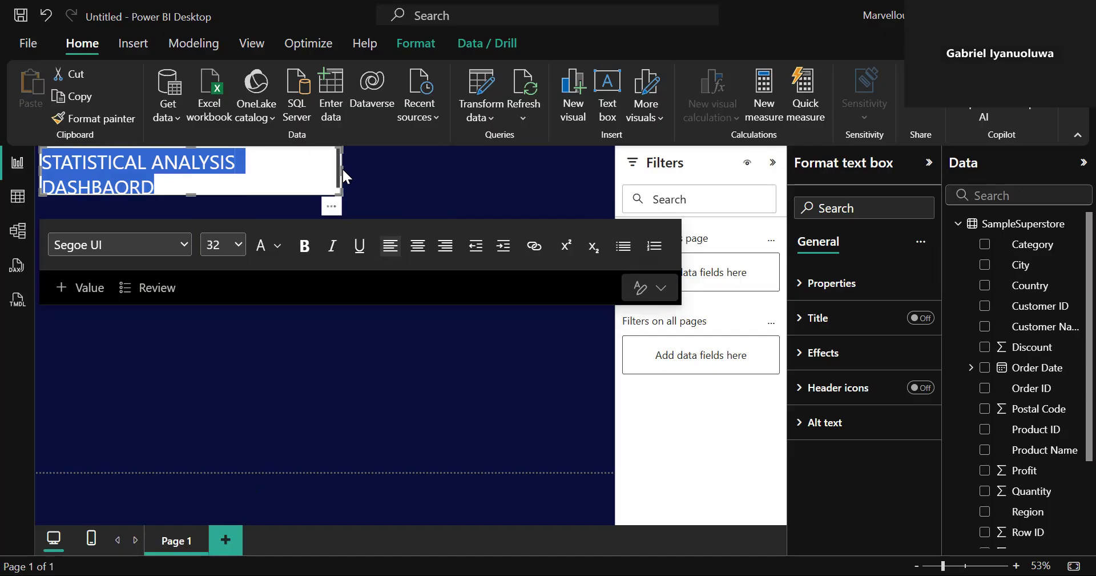
# - Widen the title text box to fit the title on one line, move it toward the page's centre and reduce its height
pyautogui.moveTo(341, 170); pyautogui.dragTo(517, 147)
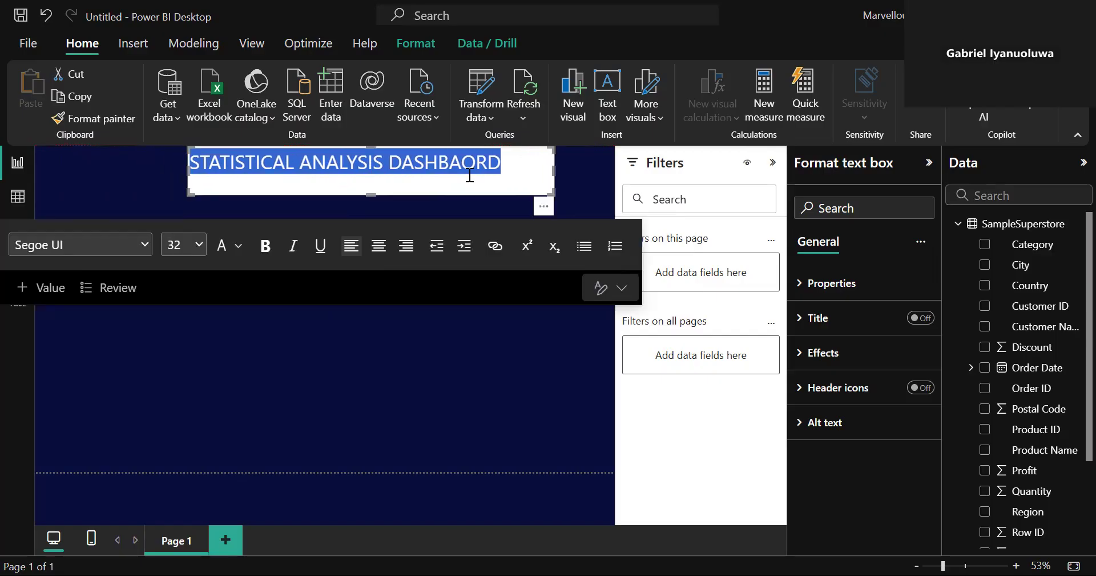
pyautogui.moveTo(371, 194); pyautogui.dragTo(368, 179)
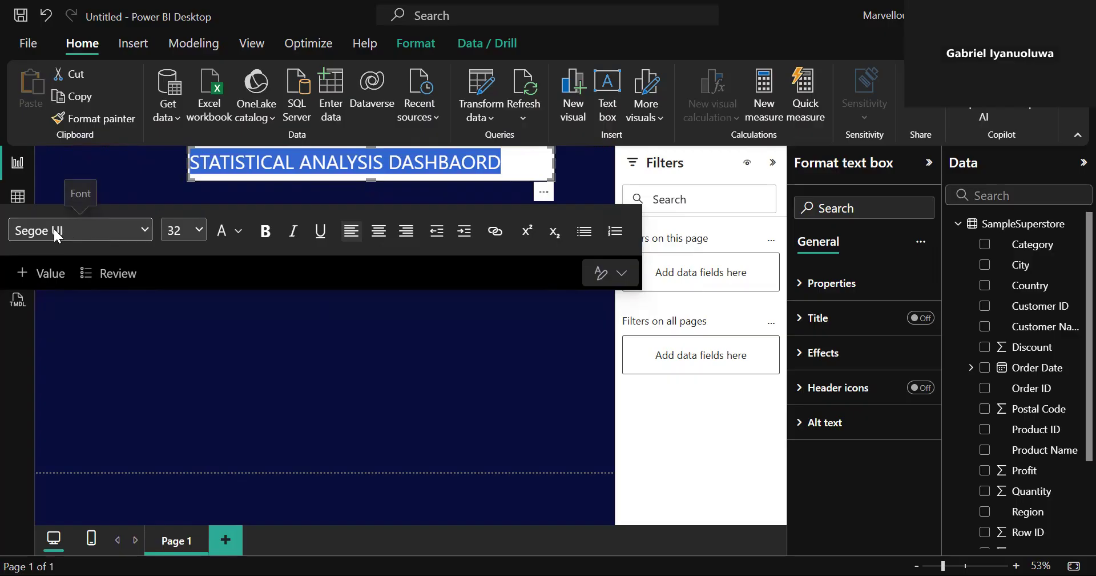
# - Try to change the dashboard title's font to Tahoma, and undo the accidental replacement of its text
pyautogui.write('I')
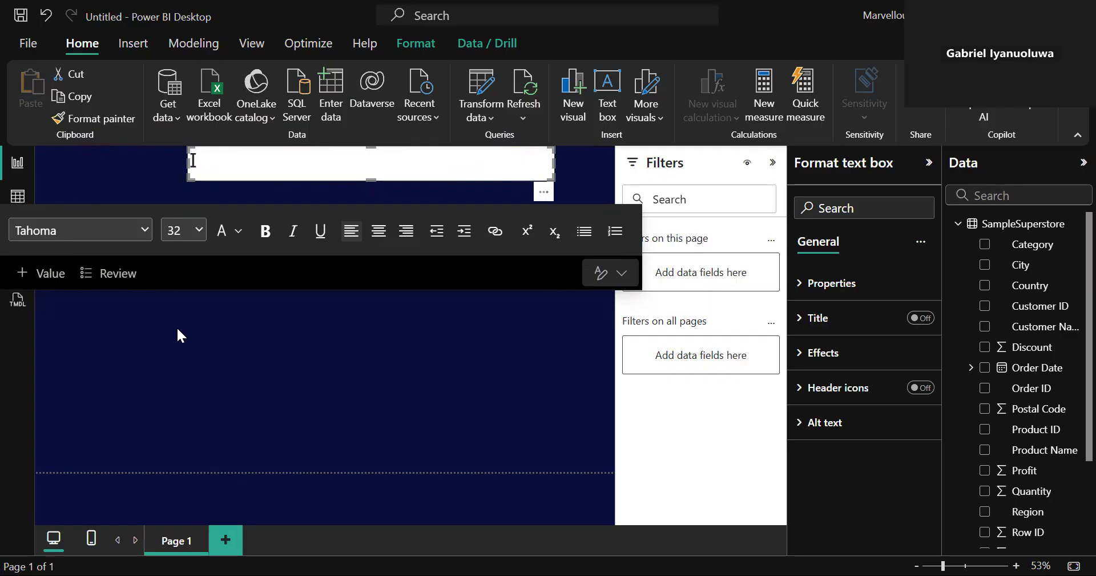
pyautogui.click(261, 324)
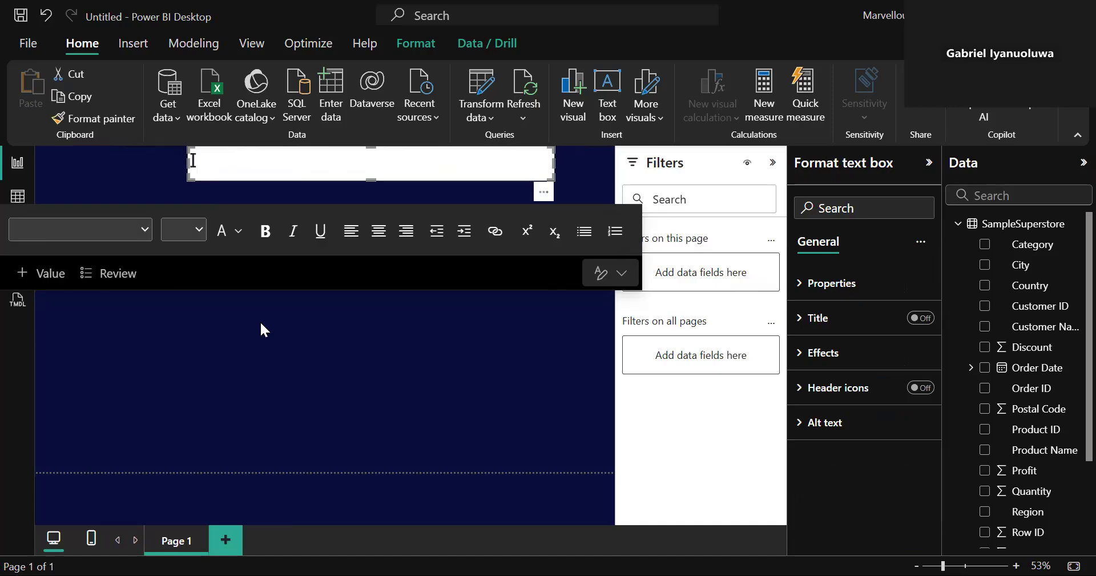
pyautogui.click(324, 338)
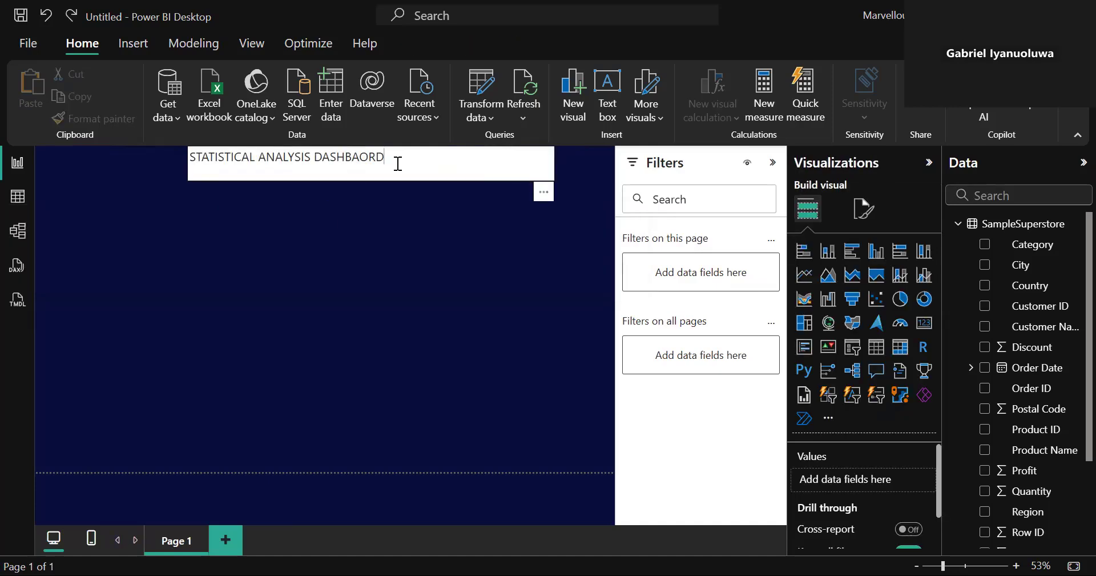
# - Set the whole dashboard title in Times New Roman and reduce the text box's height to fit the text line
pyautogui.click(400, 163)
pyautogui.moveTo(400, 164); pyautogui.dragTo(7, 169)
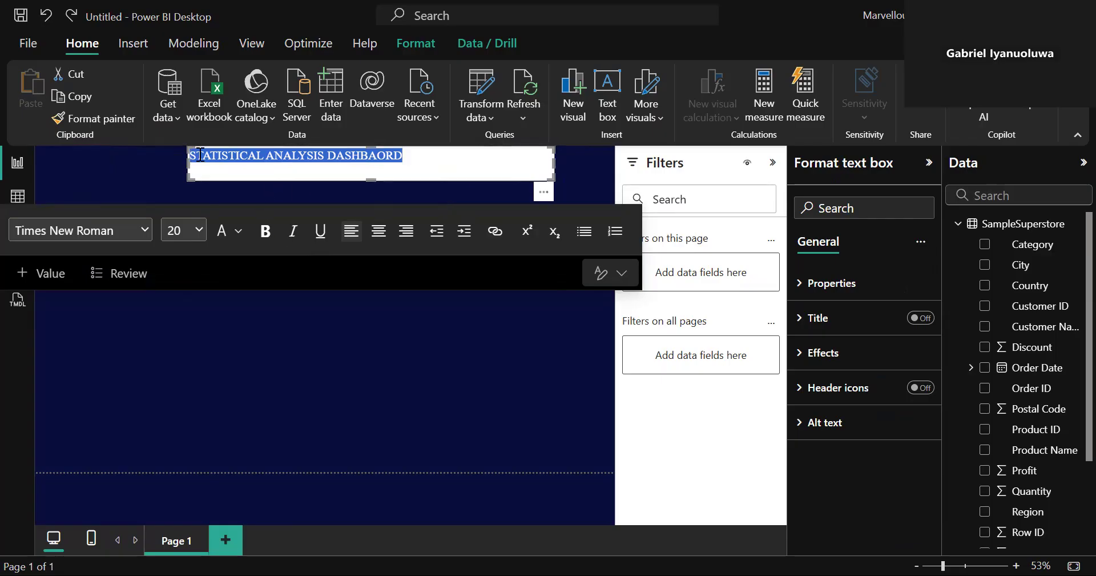
pyautogui.moveTo(371, 180); pyautogui.dragTo(372, 168)
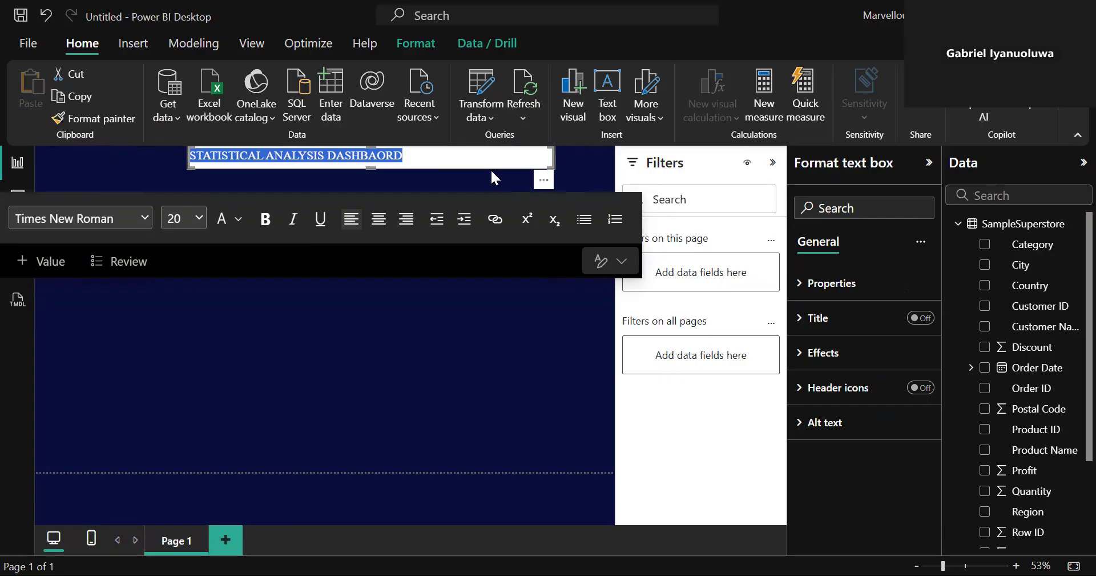
# - Narrow the dashboard title's text box to fit its text and move it toward the horizontal centre of the page
pyautogui.moveTo(552, 155); pyautogui.dragTo(422, 153)
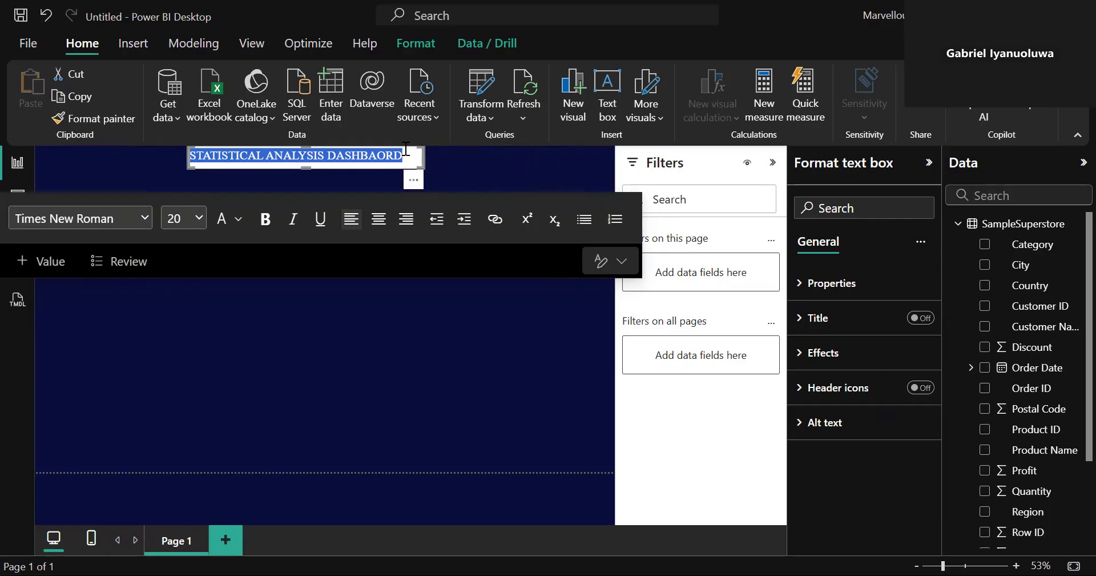
pyautogui.moveTo(390, 145); pyautogui.dragTo(443, 160)
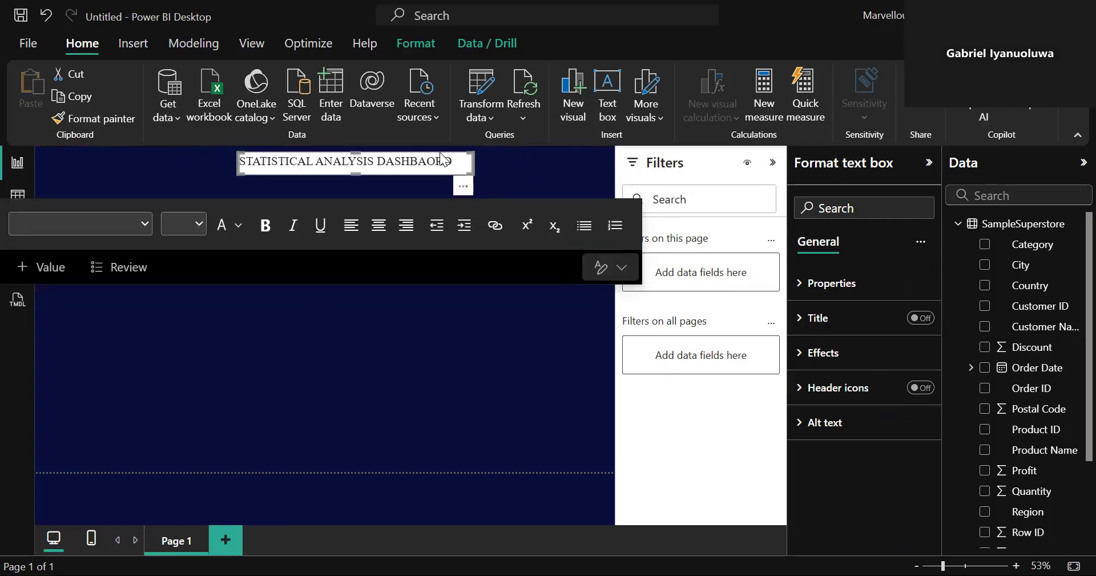
# - Make the dashboard title bold and collapse the Filters pane to enlarge the report canvas
pyautogui.click(266, 226)
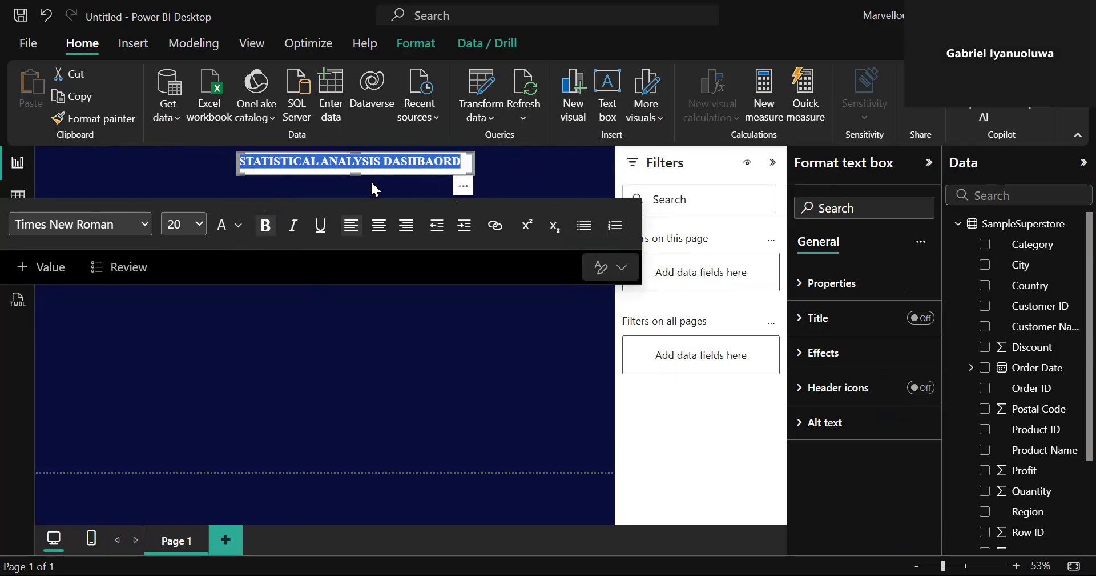
pyautogui.click(340, 173)
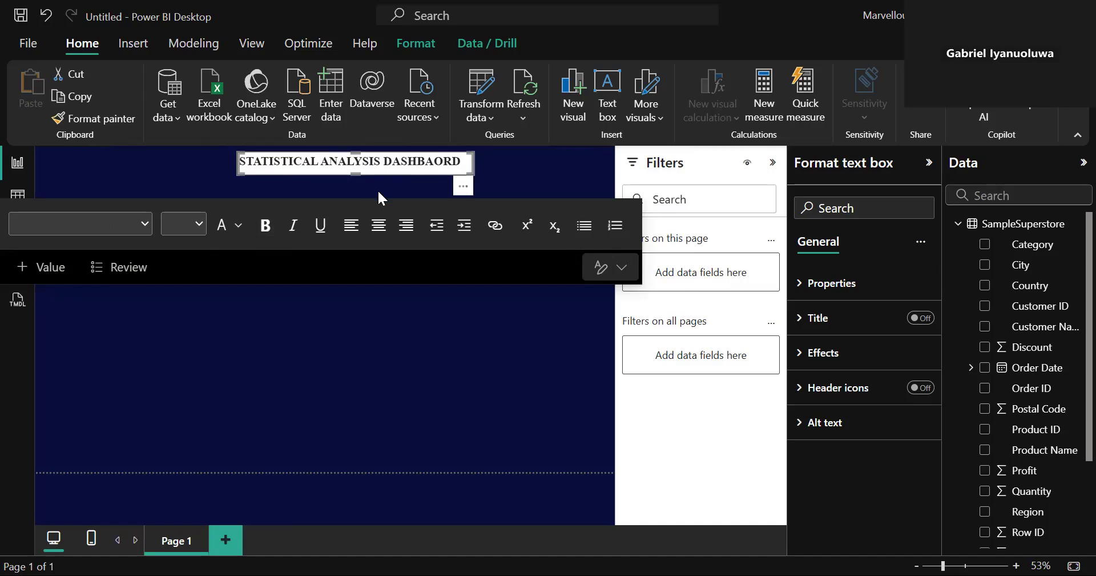
pyautogui.click(502, 186)
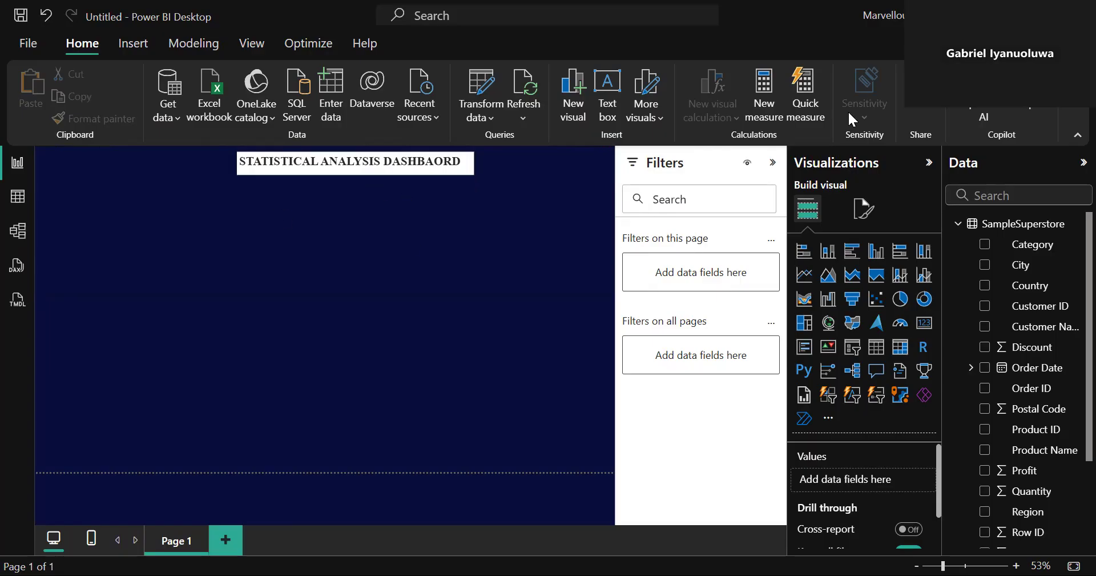
pyautogui.click(771, 161)
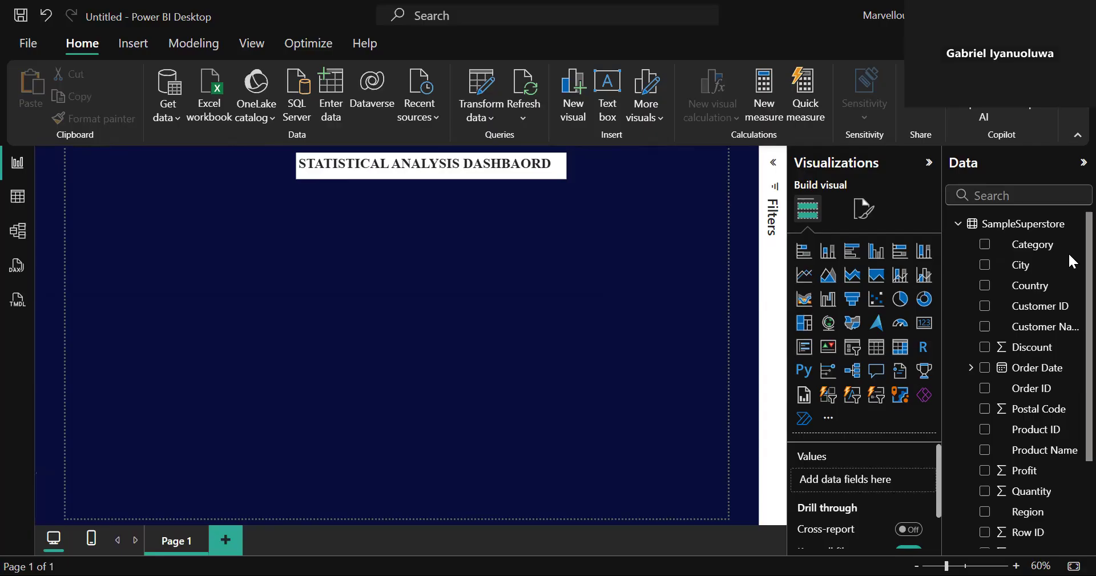
# - Create a new measure in the SampleSuperstore table and name it Average Sales
pyautogui.click(1076, 224)
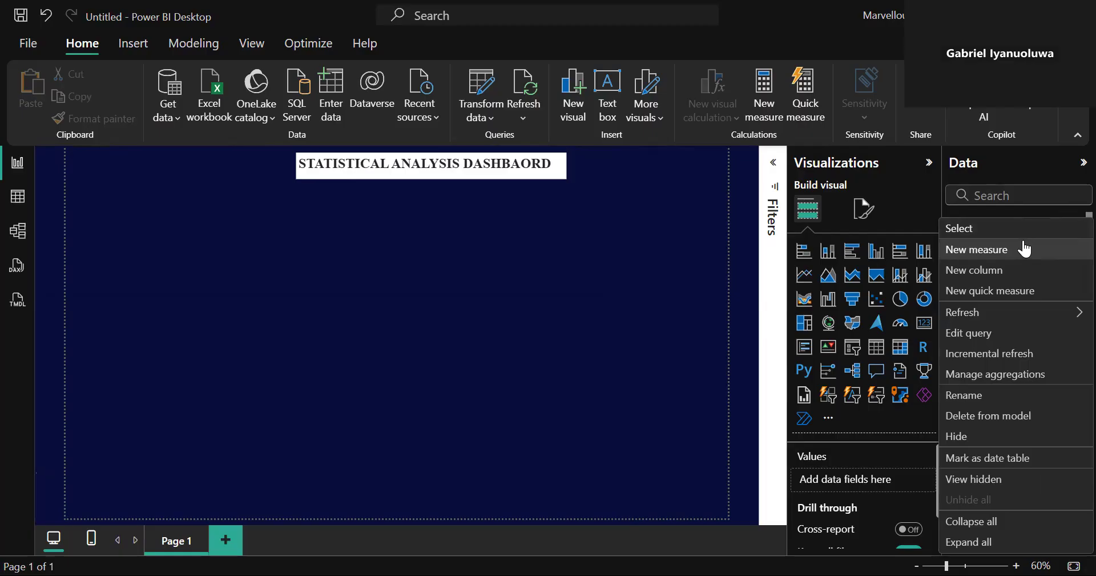
pyautogui.click(995, 249)
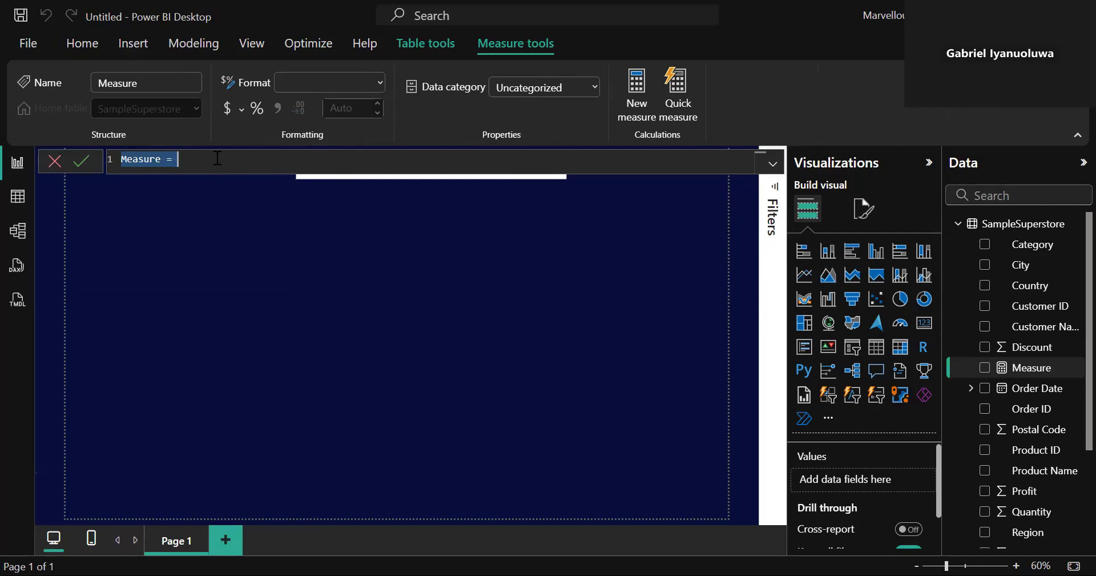
pyautogui.press('BackSpace')
pyautogui.write('Average ')
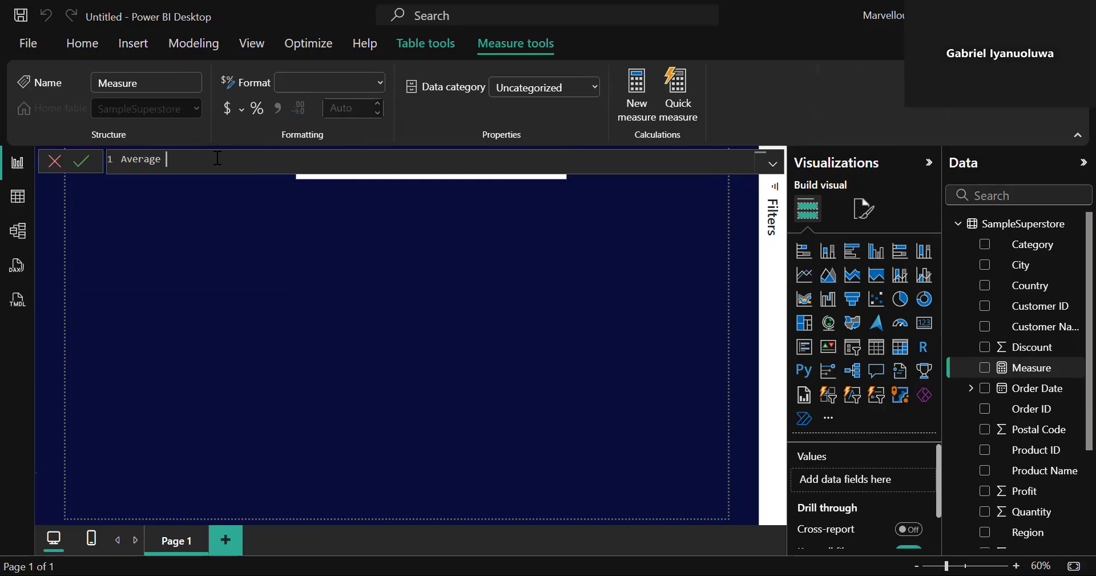
pyautogui.write('Sales')
pyautogui.write('=')
# - Define the Average Sales measure as AVERAGE(SampleSuperstore[Sales]) and commit the formula
pyautogui.write('acv')
pyautogui.press('BackSpace')
pyautogui.press('BackSpace')
pyautogui.write('v')
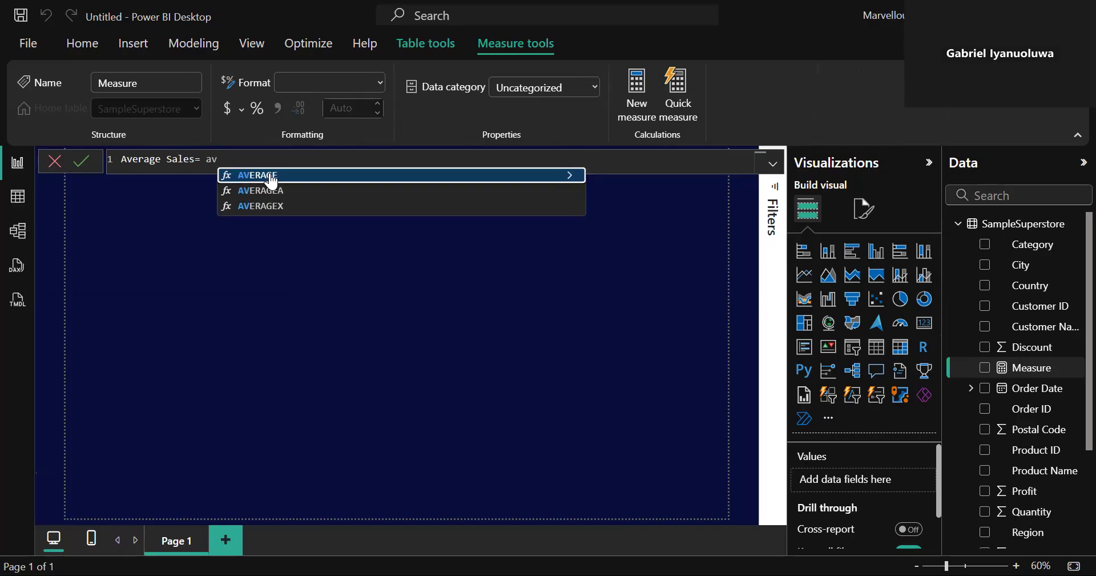
pyautogui.click(271, 181)
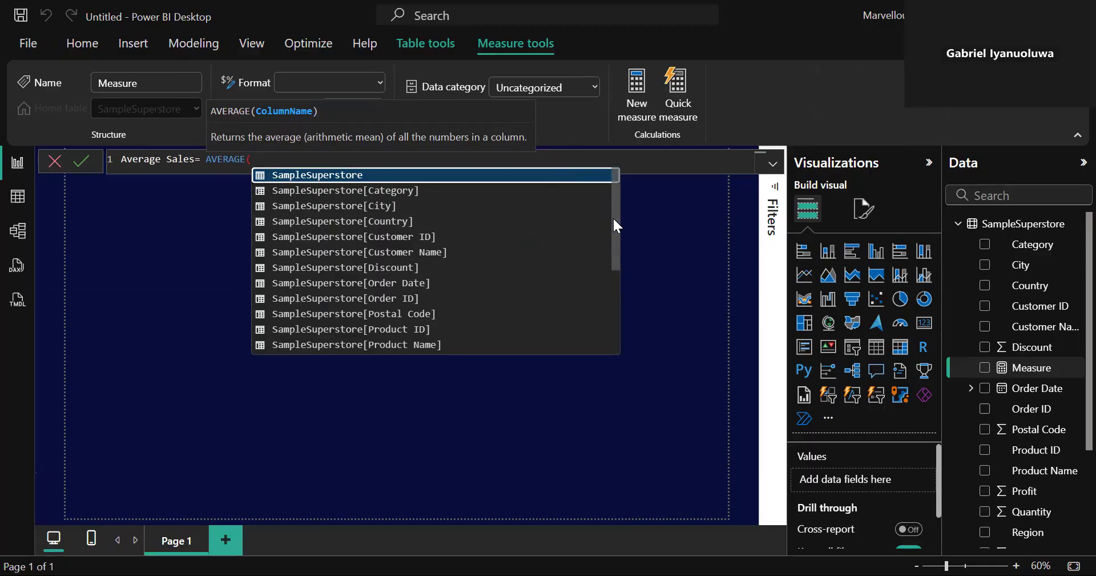
pyautogui.write('sal')
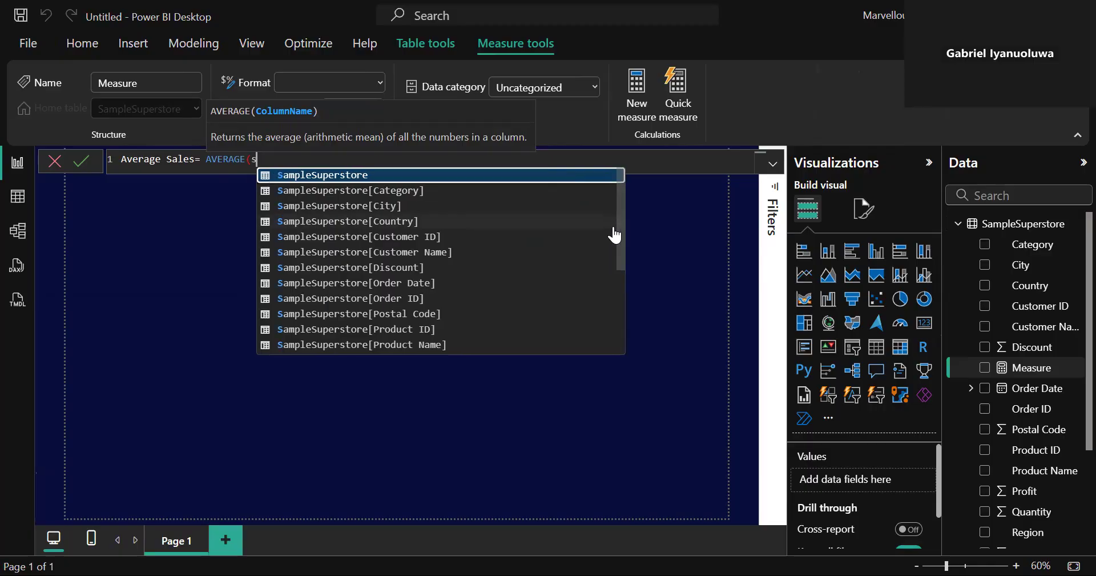
pyautogui.click(378, 175)
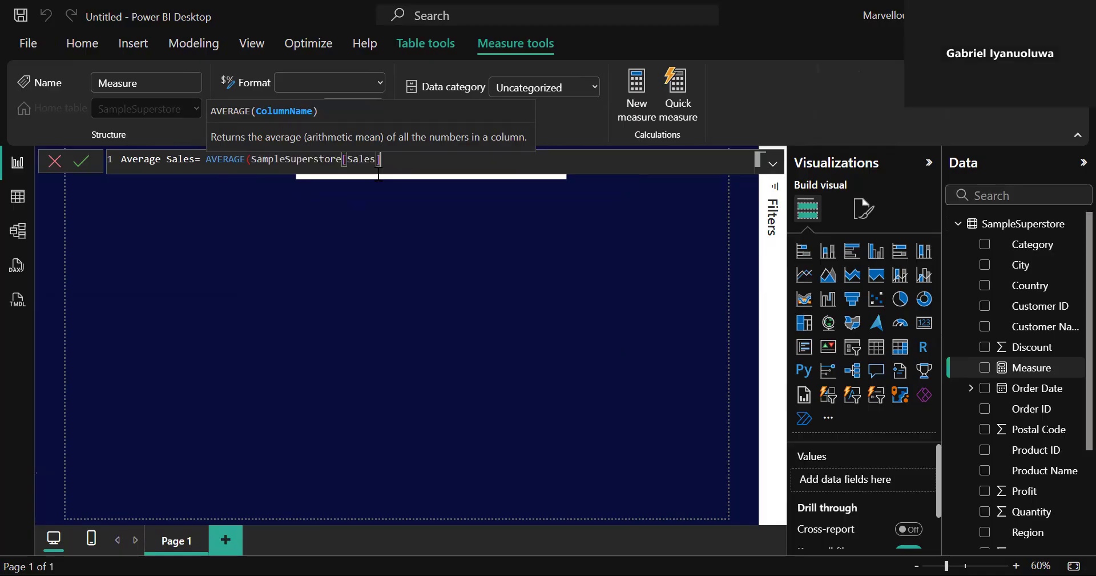
pyautogui.write(')')
pyautogui.press('Return')
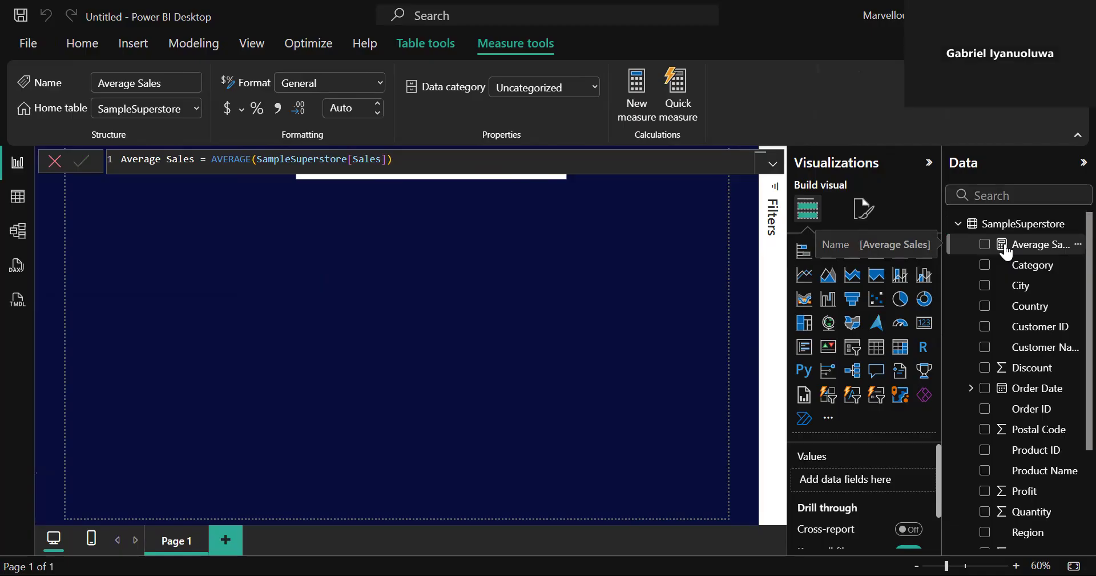
# - Add a card visual to the page, reduce its height and width, and place it in the page's upper-left corner
pyautogui.click(922, 326)
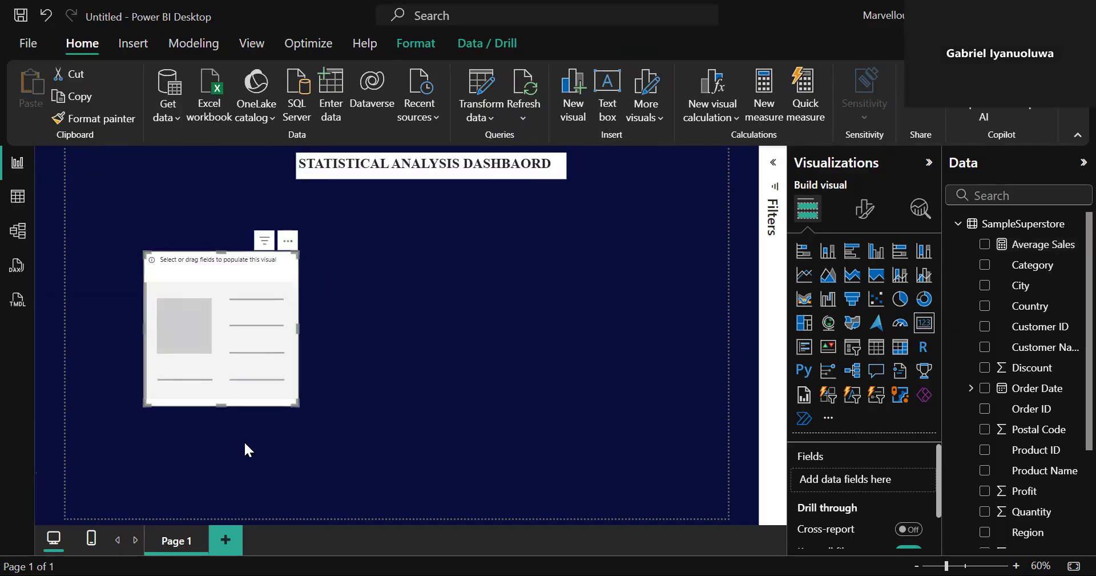
pyautogui.moveTo(226, 406); pyautogui.dragTo(224, 325)
pyautogui.moveTo(255, 280); pyautogui.dragTo(202, 208)
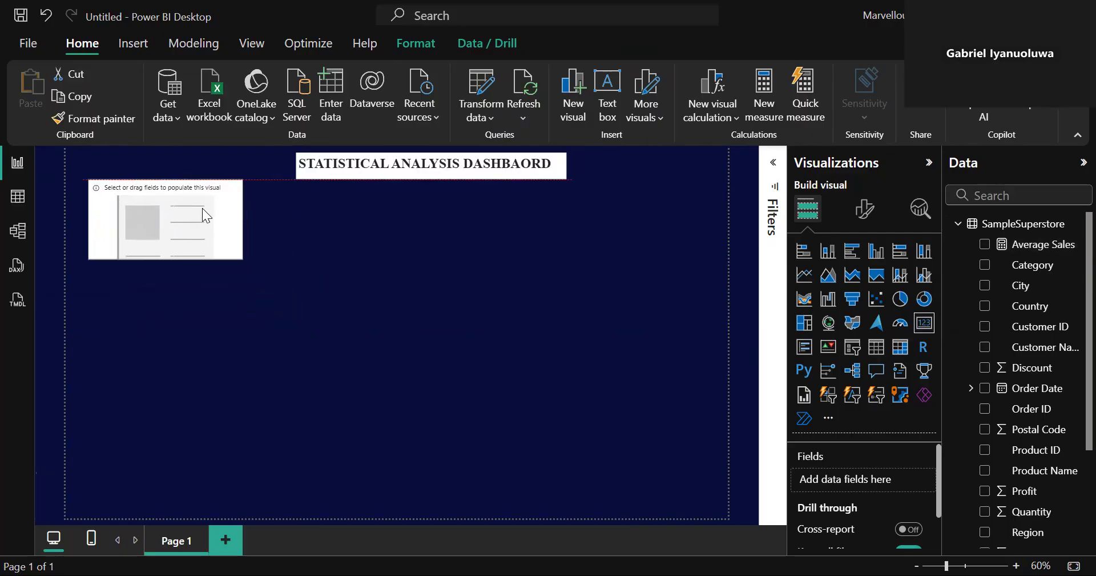
pyautogui.moveTo(159, 251); pyautogui.dragTo(163, 245)
pyautogui.moveTo(232, 223); pyautogui.dragTo(221, 221)
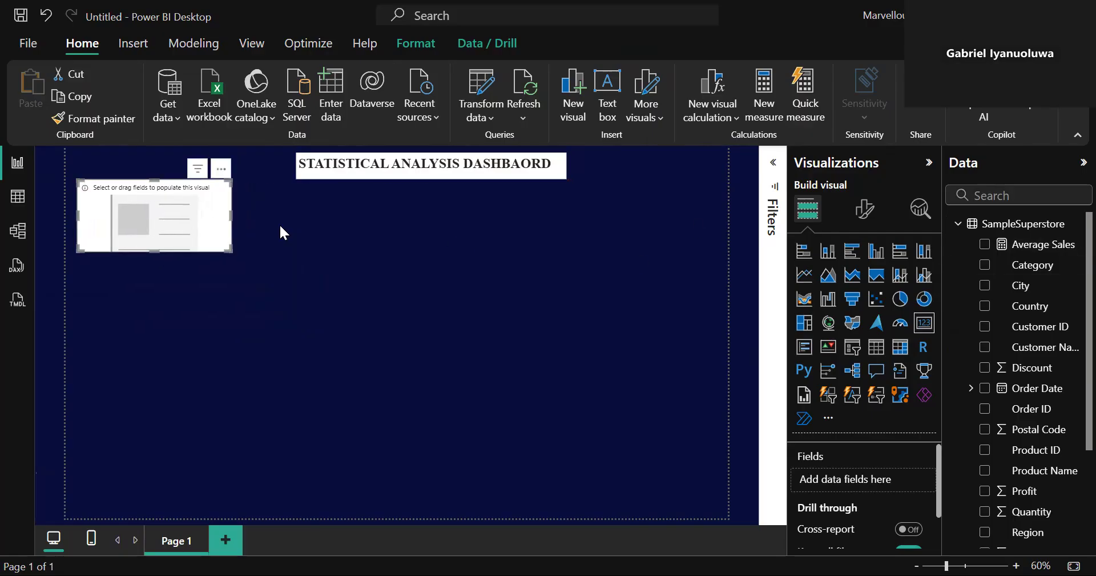
pyautogui.moveTo(232, 215); pyautogui.dragTo(205, 207)
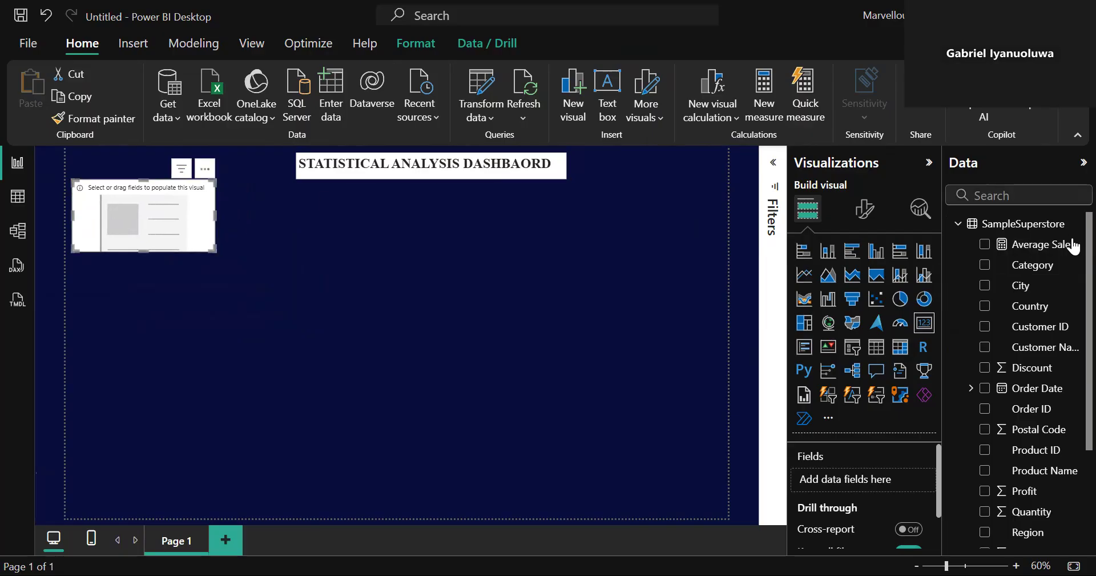
# - Show the Average Sales measure on the card and turn off the card's background
pyautogui.click(985, 244)
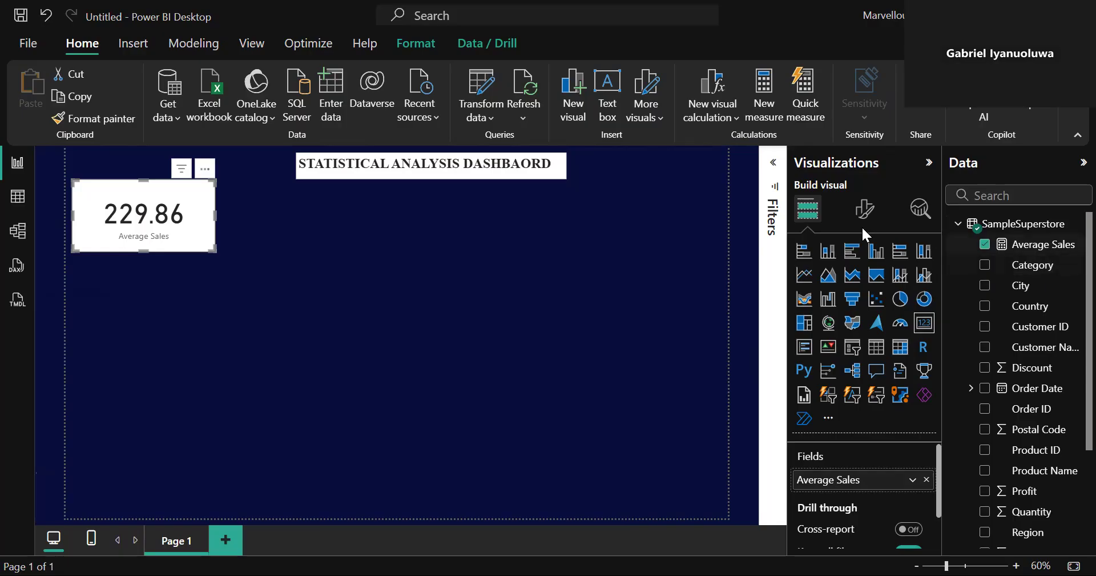
pyautogui.click(866, 209)
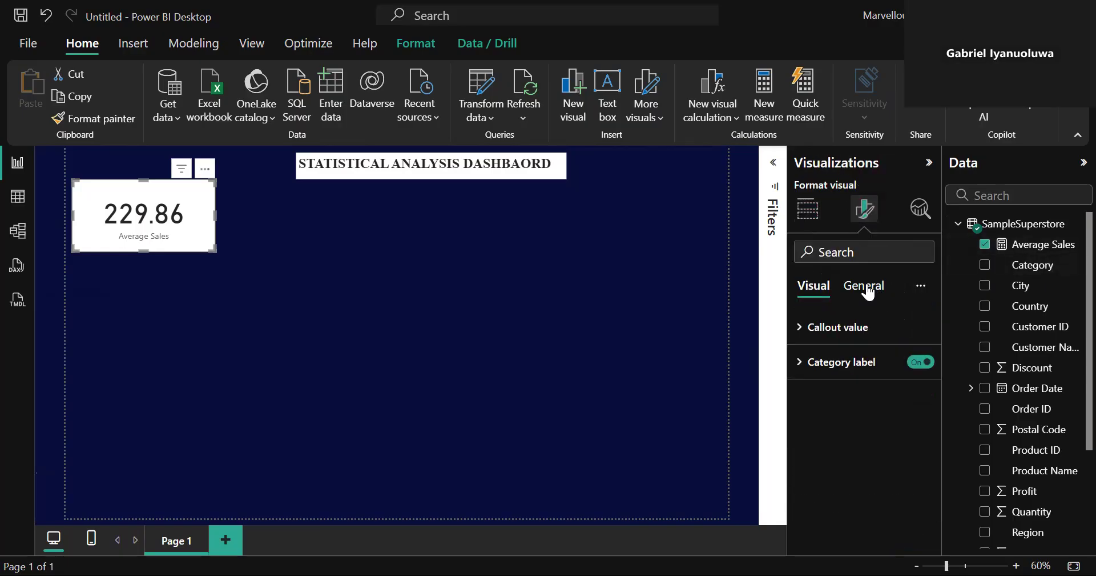
pyautogui.click(867, 290)
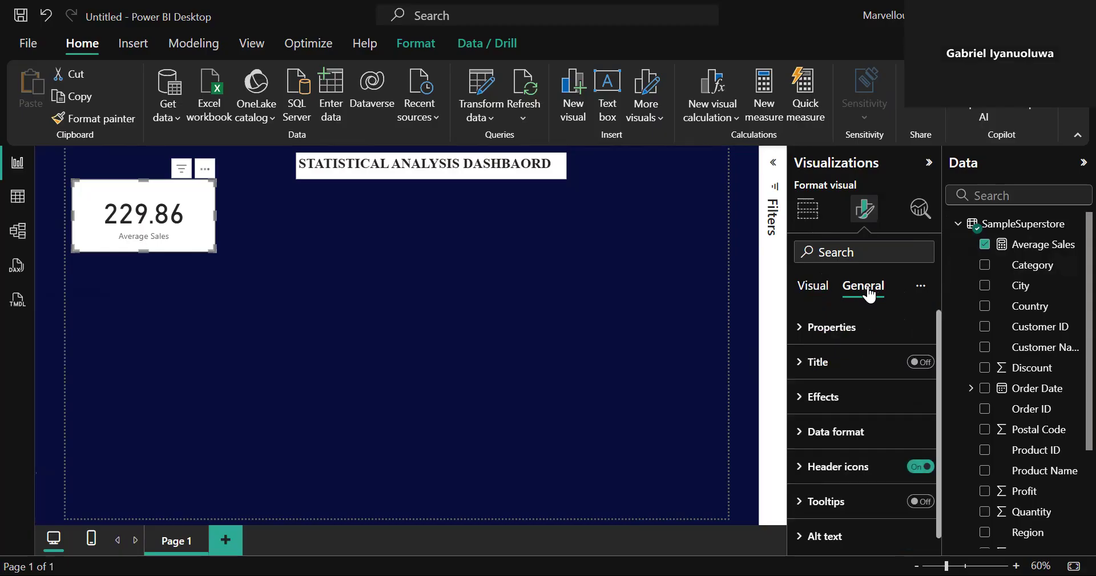
pyautogui.click(801, 399)
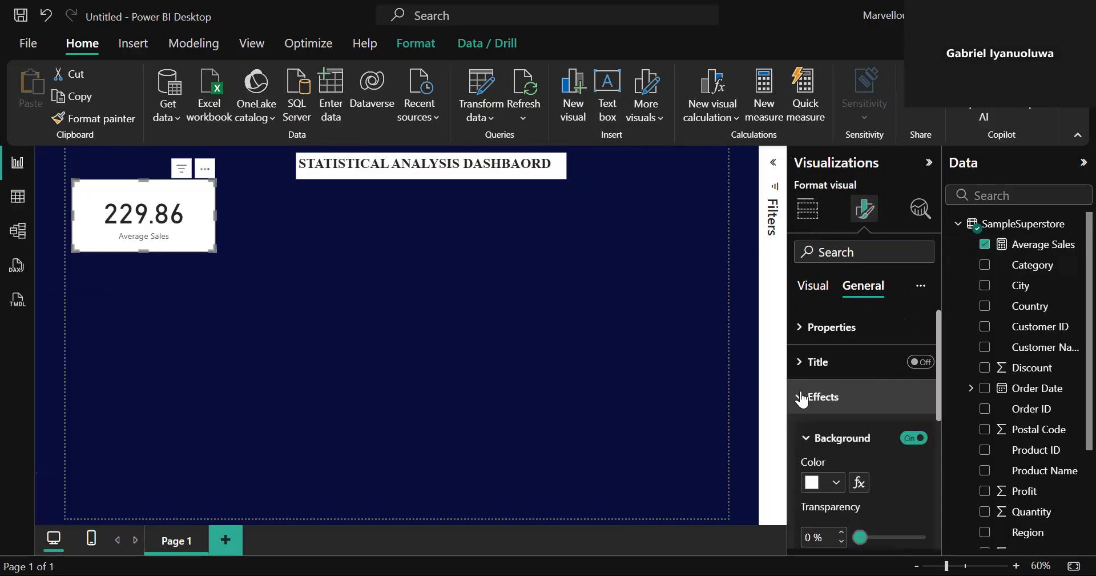
pyautogui.click(914, 438)
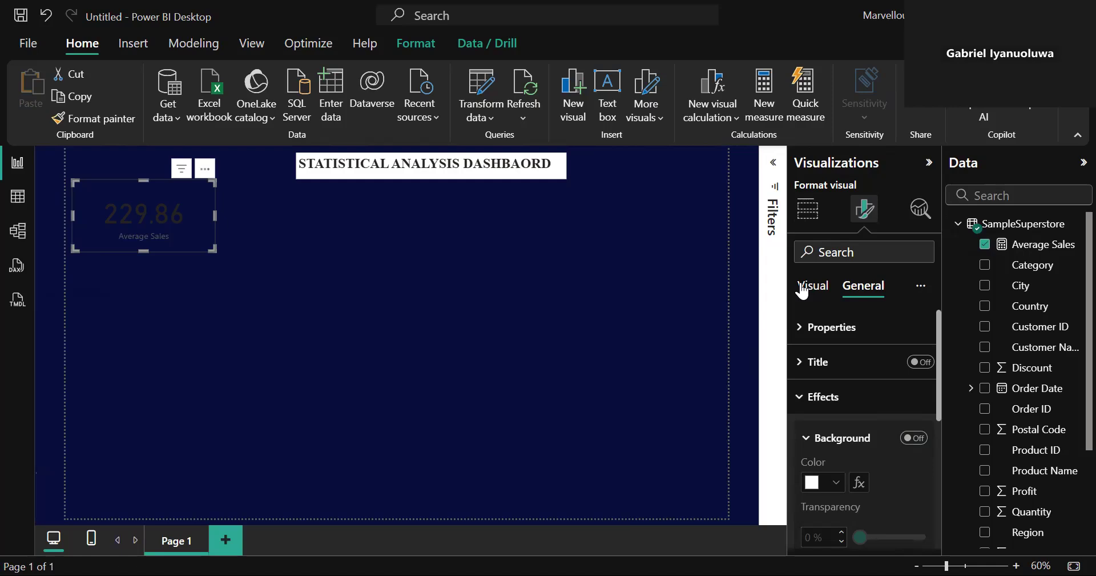
# - Set the colour of the card's callout value to white
pyautogui.click(803, 290)
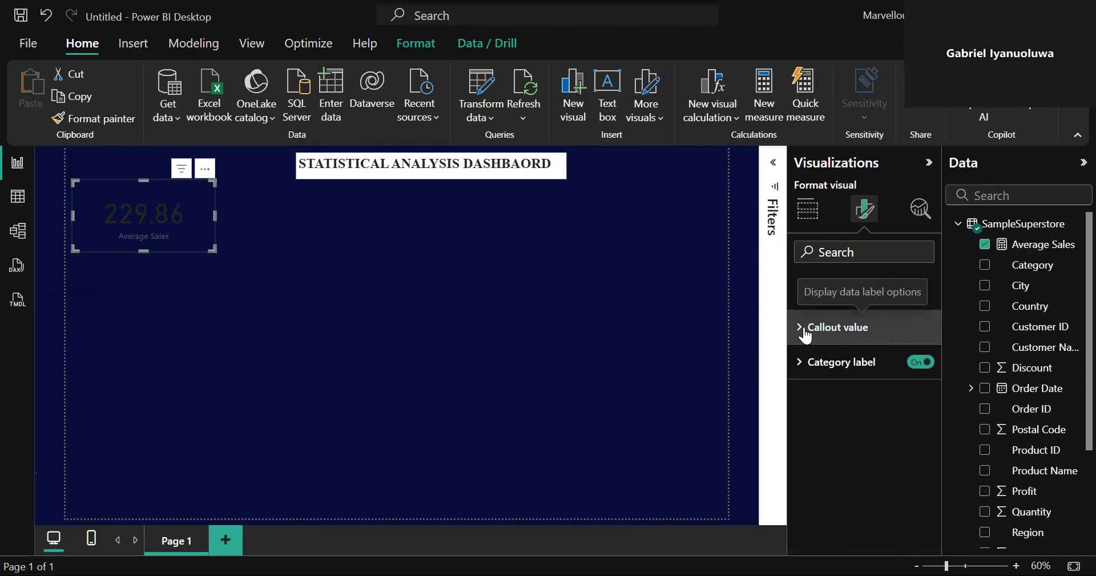
pyautogui.click(805, 336)
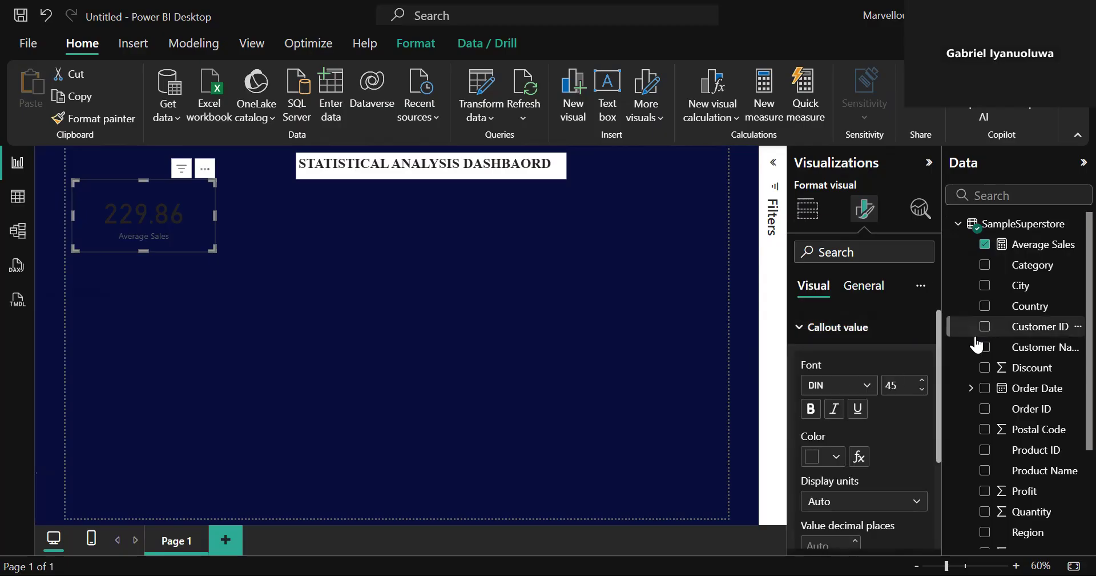
pyautogui.scroll(-1, 939, 358)
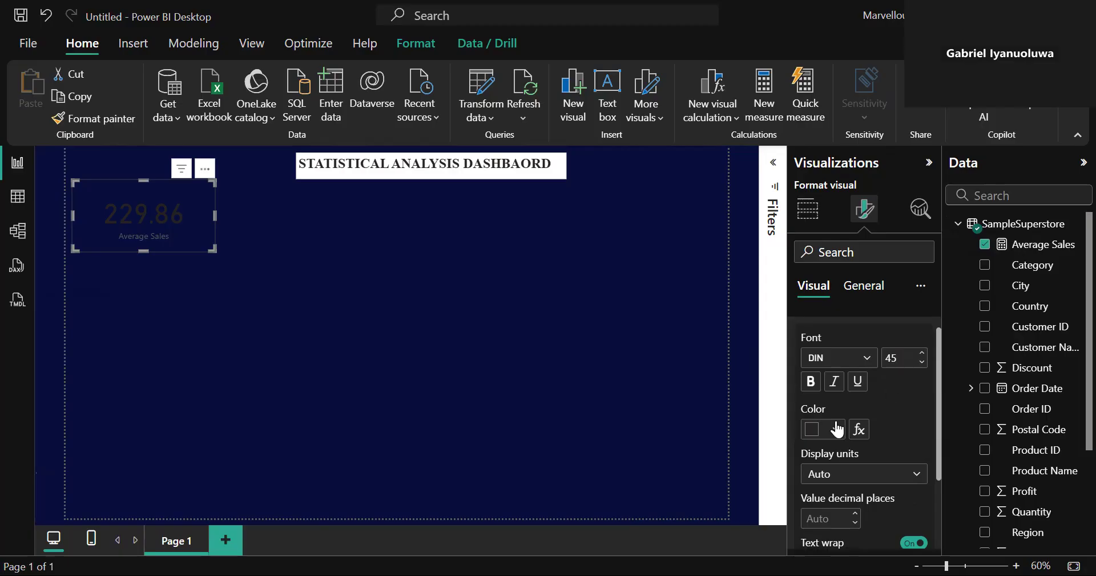
pyautogui.click(838, 428)
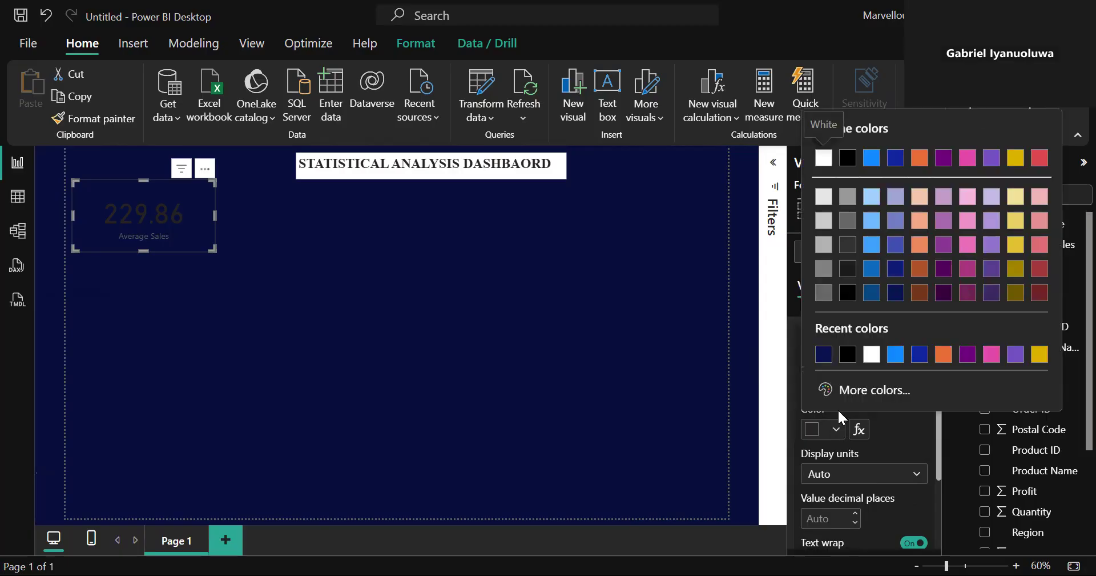
pyautogui.click(870, 357)
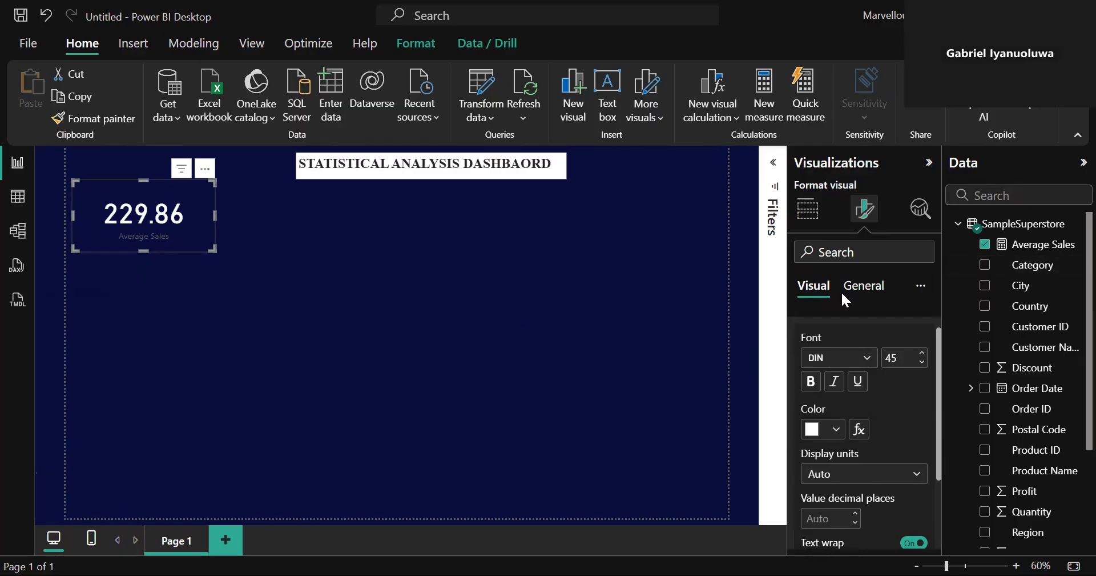
# - Turn off the category label on the Average Sales card
pyautogui.click(865, 296)
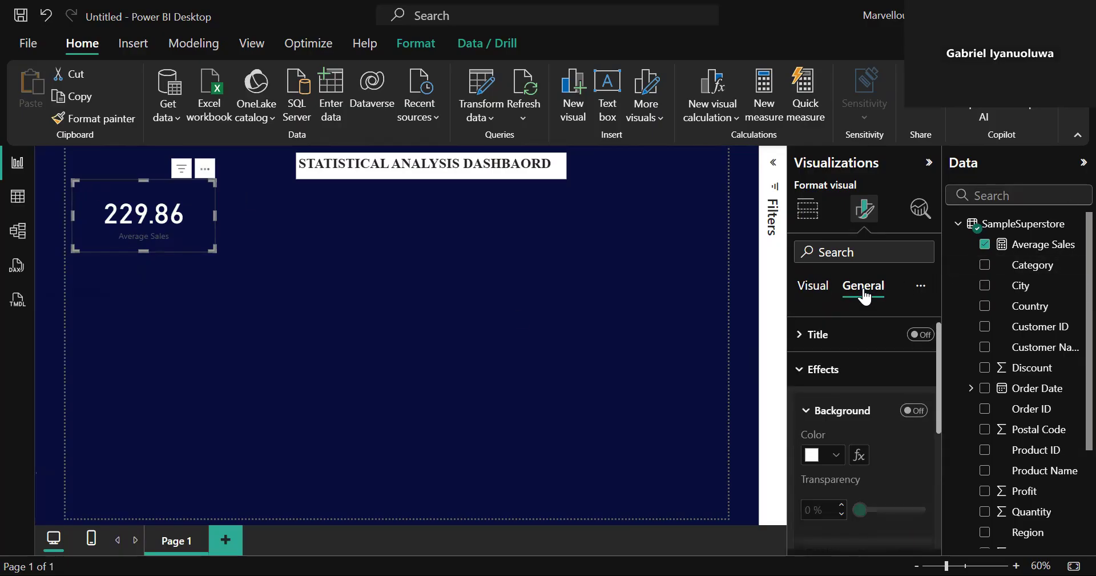
pyautogui.click(815, 288)
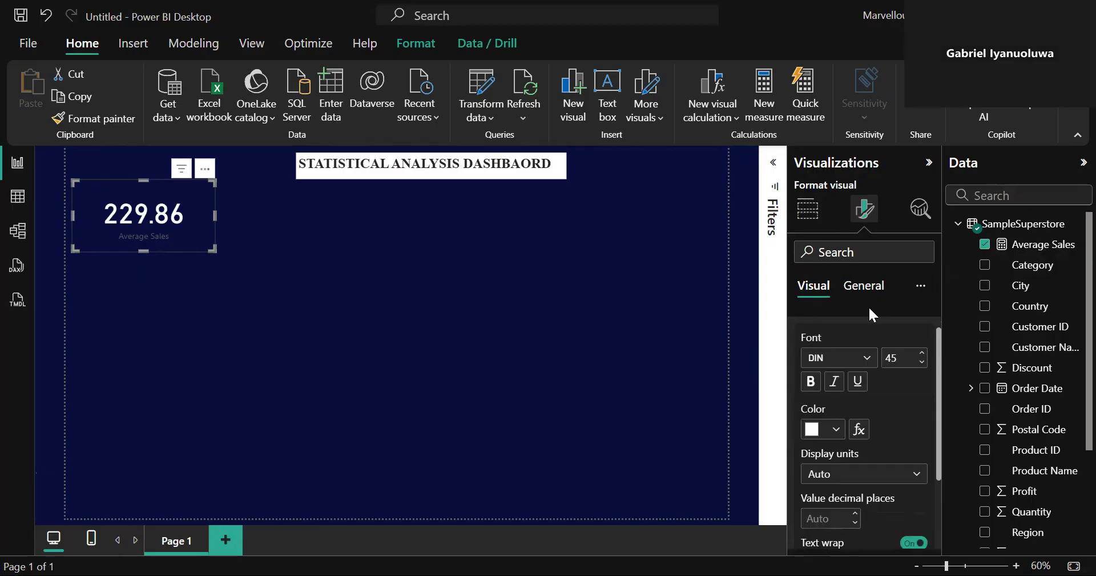
pyautogui.scroll(2, 937, 345)
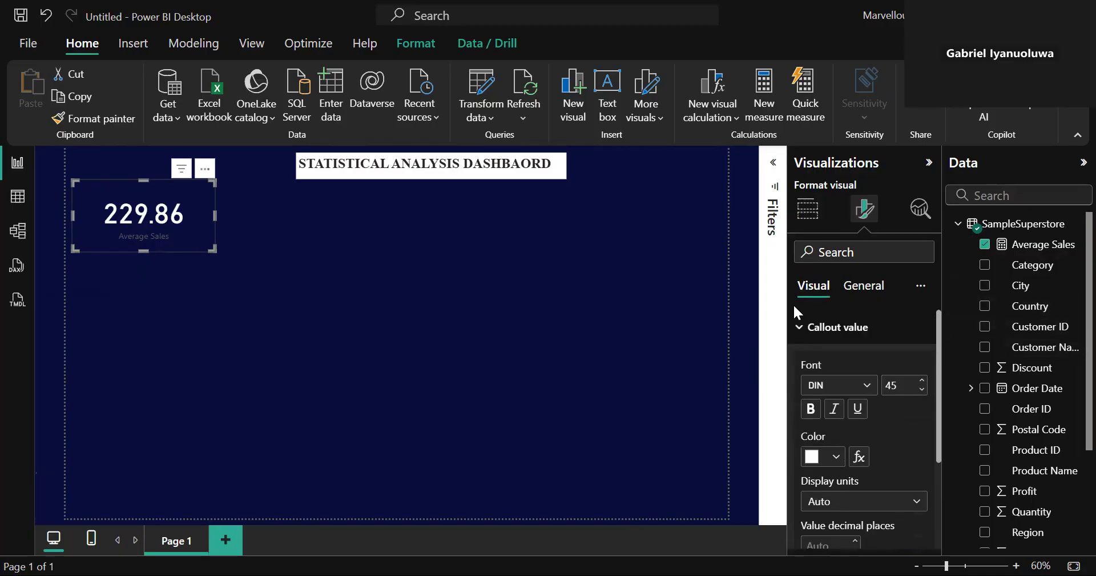
pyautogui.click(805, 336)
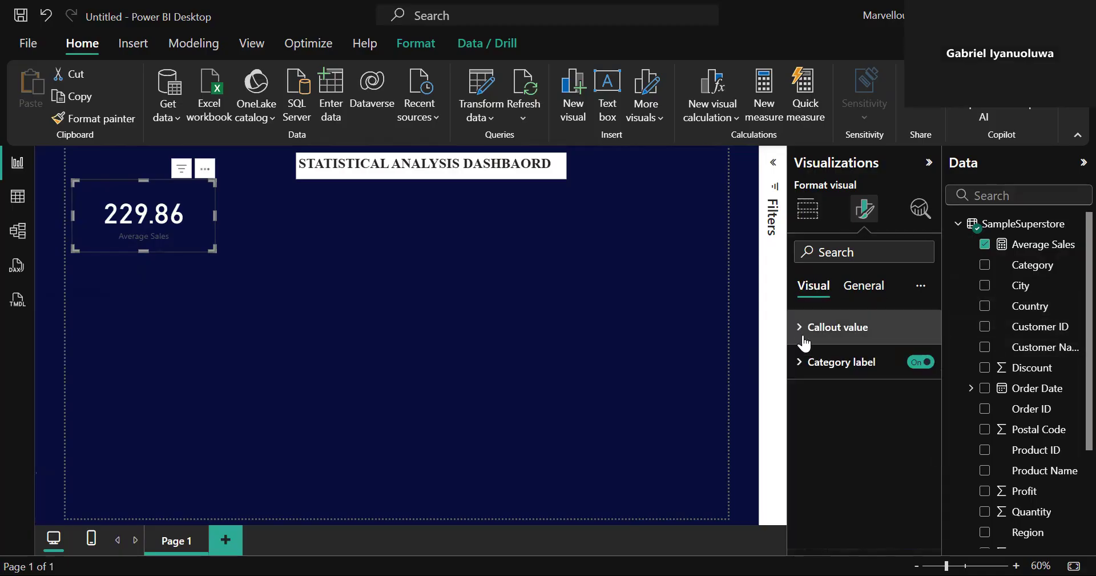
pyautogui.click(924, 363)
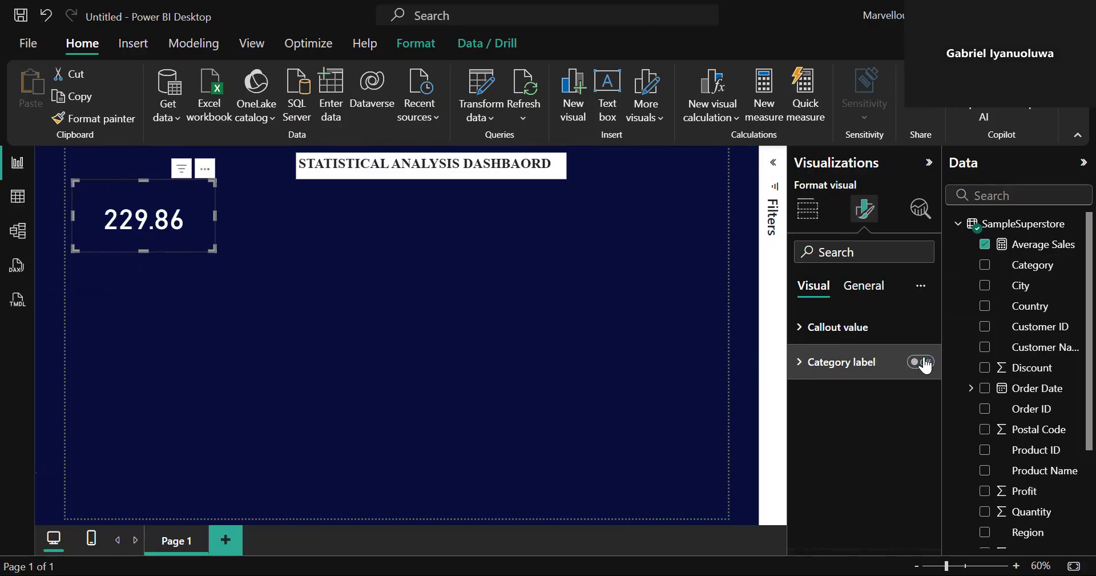
# - Turn on the title of the Average Sales card and set its text to "Average Sales"
pyautogui.click(855, 294)
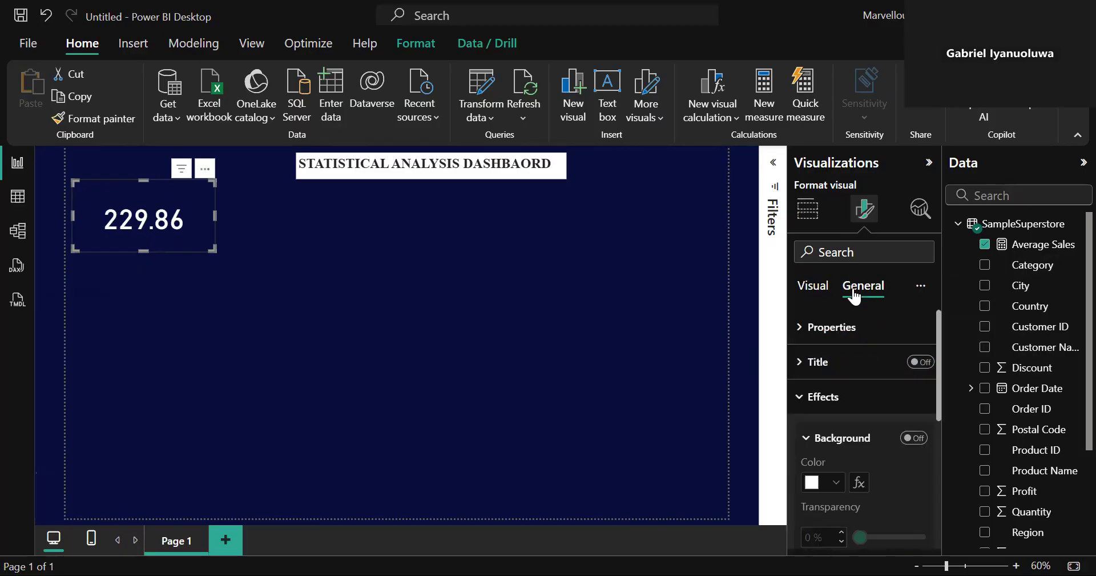
pyautogui.click(803, 361)
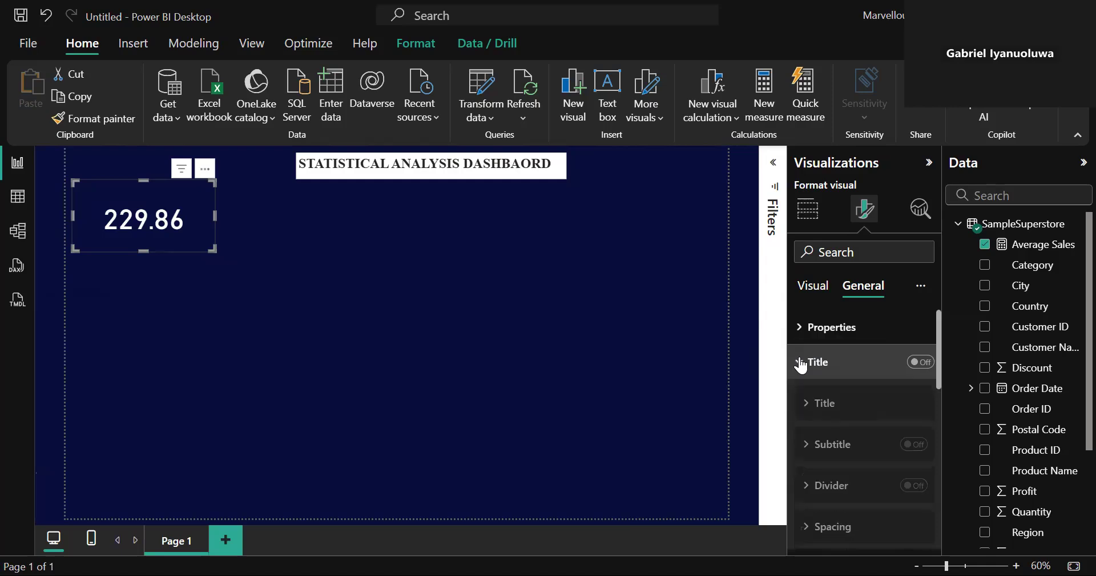
pyautogui.click(914, 364)
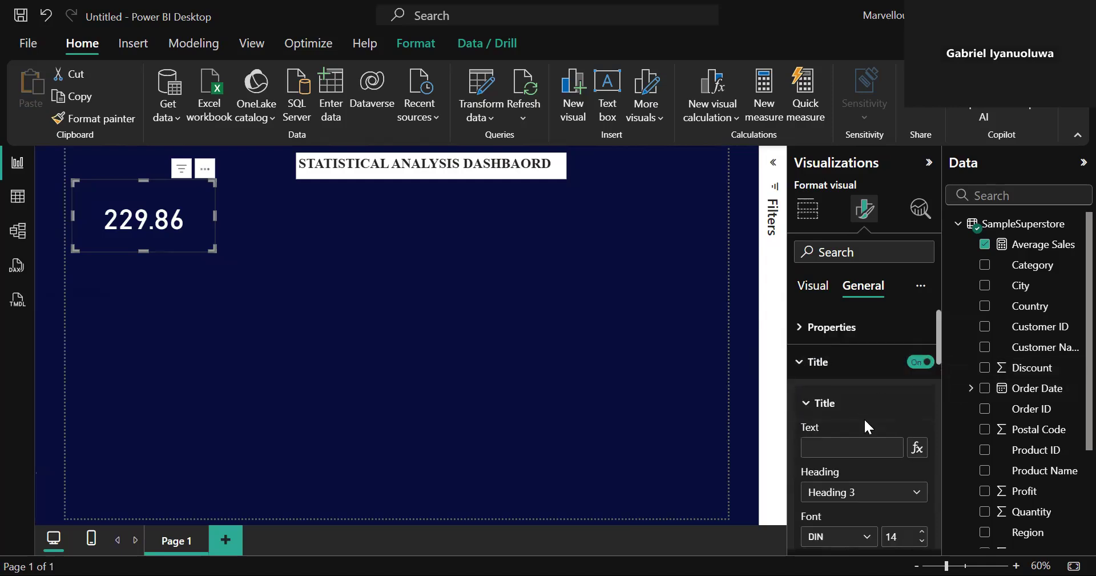
pyautogui.click(822, 449)
pyautogui.write('Average Sales')
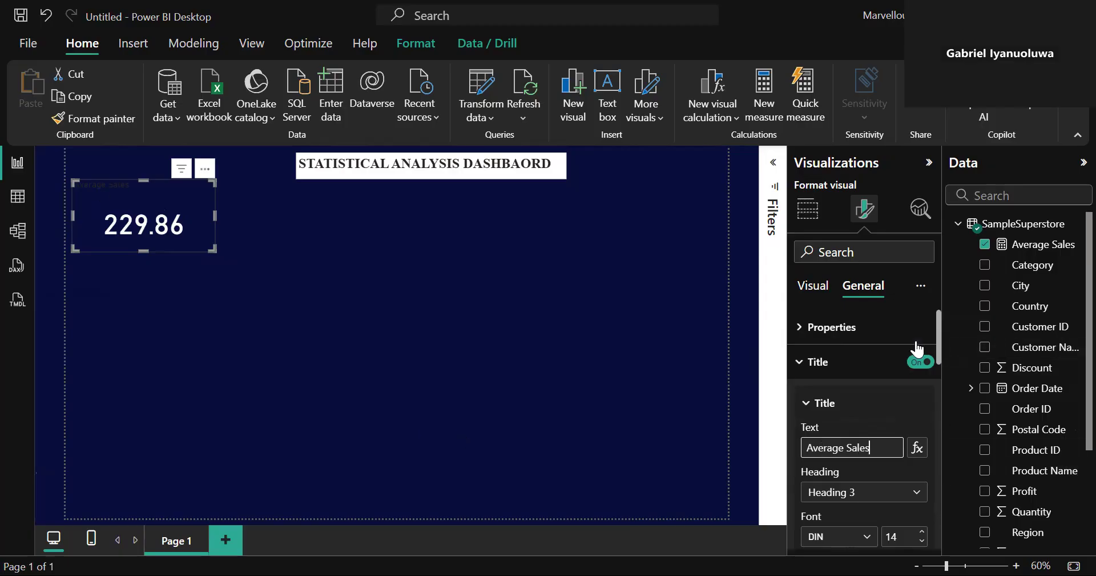
# - Set the card title's font to Times New Roman at size 18
pyautogui.moveTo(939, 347); pyautogui.dragTo(938, 377)
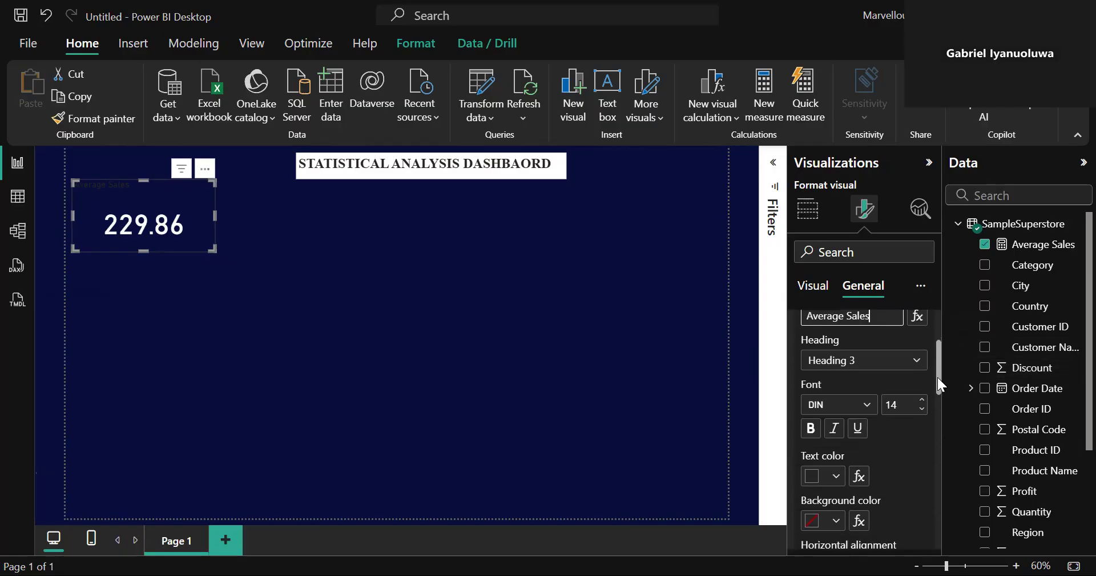
pyautogui.click(865, 400)
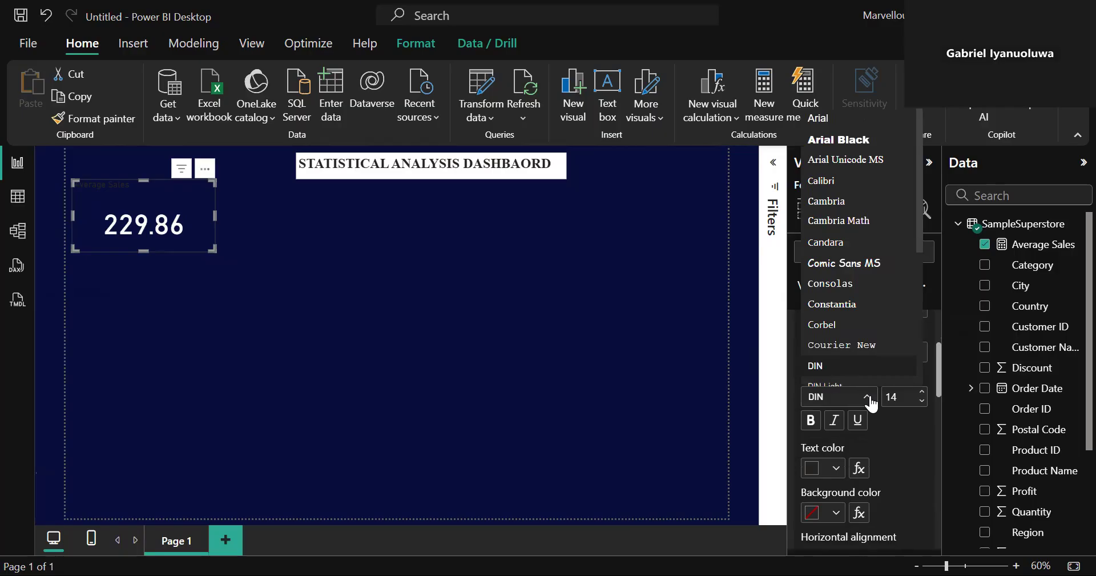
pyautogui.moveTo(916, 238); pyautogui.dragTo(916, 343)
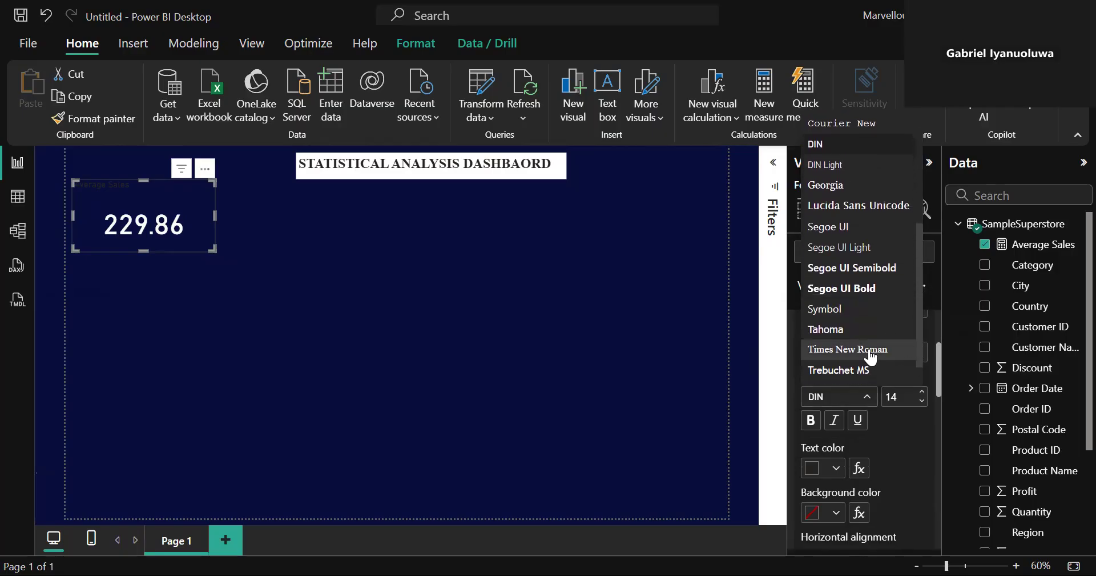
pyautogui.click(867, 350)
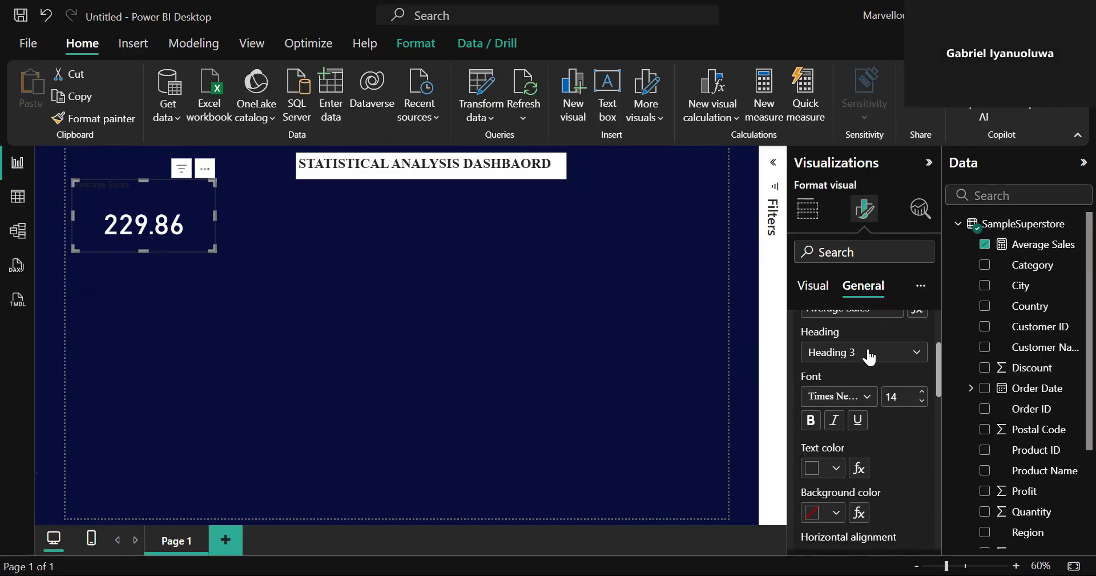
pyautogui.doubleClick(922, 392)
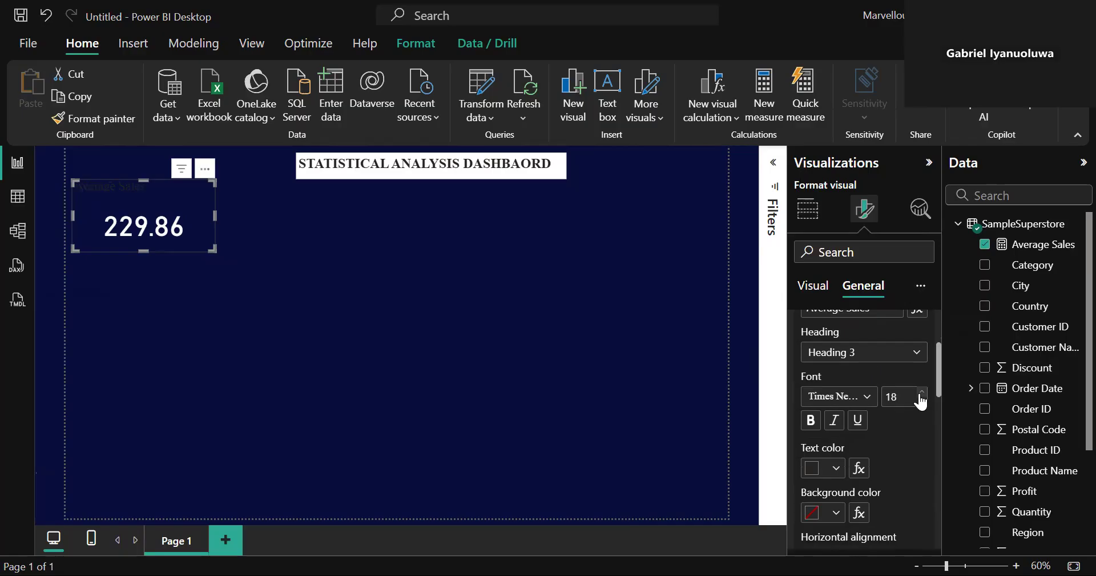
# - Centre the Average Sales card's title horizontally and set its text colour to white
pyautogui.moveTo(938, 371); pyautogui.dragTo(930, 406)
pyautogui.click(835, 400)
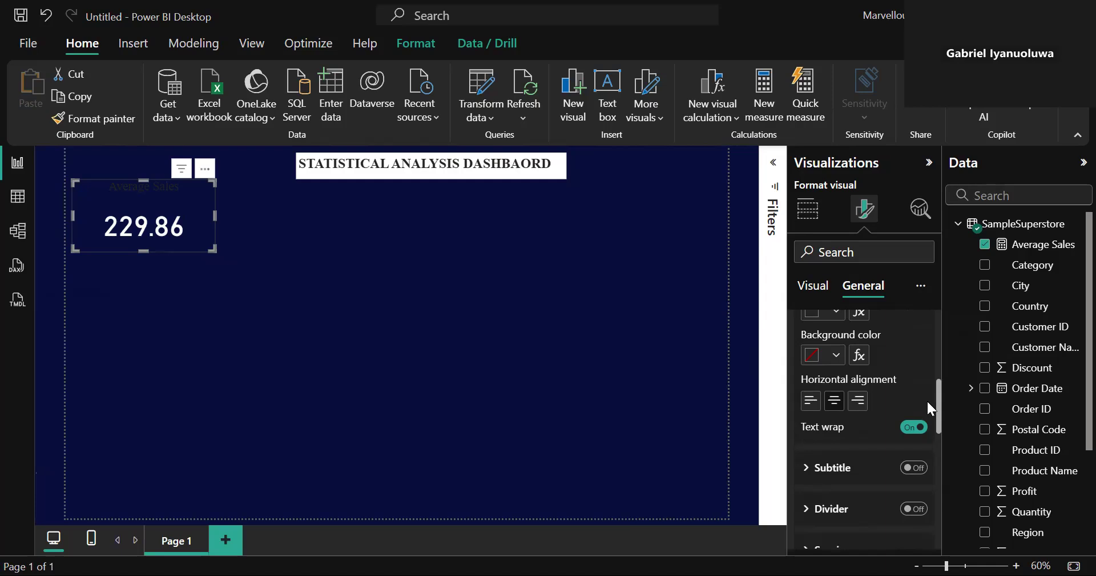
pyautogui.moveTo(939, 408); pyautogui.dragTo(915, 389)
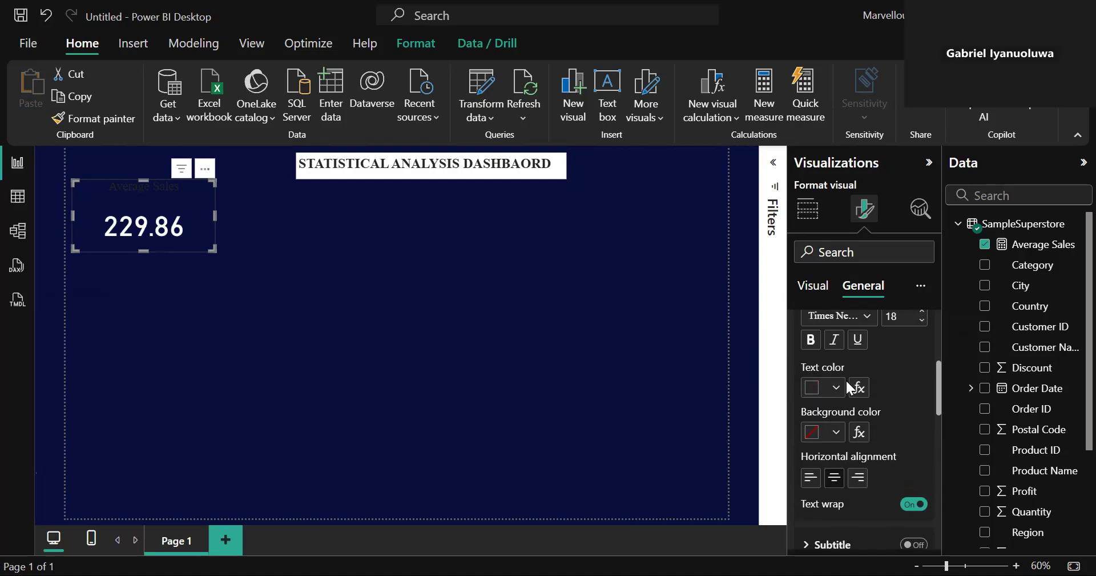
pyautogui.click(837, 387)
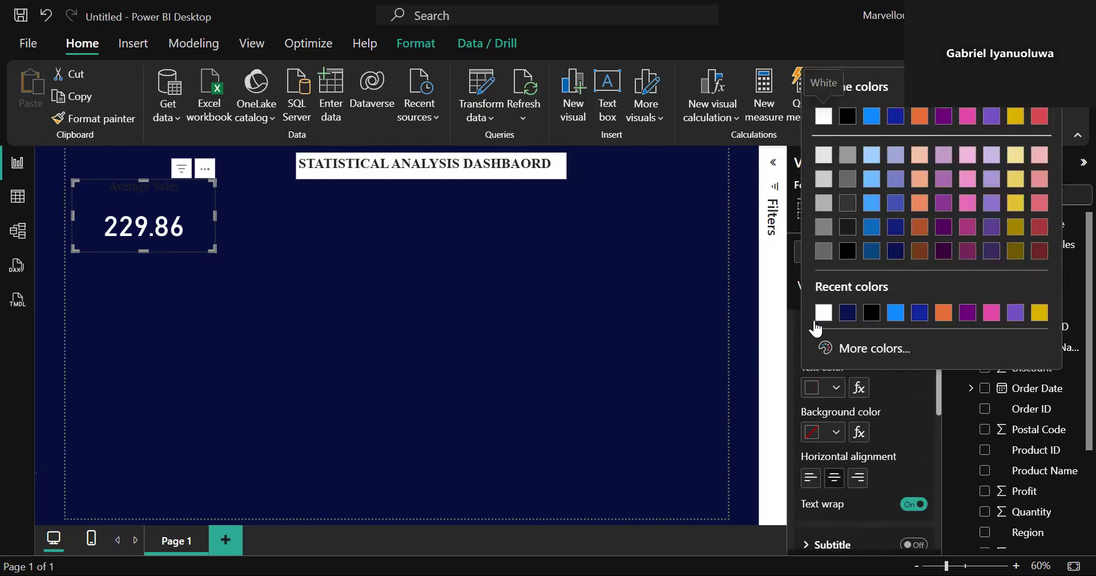
pyautogui.click(822, 312)
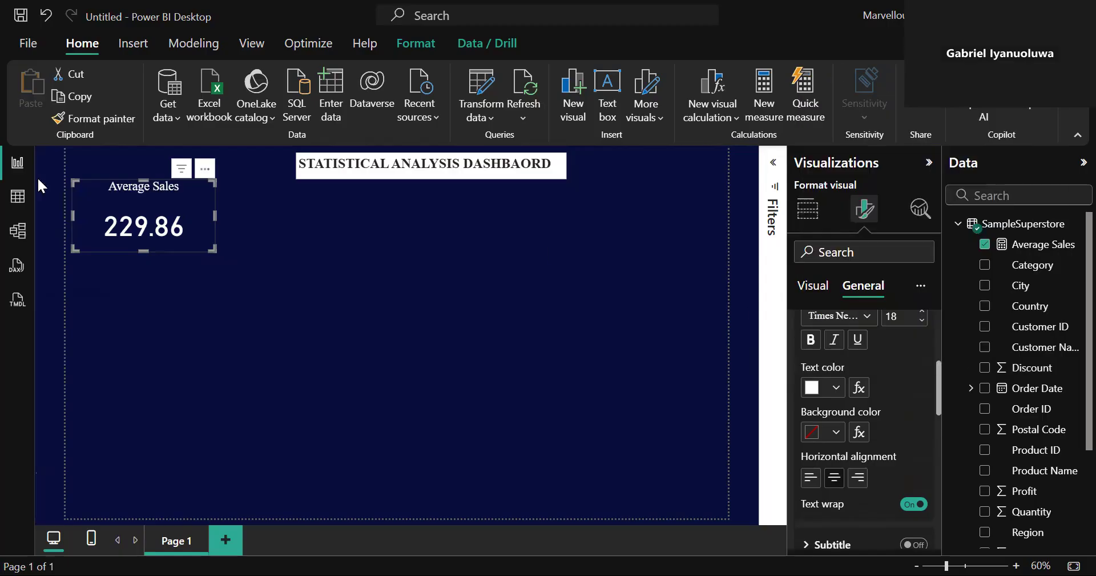
pyautogui.click(275, 259)
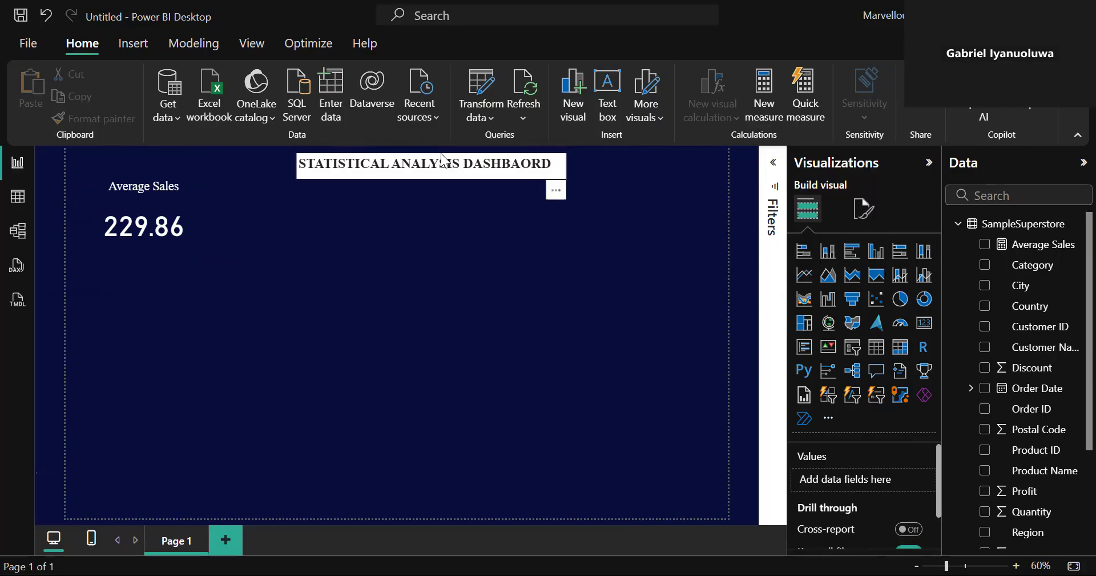
# - Set the text colour of the dashboard's heading text box to black
pyautogui.click(451, 176)
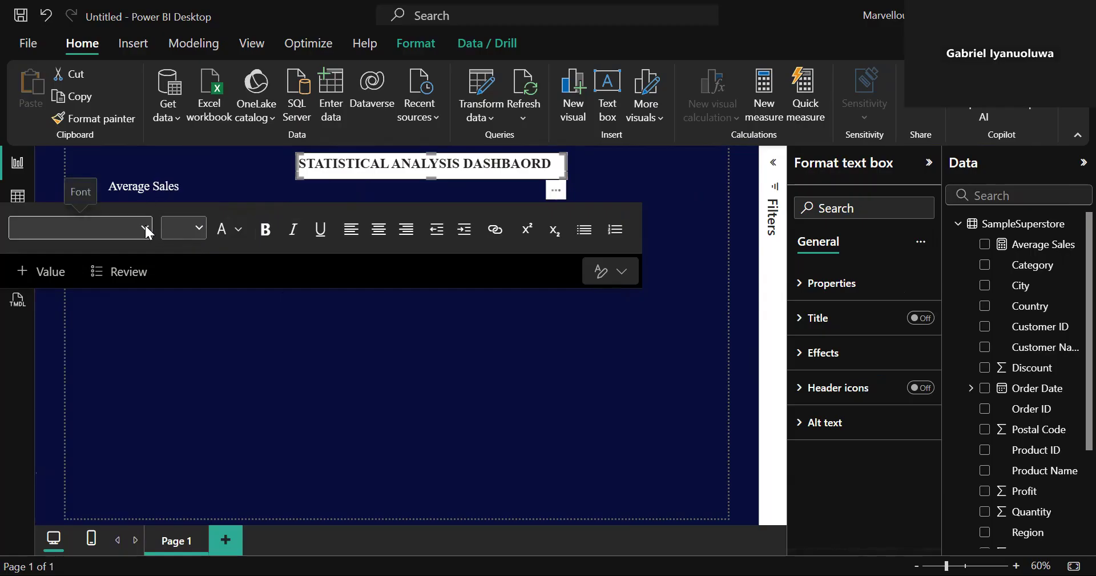
pyautogui.click(239, 229)
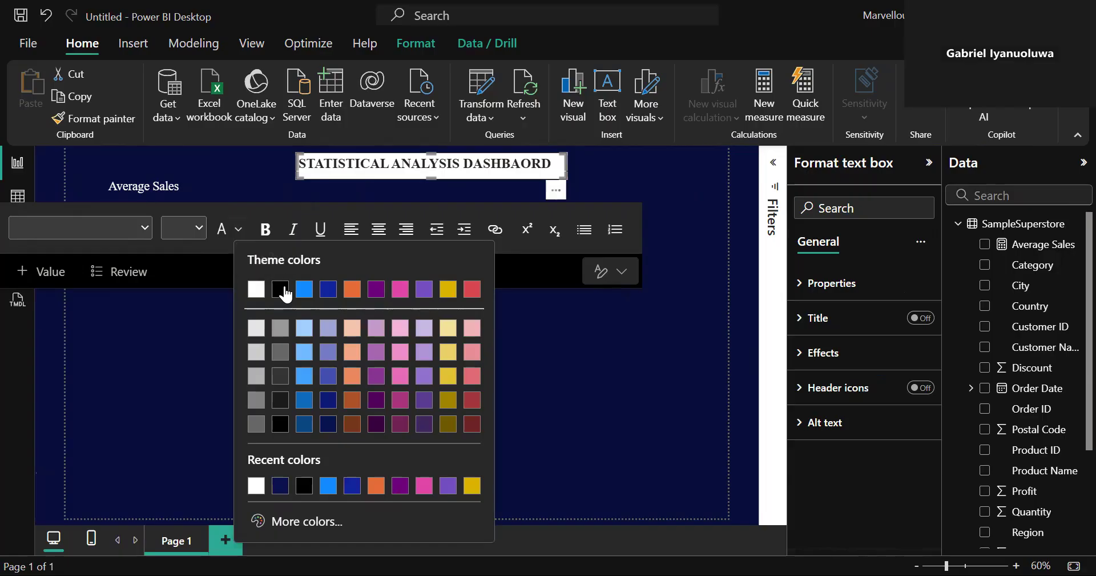
pyautogui.click(299, 482)
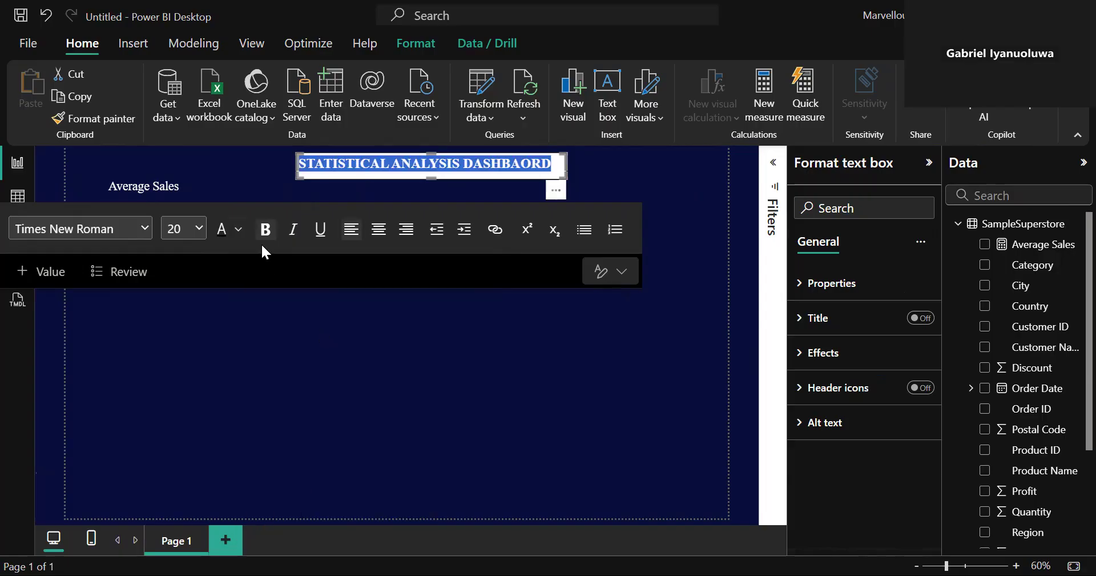
pyautogui.click(444, 318)
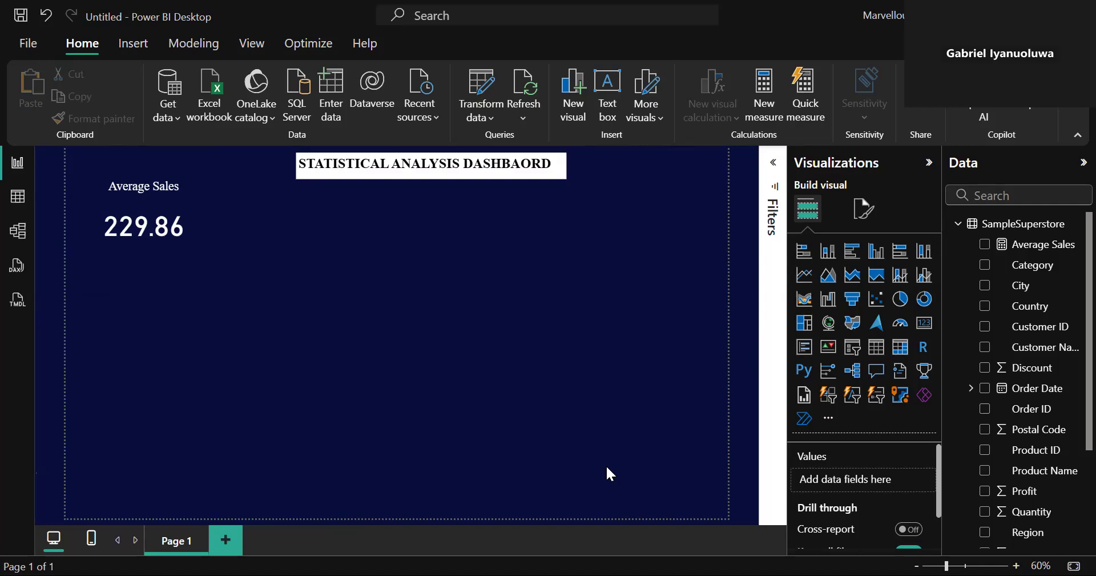
# - Create a new measure in the SampleSuperstore table and begin its formula as Max Discount = MAX(
pyautogui.click(1075, 225)
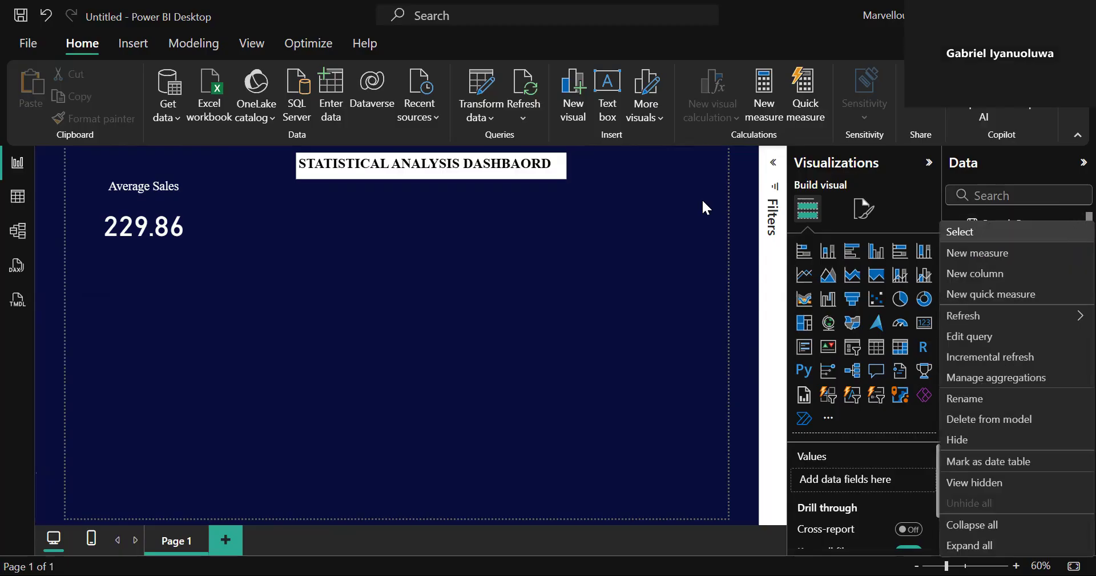
pyautogui.click(764, 83)
pyautogui.click(764, 83)
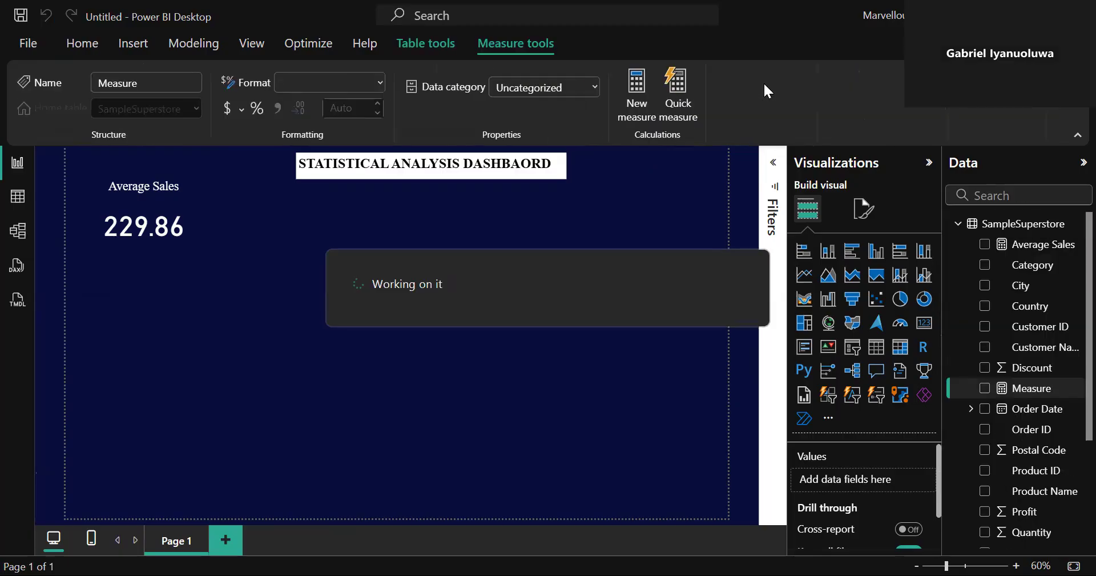
pyautogui.hotkey('ctrl', 'a')
pyautogui.press('BackSpace')
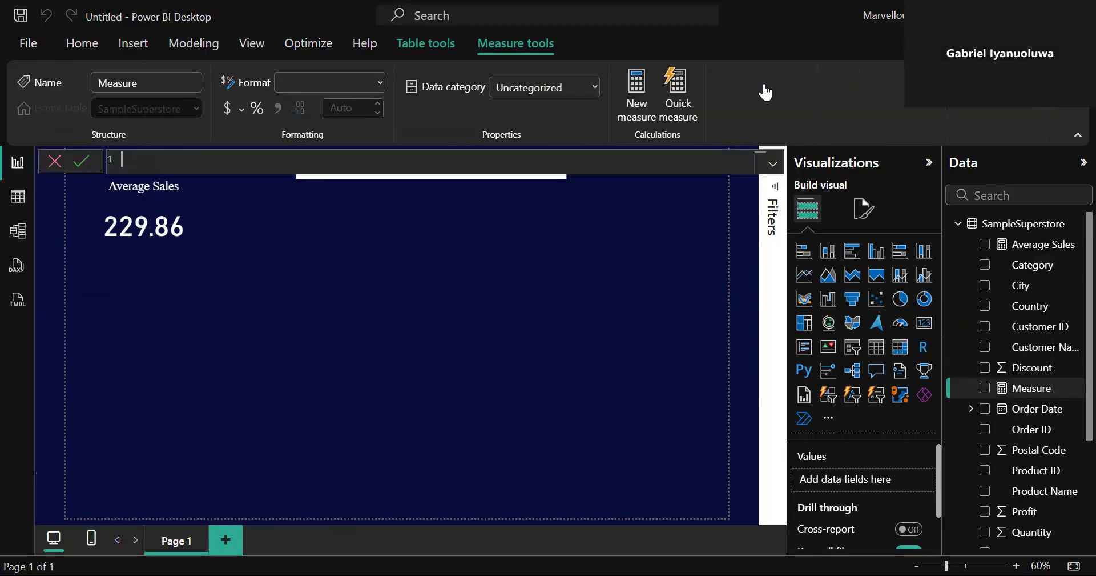
pyautogui.write('Max Discount= max')
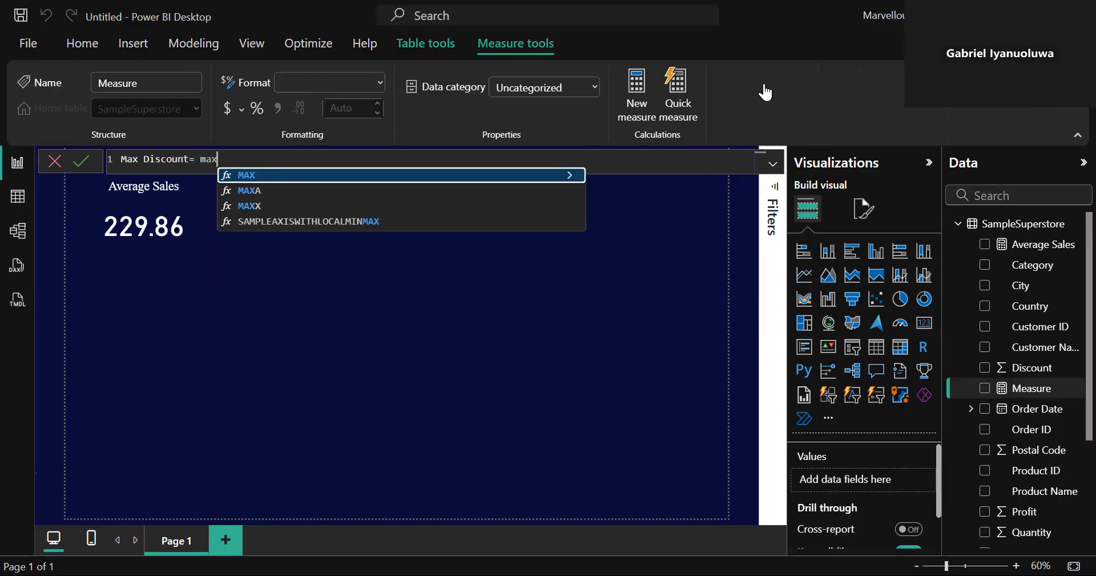
pyautogui.click(303, 175)
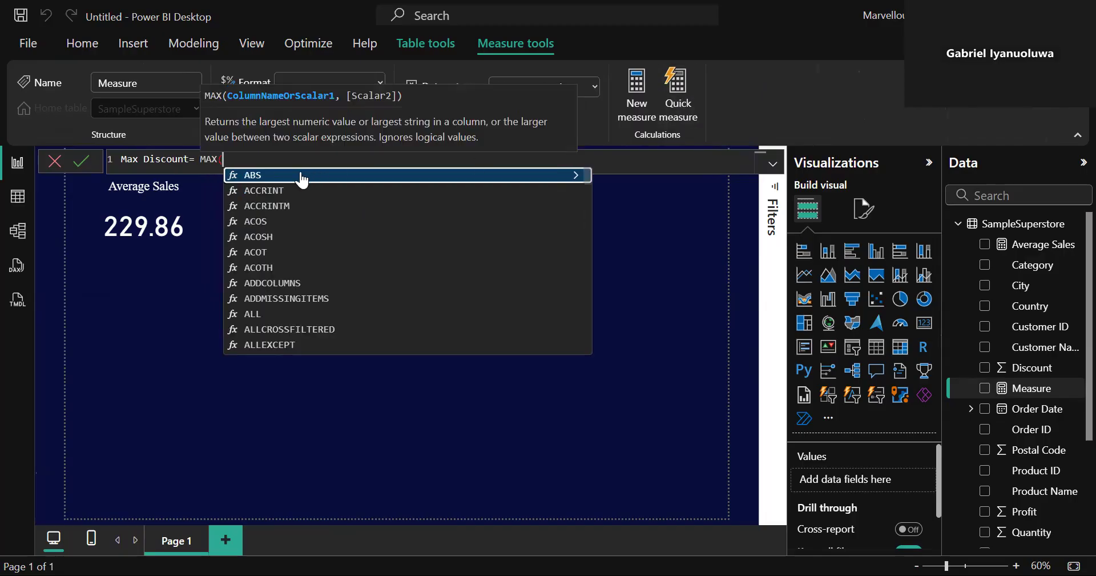
pyautogui.write('dis')
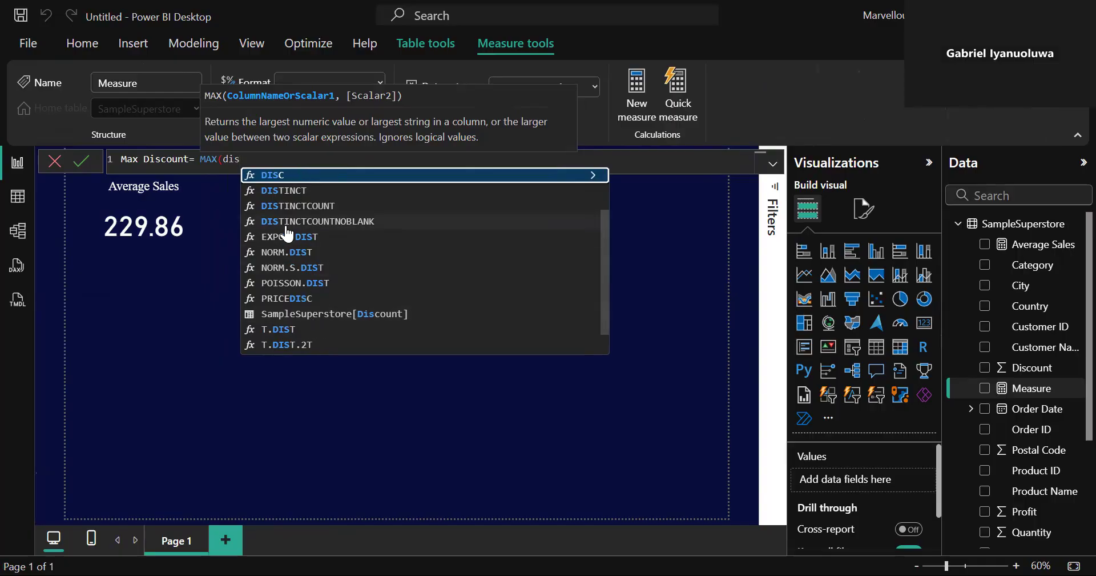
pyautogui.write('c')
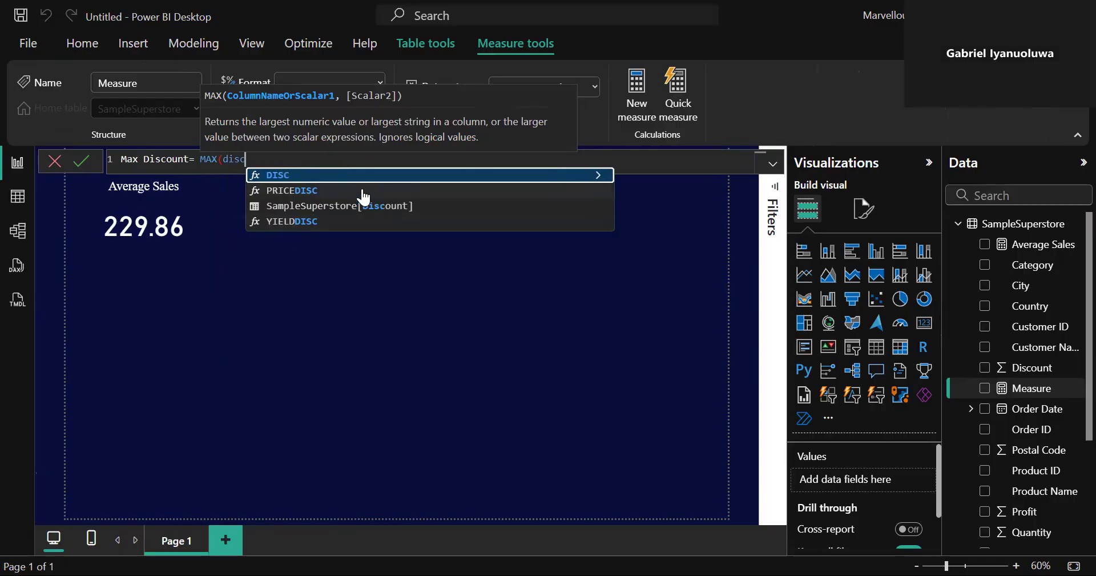
pyautogui.press('BackSpace')
pyautogui.press('BackSpace')
pyautogui.press('BackSpace')
pyautogui.press('BackSpace')
# - Complete the Max Discount formula with the SampleSuperstore[Discount] column and a closing bracket, and commit the measure
pyautogui.write('su')
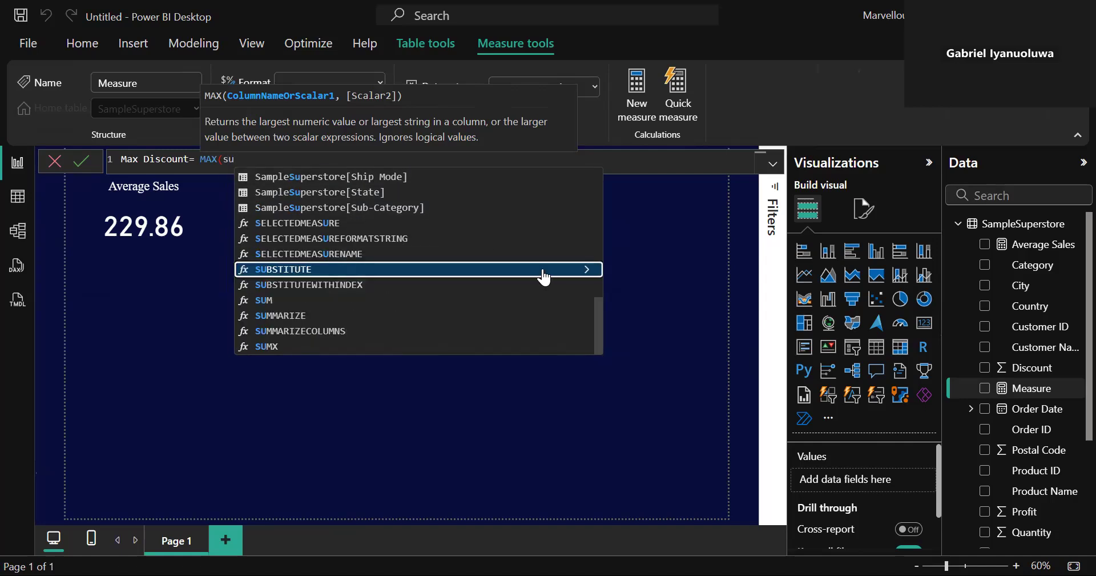
pyautogui.moveTo(597, 313); pyautogui.dragTo(600, 236)
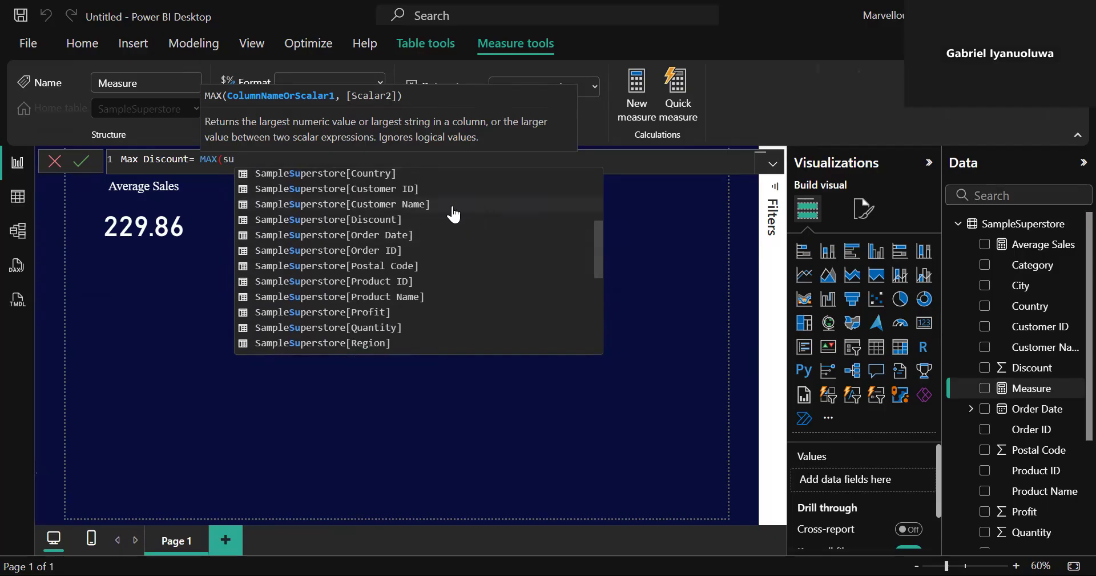
pyautogui.click(383, 219)
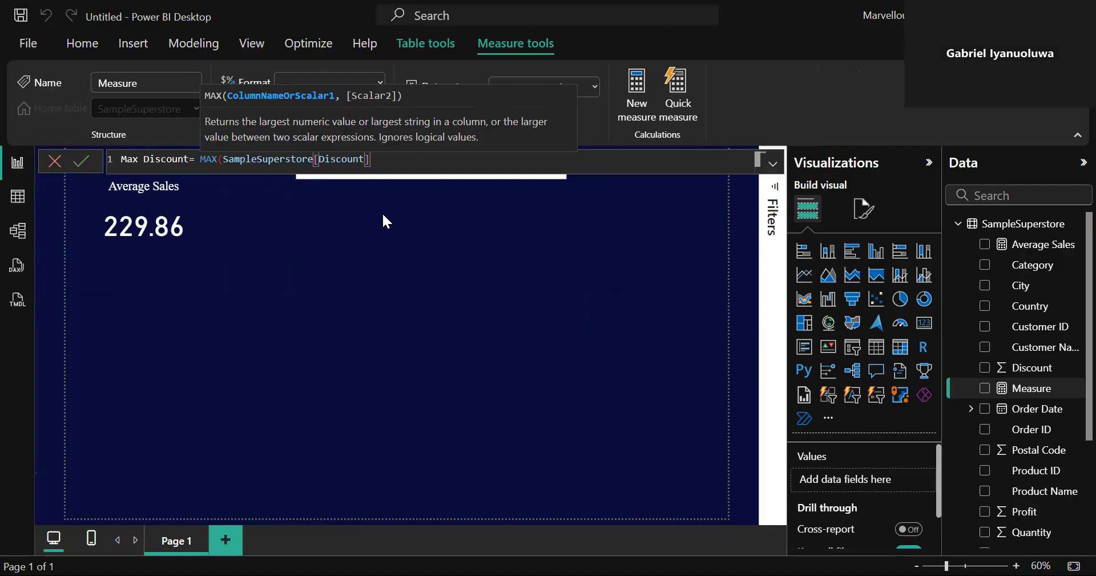
pyautogui.write(')')
pyautogui.press('Return')
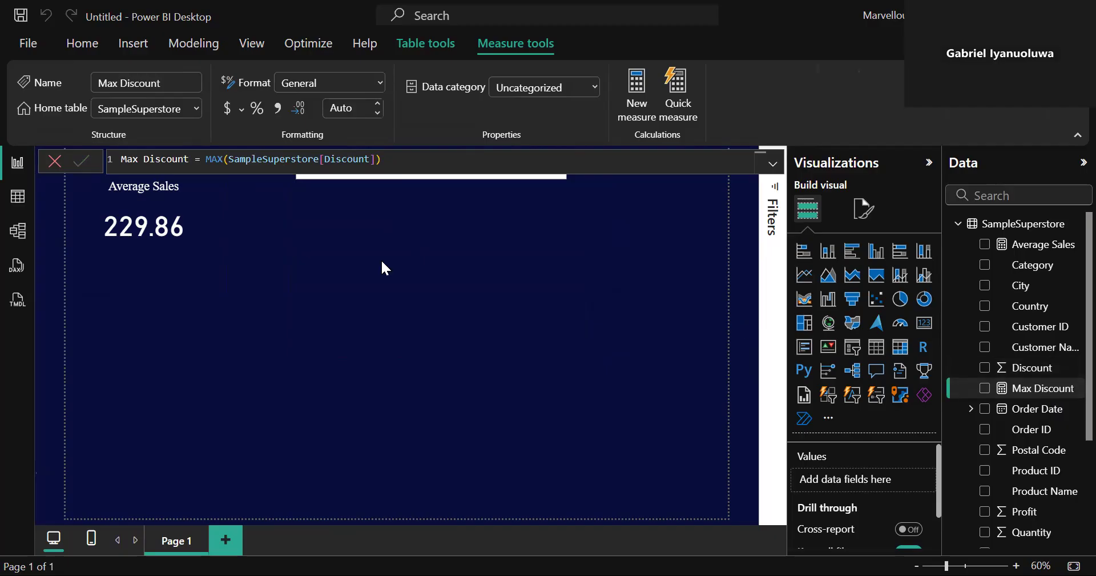
pyautogui.click(311, 231)
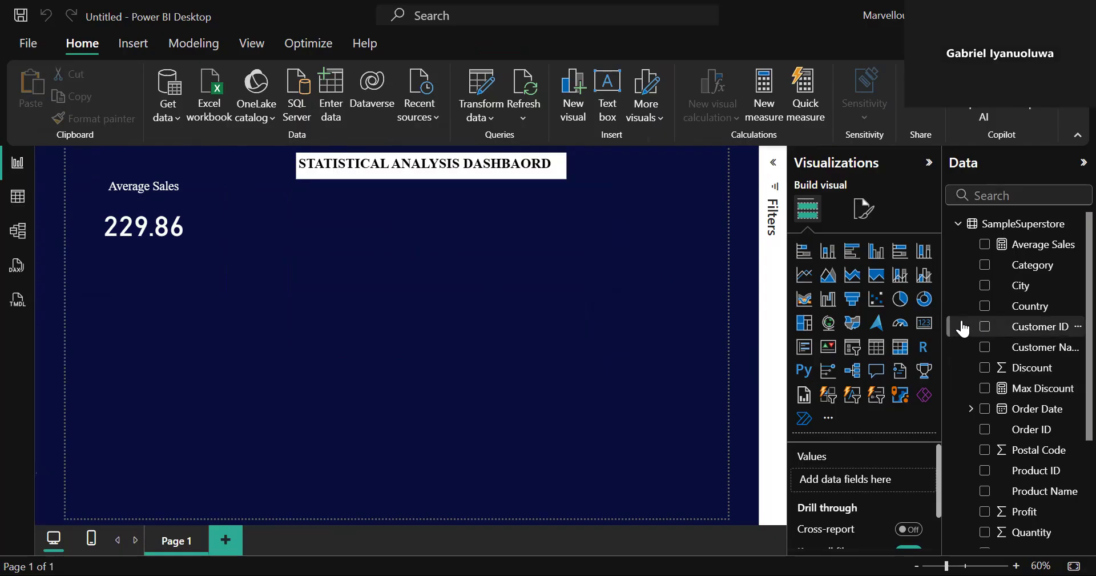
# - Add a second card beside the Average Sales card, just below the heading, and show the Max Discount measure on it
pyautogui.click(923, 330)
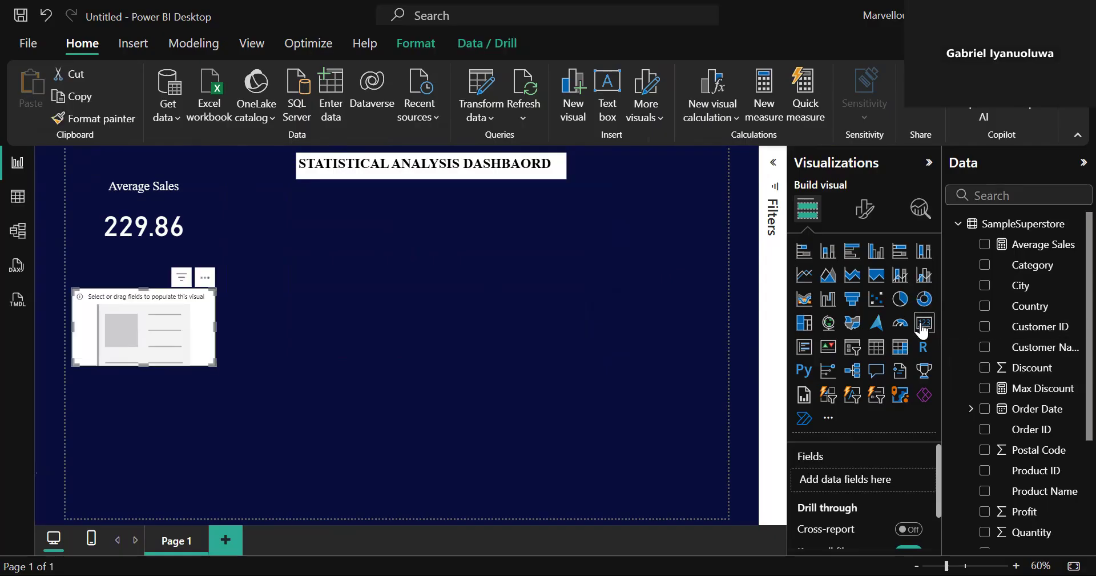
pyautogui.moveTo(163, 323); pyautogui.dragTo(338, 210)
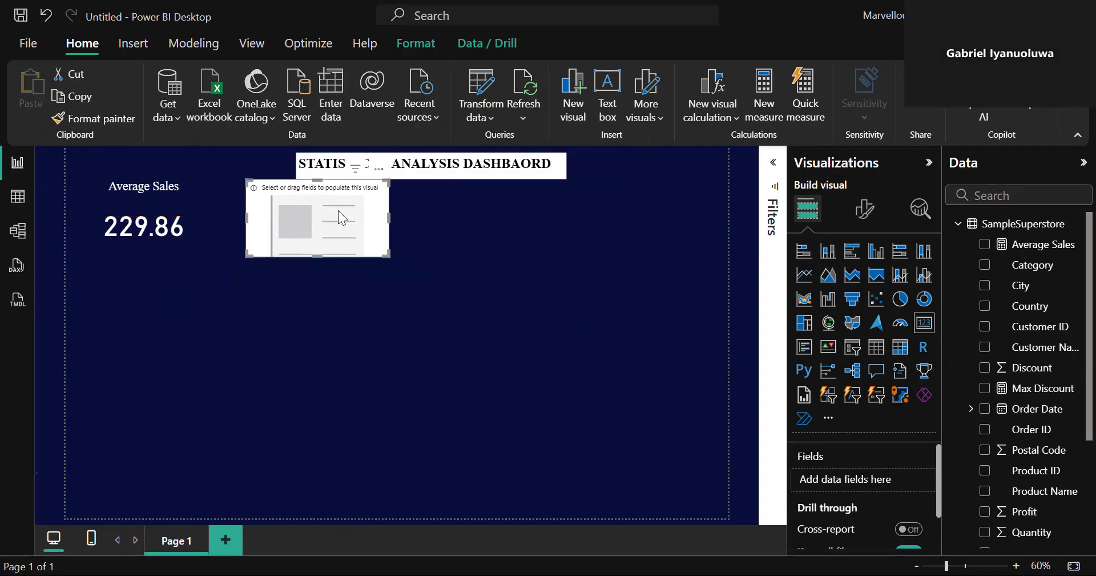
pyautogui.click(985, 388)
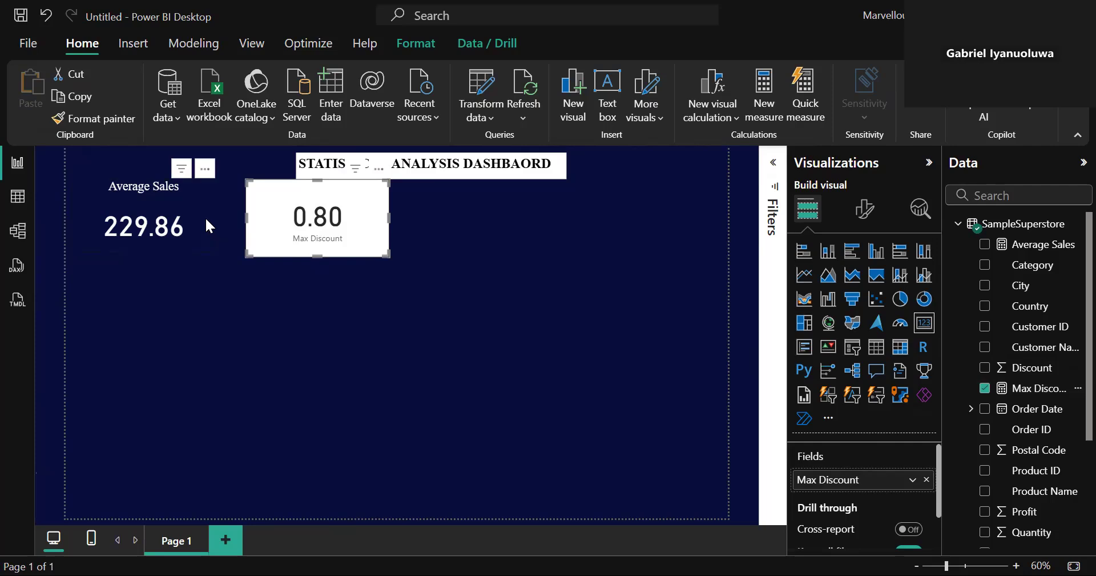
# - Copy the Average Sales card's formatting onto the Max Discount card with Format Painter
pyautogui.click(169, 193)
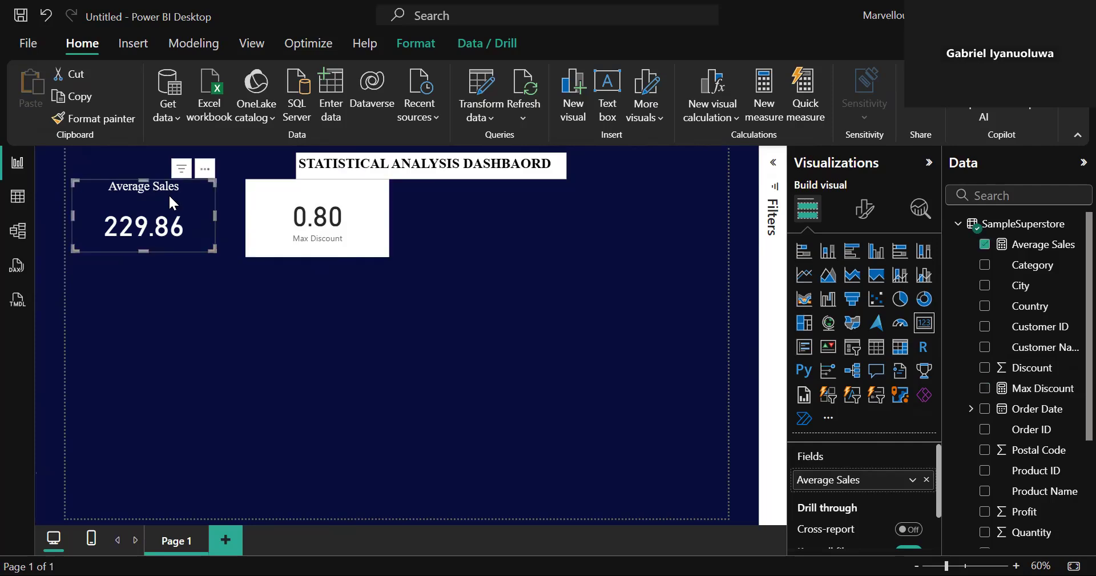
pyautogui.click(114, 119)
pyautogui.click(343, 212)
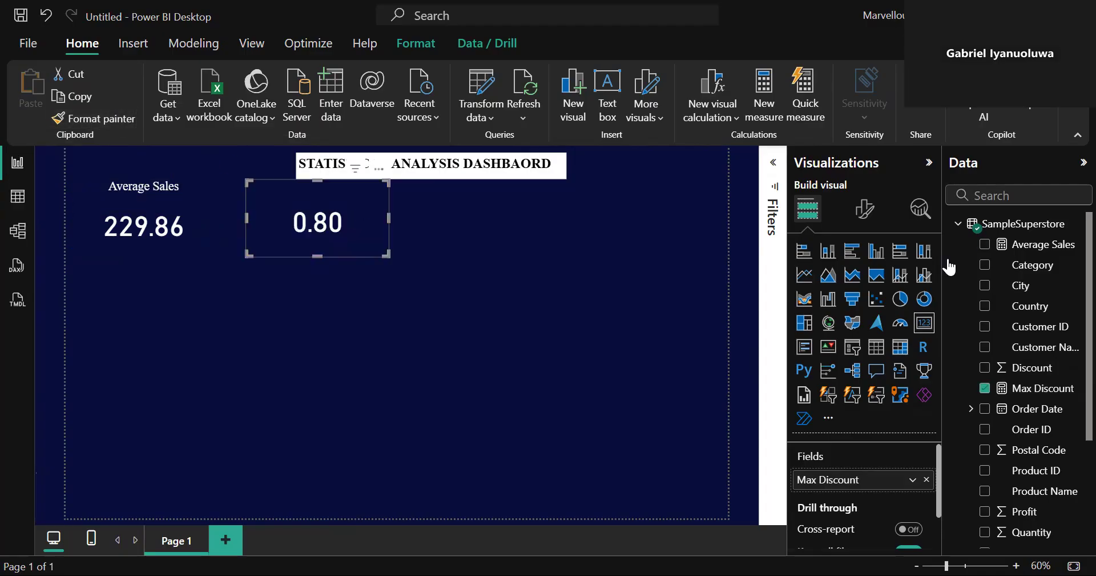
# - Set the title text of the Max Discount card to Max Discount
pyautogui.click(863, 211)
pyautogui.click(859, 292)
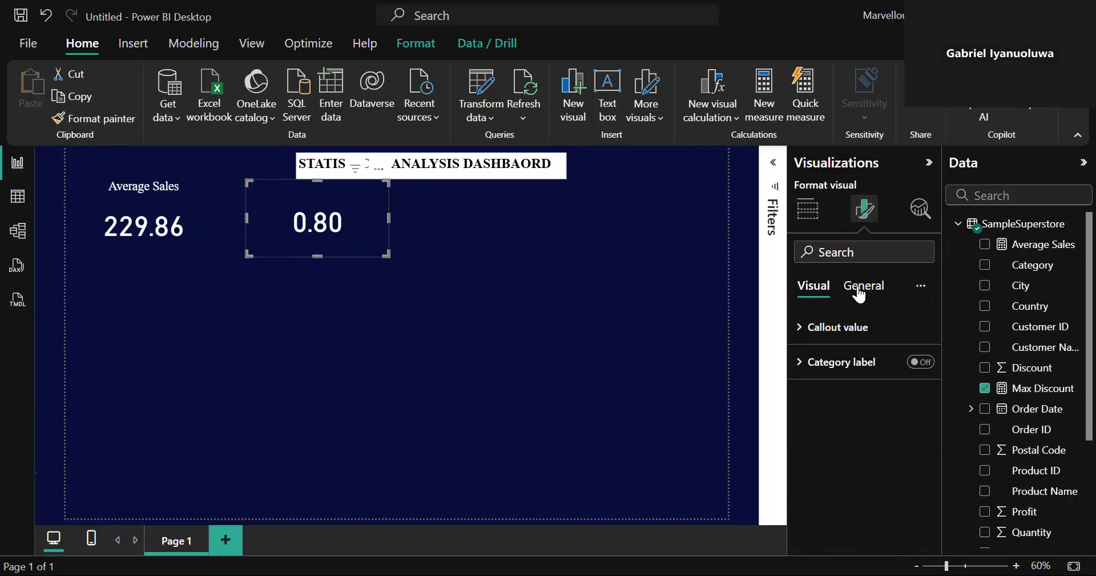
pyautogui.click(804, 363)
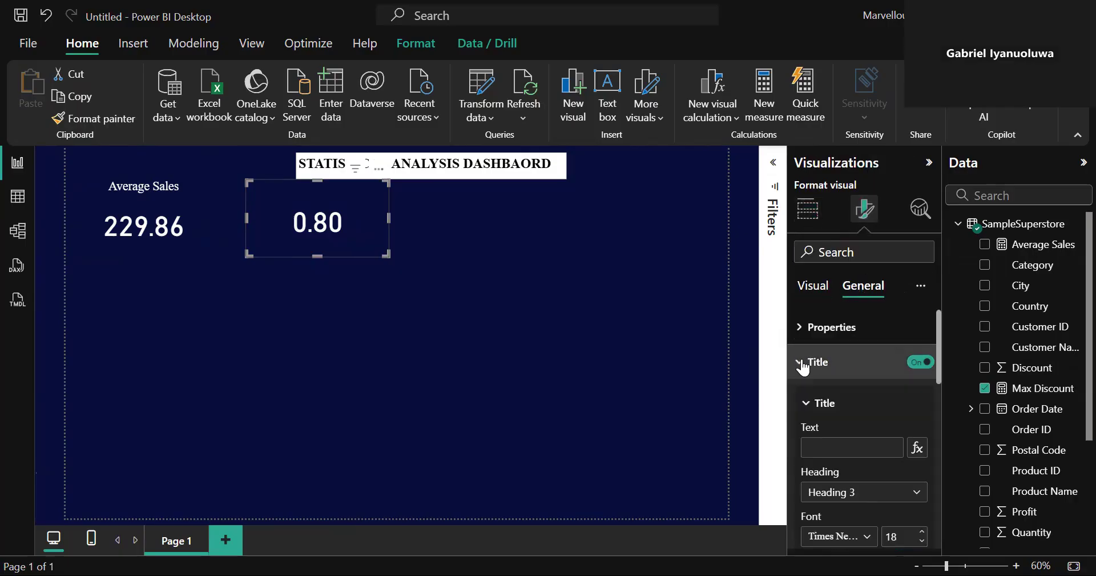
pyautogui.click(828, 441)
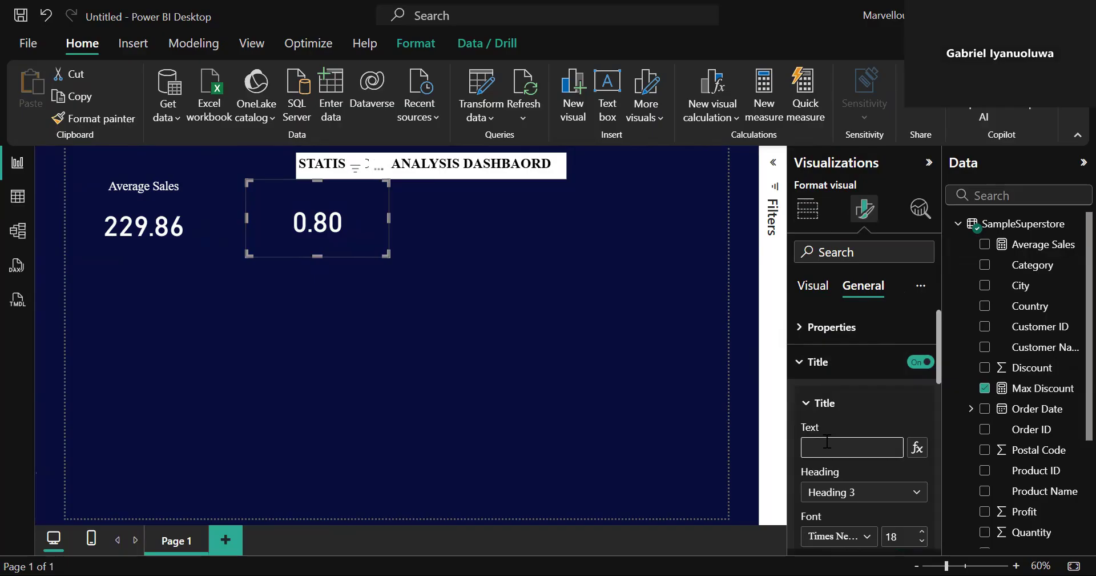
pyautogui.write('Max Discount')
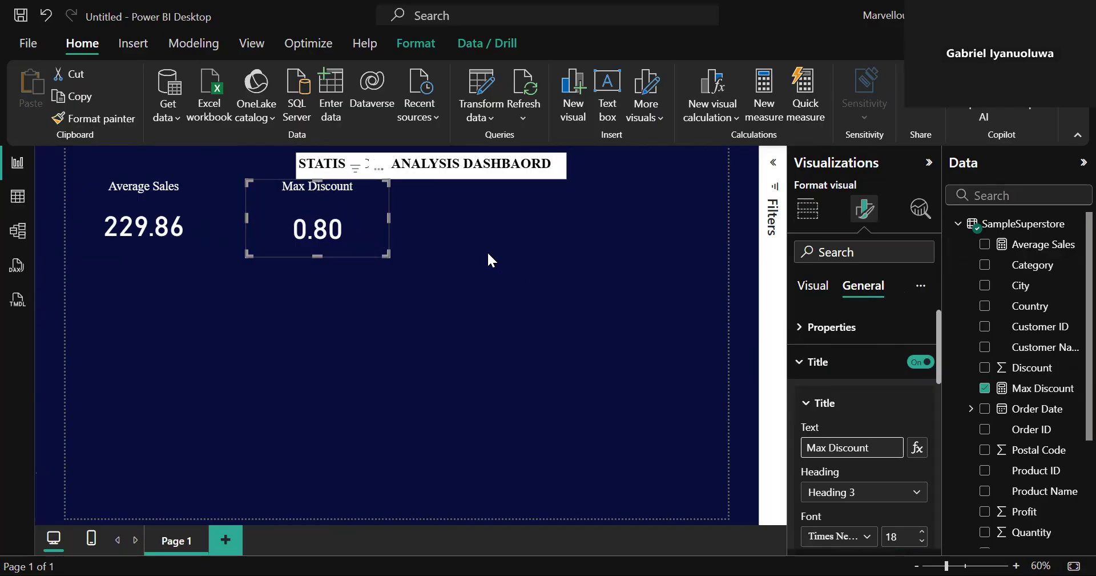
pyautogui.click(446, 221)
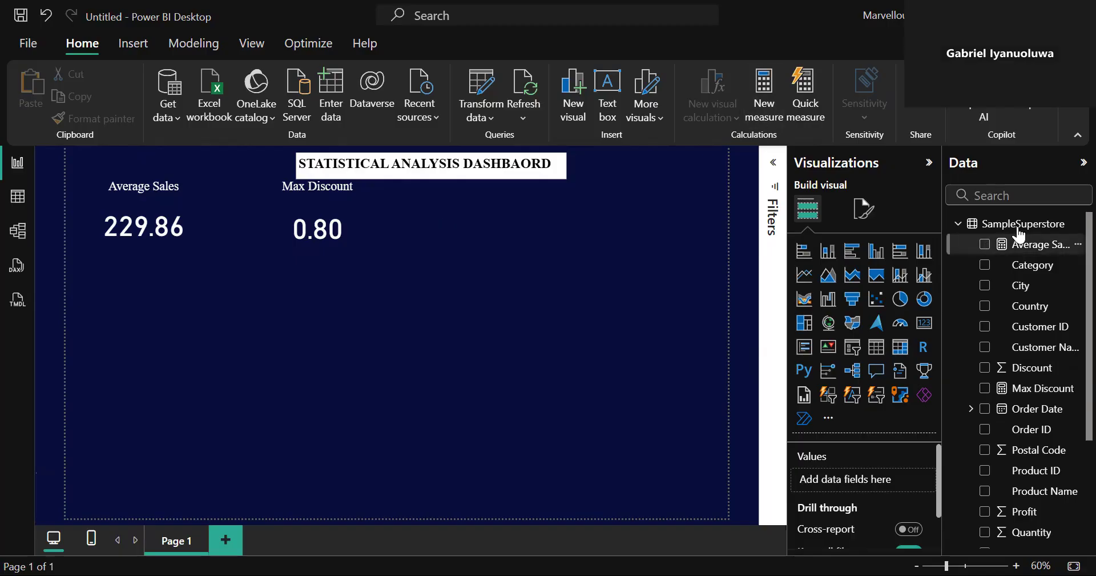
# - Create a new measure and begin its formula as 90 percentile of sales = PERCENTILEX.INC(SampleSuperstore,
pyautogui.click(764, 82)
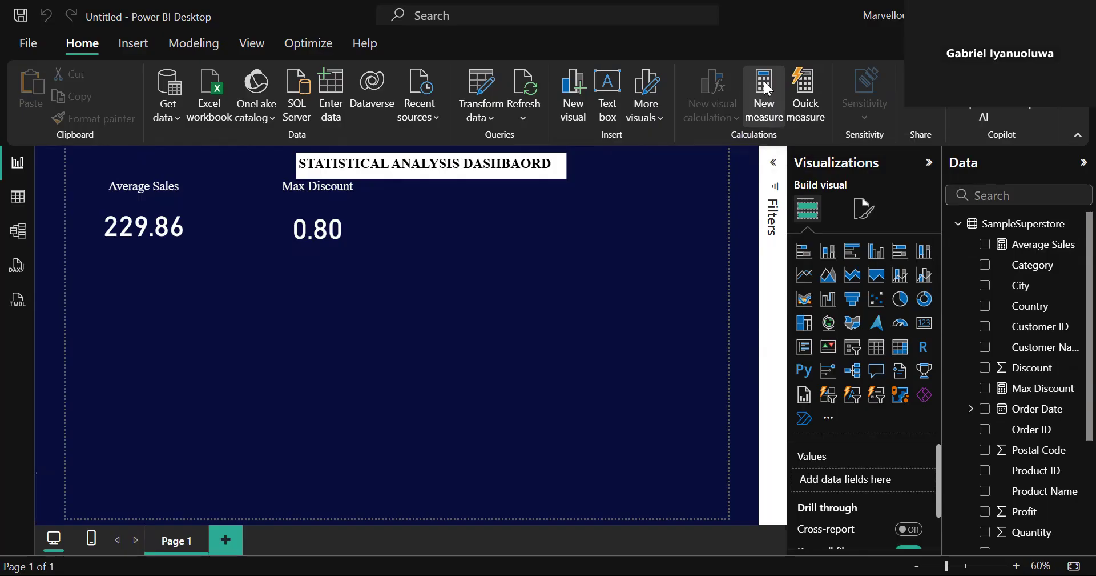
pyautogui.press('BackSpace')
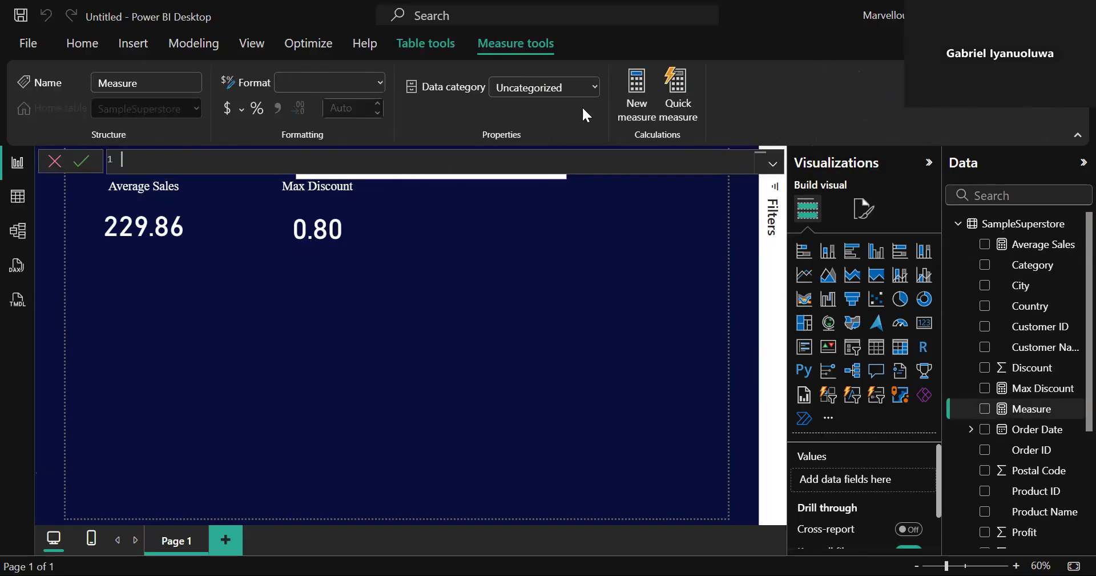
pyautogui.write('90 percentile of sales=')
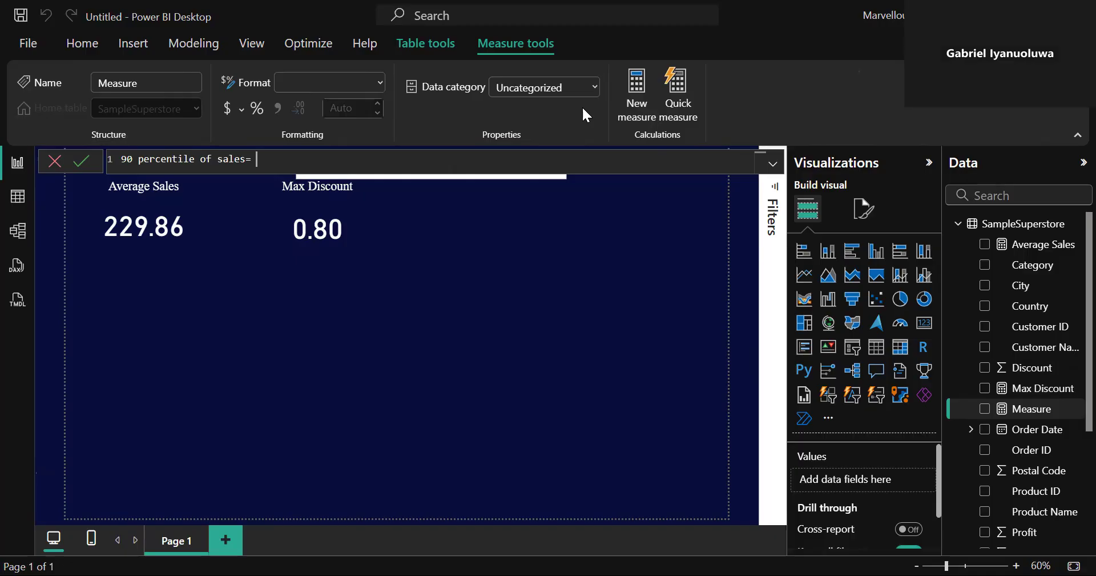
pyautogui.write('per')
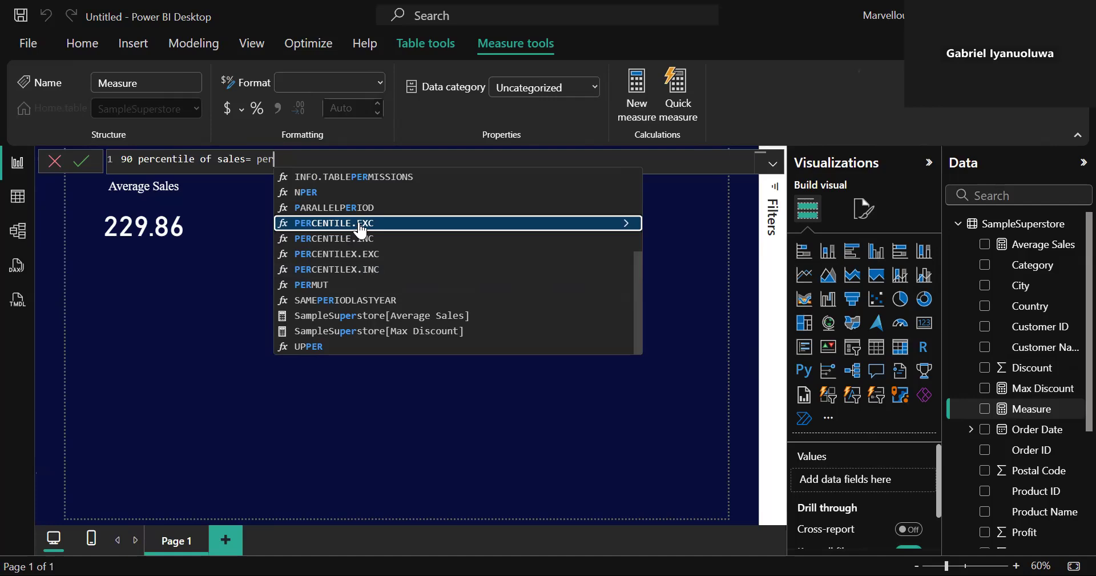
pyautogui.click(355, 270)
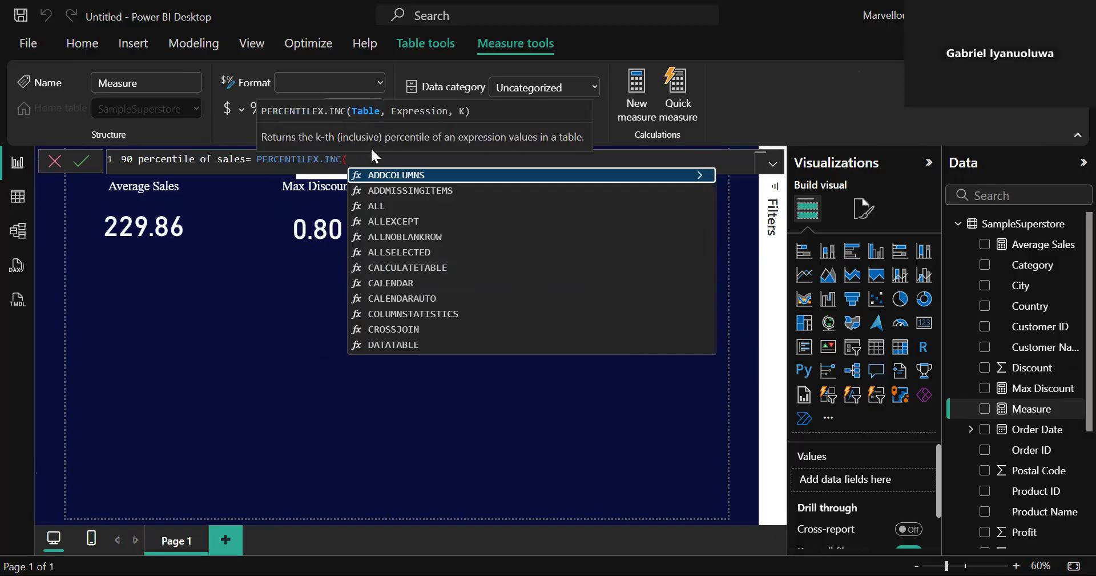
pyautogui.write('sup')
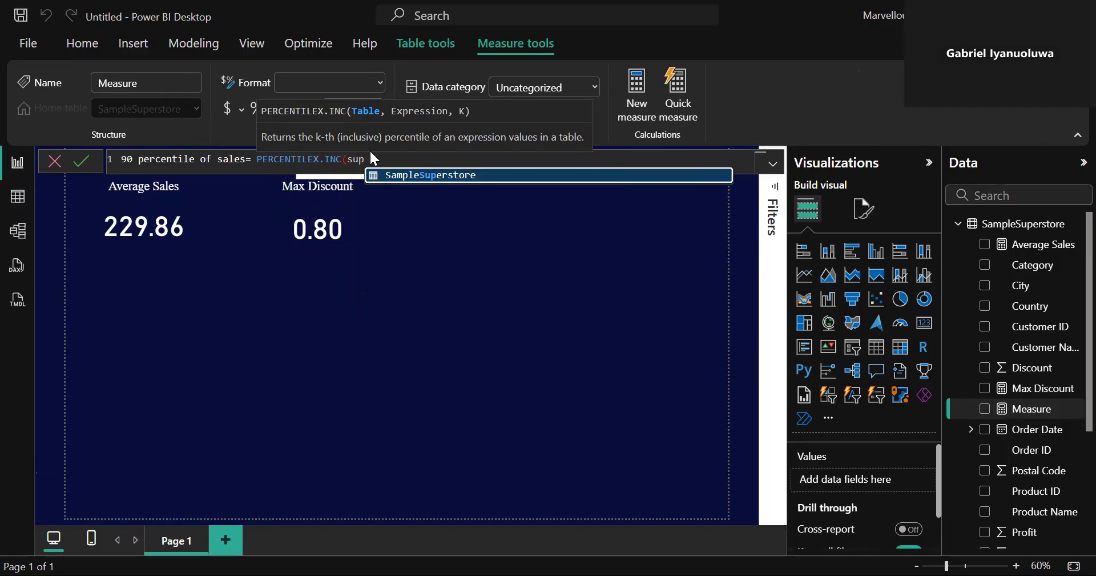
pyautogui.click(407, 174)
pyautogui.write(',')
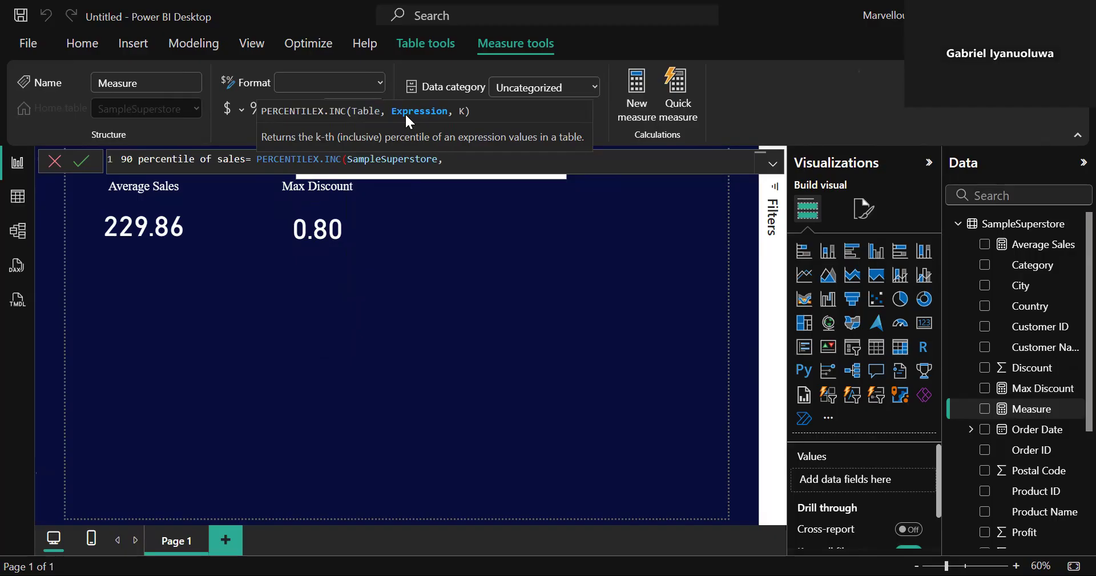
# - Complete the percentile formula with SampleSuperstore[Sales] as the expression, 0.9 as K and a closing bracket, and commit the measure
pyautogui.write('o')
pyautogui.press('BackSpace')
pyautogui.write('sup')
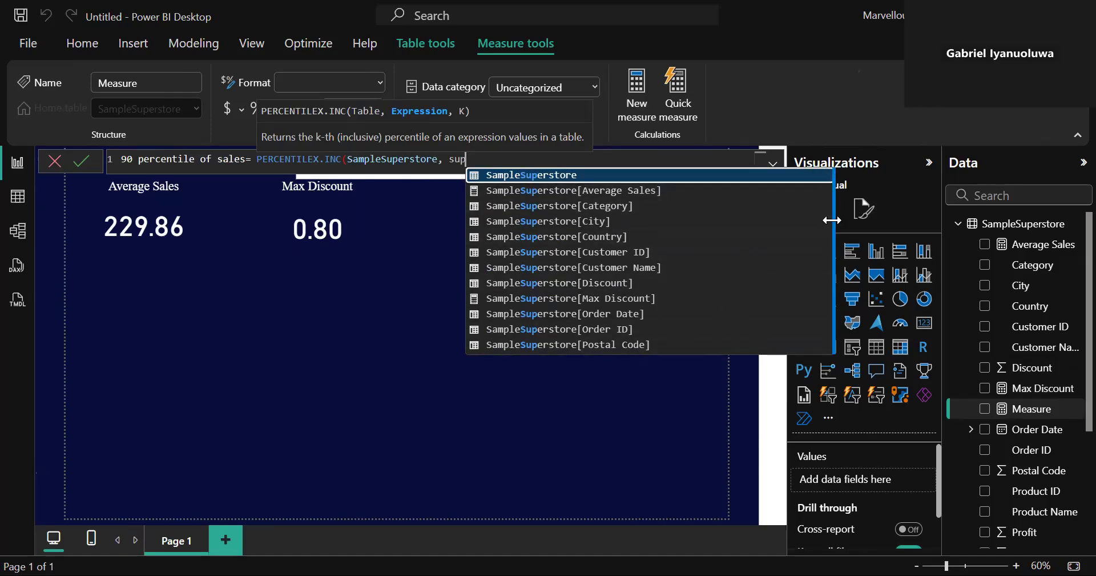
pyautogui.scroll(-1, 824, 215)
pyautogui.moveTo(820, 232); pyautogui.dragTo(767, 290)
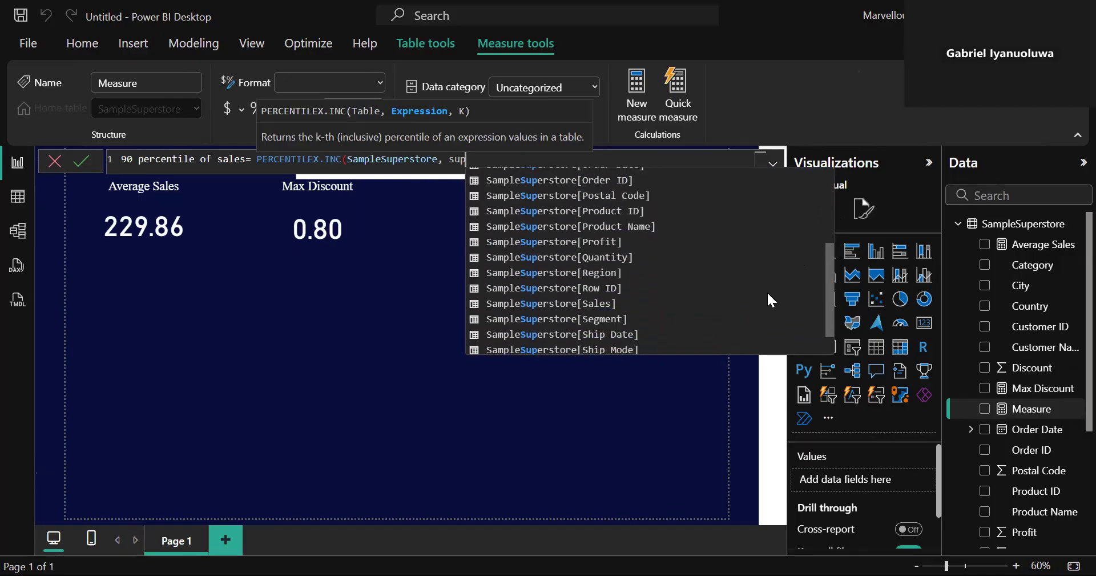
pyautogui.press('BackSpace')
pyautogui.press('BackSpace')
pyautogui.press('BackSpace')
pyautogui.write('sal')
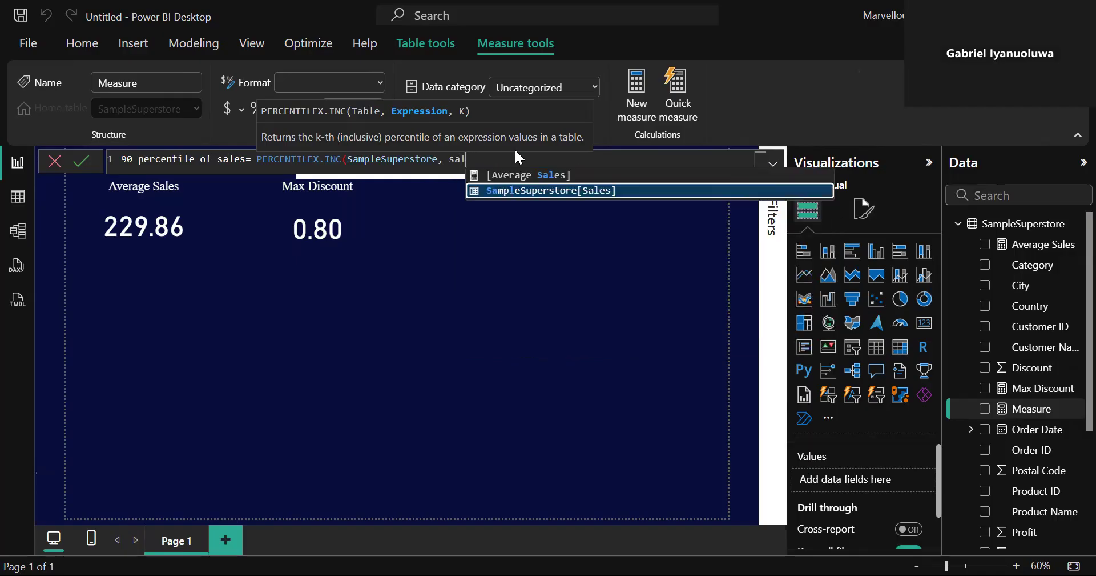
pyautogui.click(549, 191)
pyautogui.write(',')
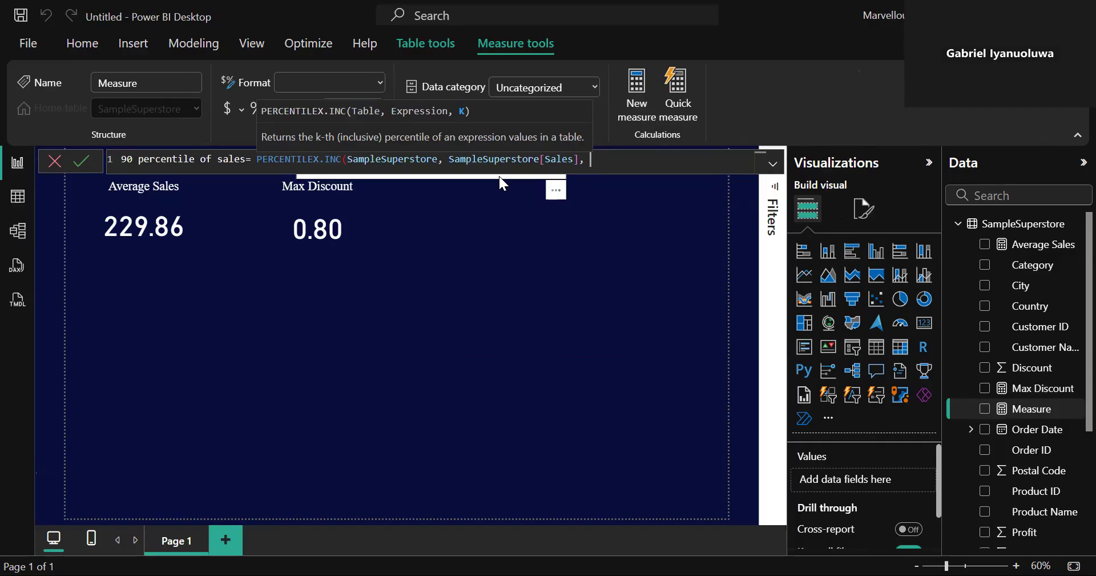
pyautogui.write('0.9)')
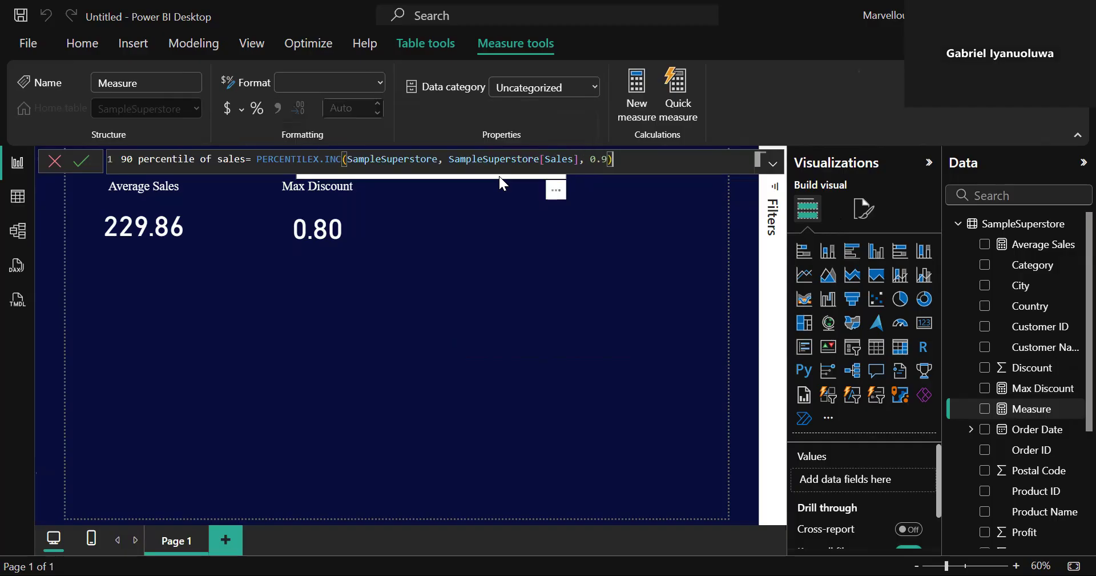
pyautogui.press('Return')
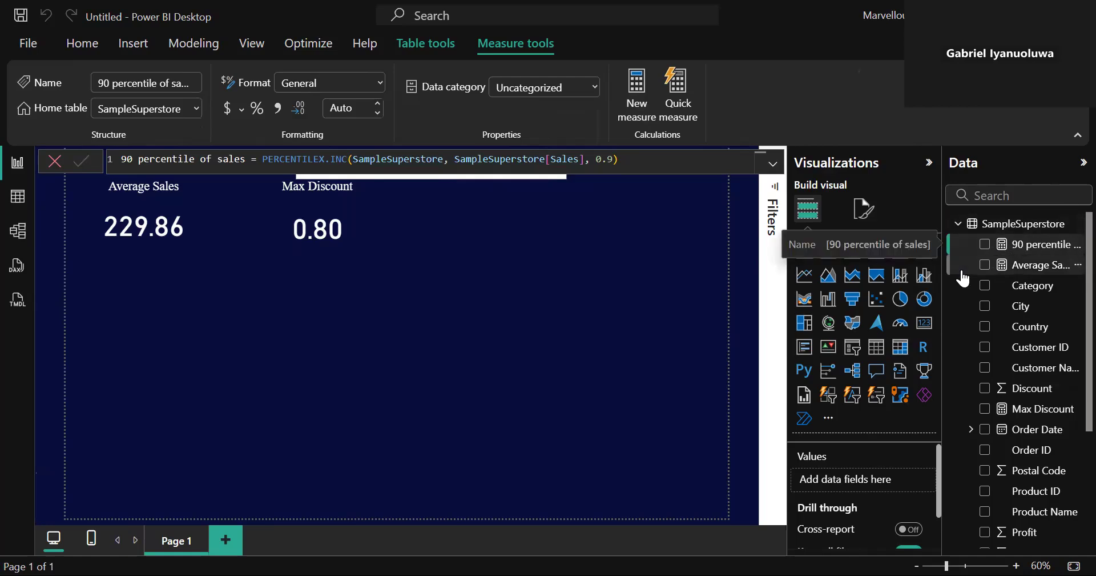
# - Add a third card beside the Max Discount card, just below the heading, and show the 90 percentile of sales measure on it
pyautogui.click(930, 326)
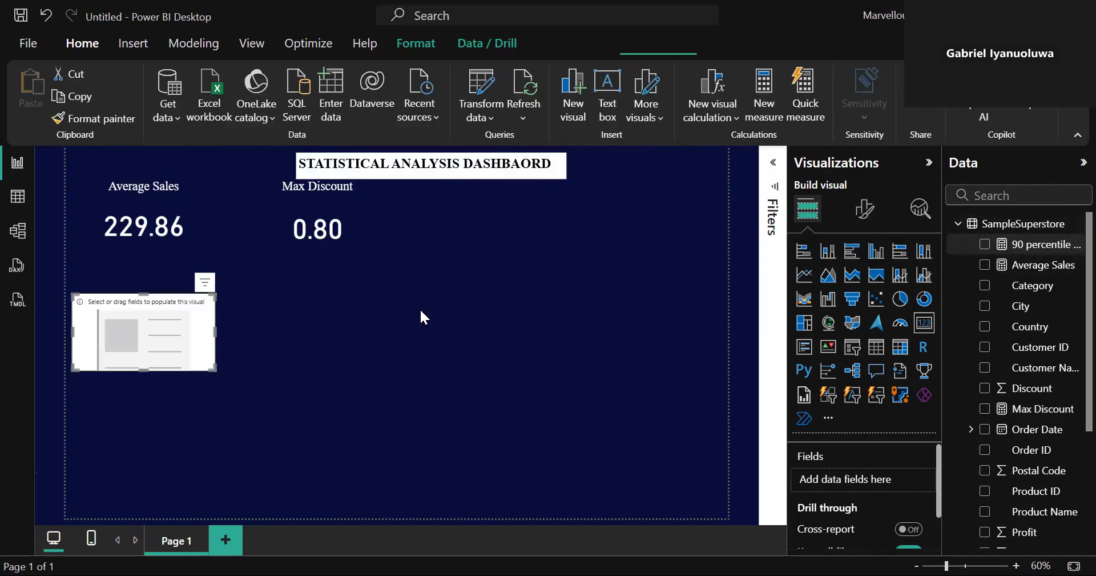
pyautogui.moveTo(172, 320); pyautogui.dragTo(522, 209)
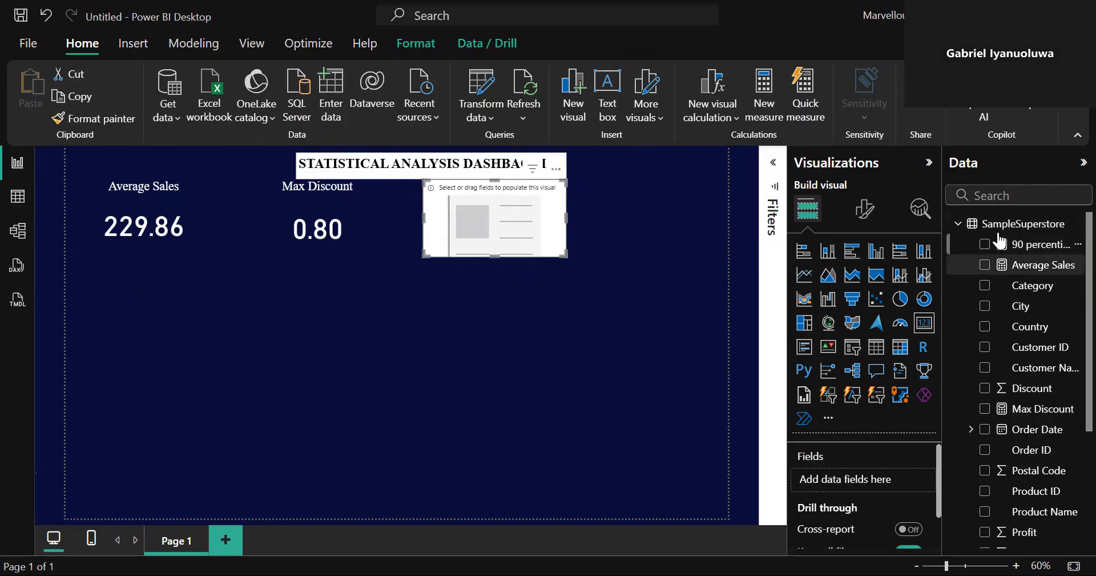
pyautogui.click(986, 245)
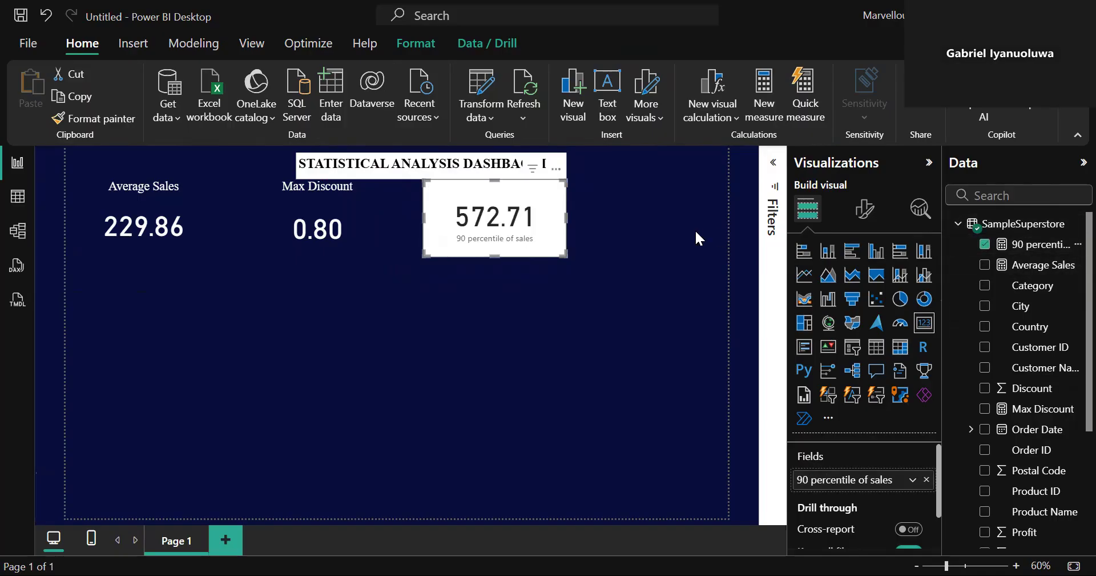
pyautogui.moveTo(553, 234); pyautogui.dragTo(560, 239)
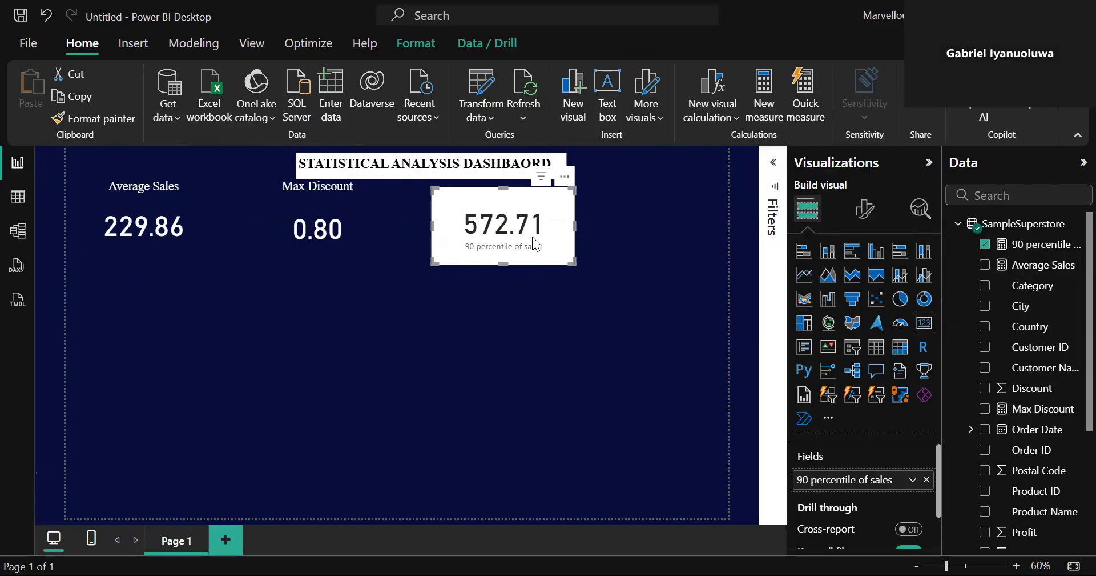
pyautogui.moveTo(531, 236); pyautogui.dragTo(533, 232)
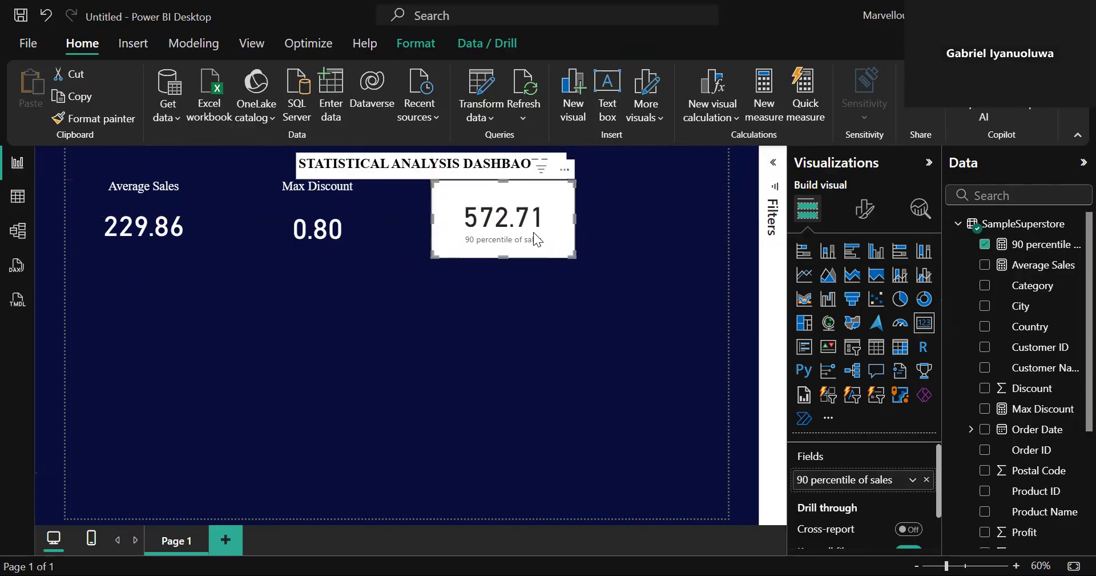
# - Copy the Average Sales card's formatting onto the 90 percentile of sales card with Format Painter
pyautogui.click(194, 191)
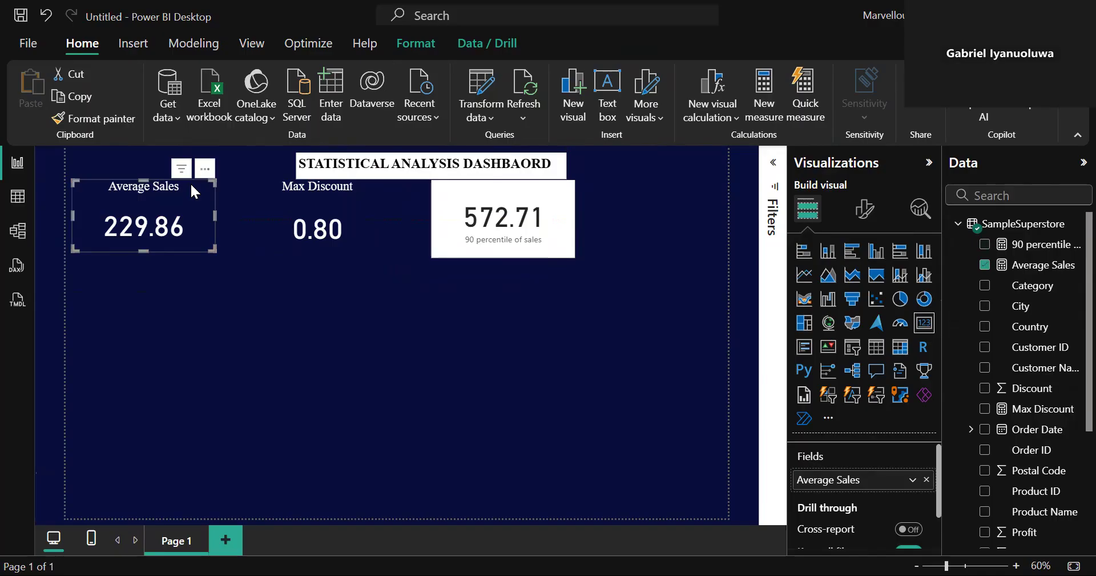
pyautogui.click(111, 128)
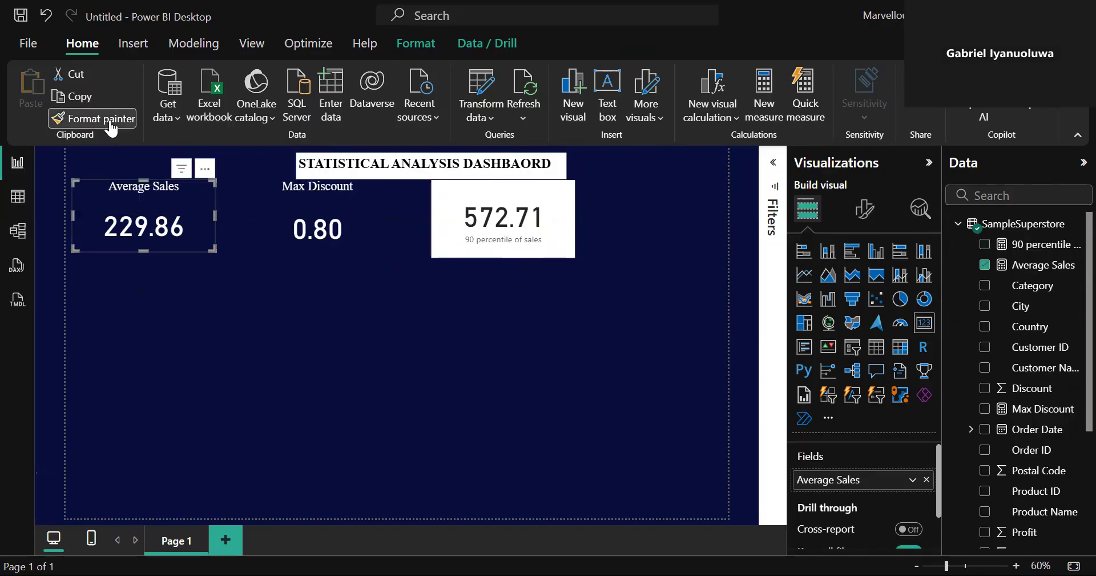
pyautogui.click(500, 216)
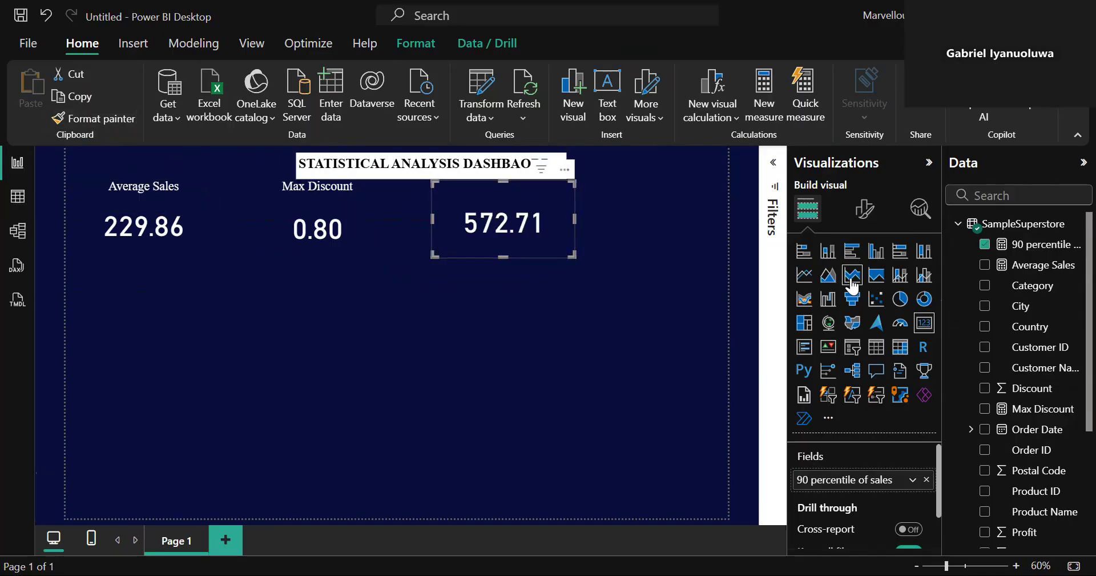
# - Title the third card 90 Percentile of sales, make it slightly shorter and align its lower edge with the Max Discount card
pyautogui.click(865, 209)
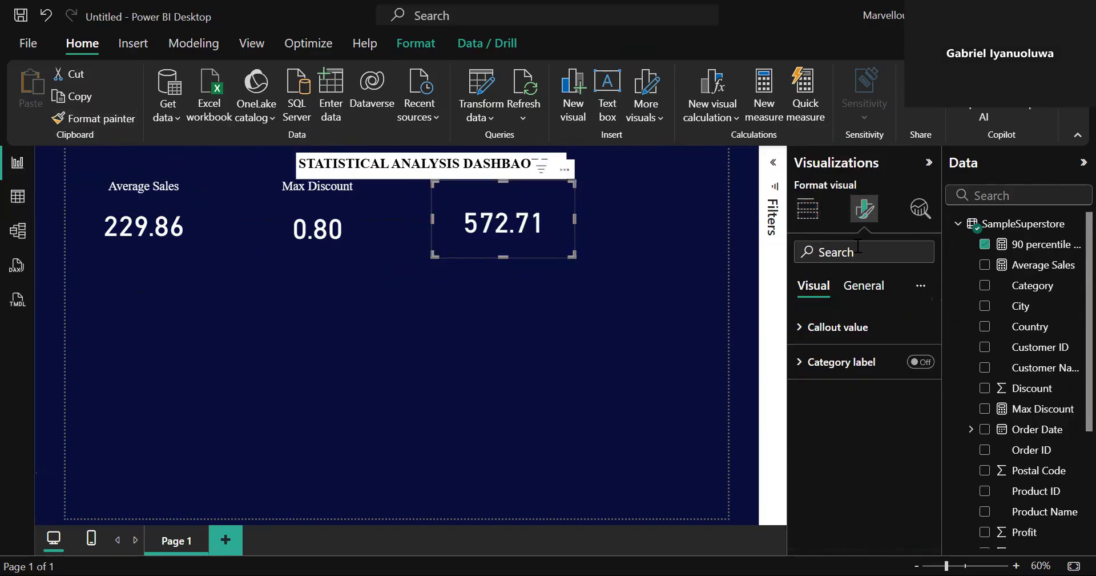
pyautogui.click(864, 286)
pyautogui.click(811, 362)
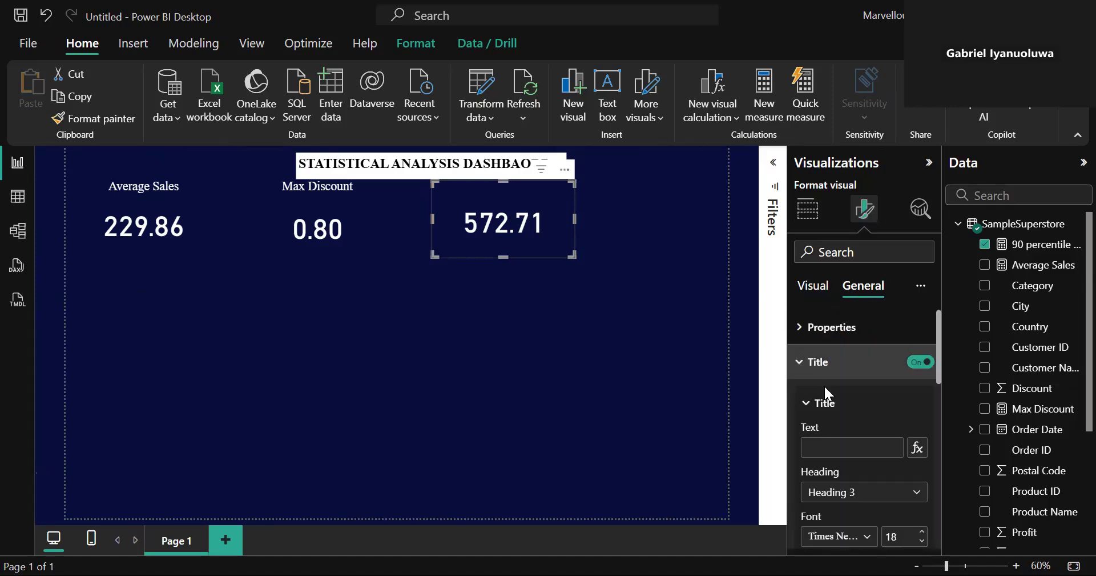
pyautogui.click(833, 446)
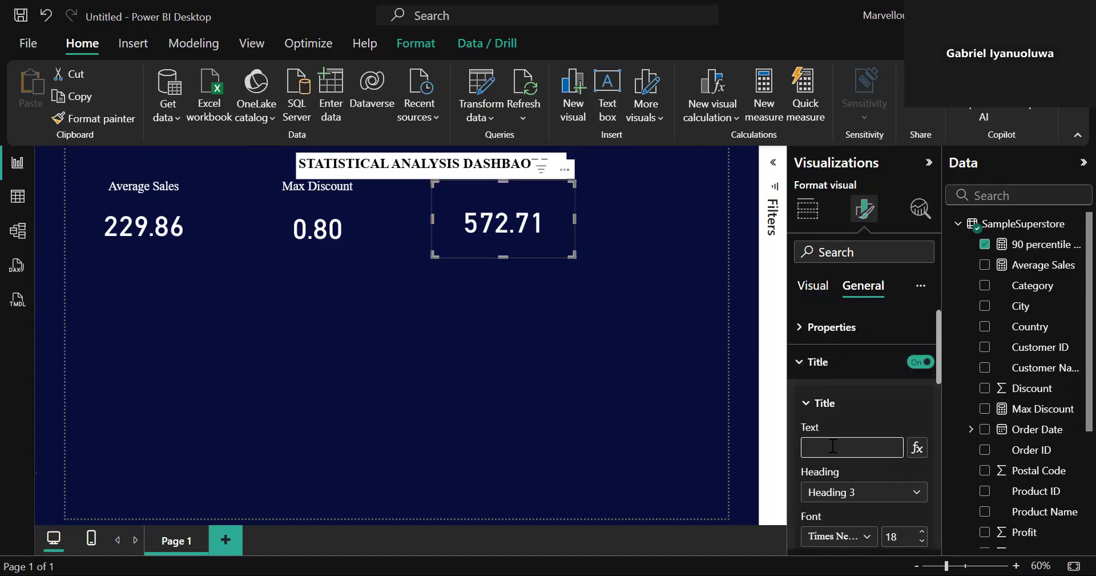
pyautogui.write('90 Perv')
pyautogui.press('BackSpace')
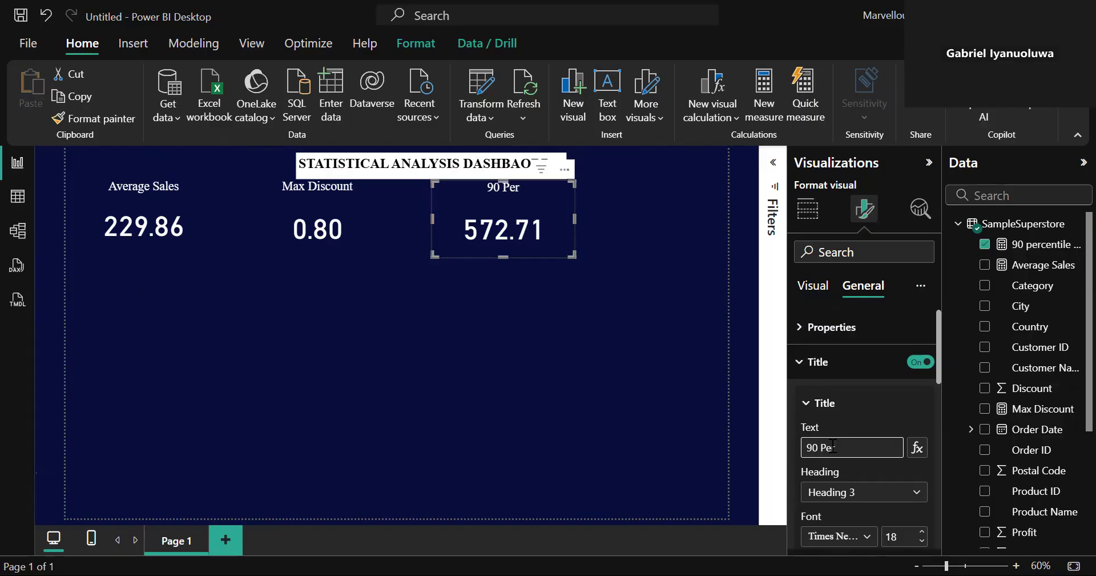
pyautogui.write('centile of sales')
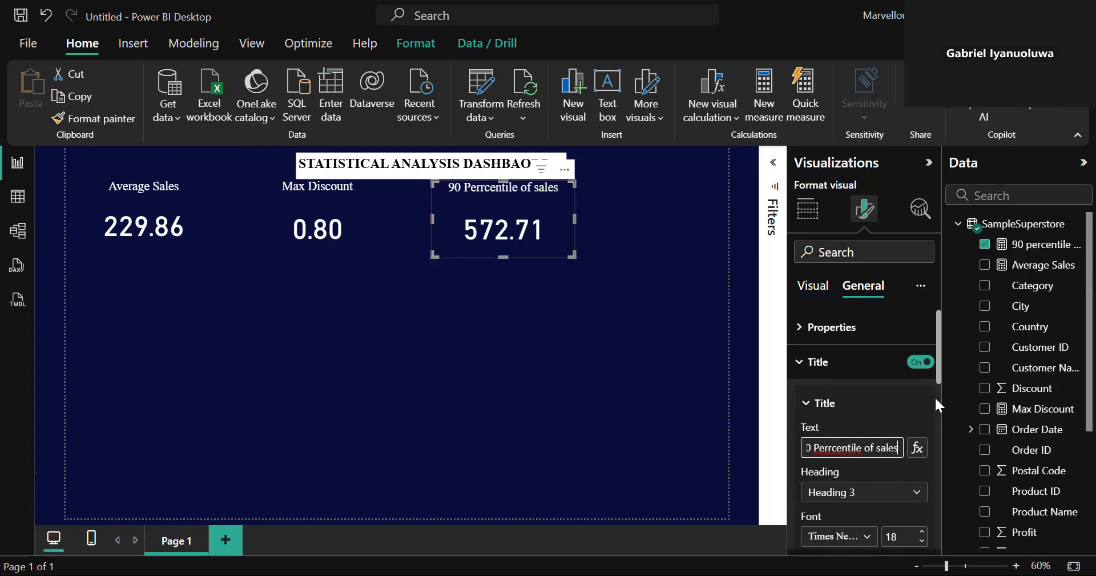
pyautogui.click(831, 448)
pyautogui.press('BackSpace')
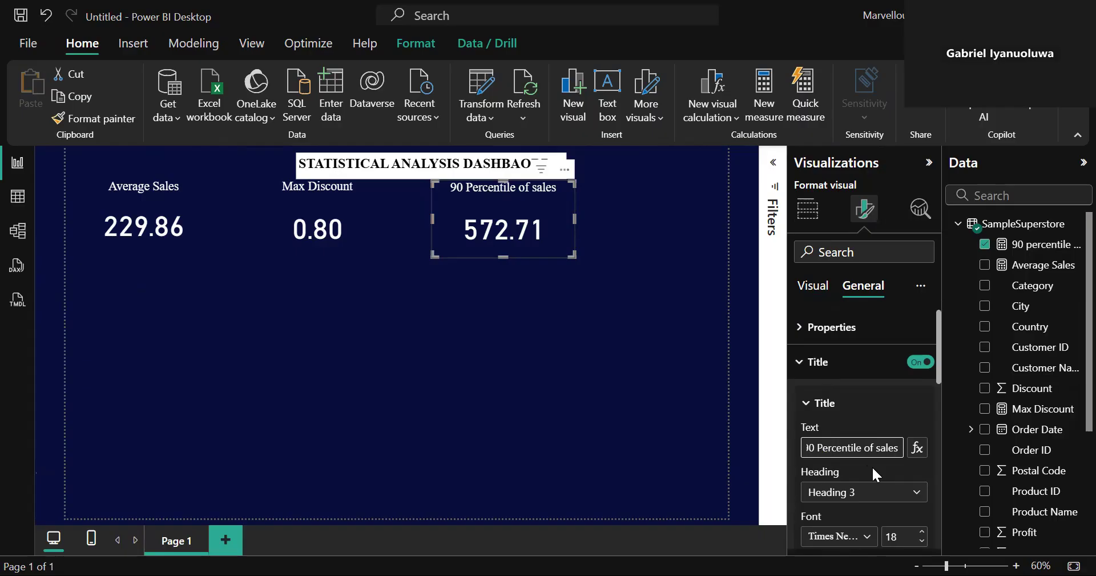
pyautogui.moveTo(503, 257); pyautogui.dragTo(543, 238)
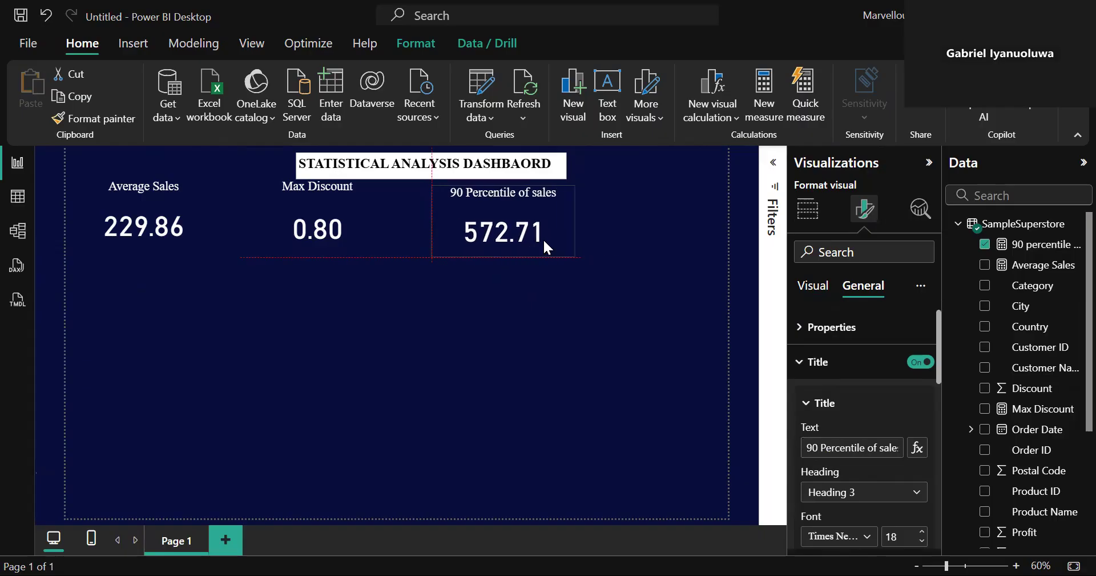
pyautogui.click(249, 325)
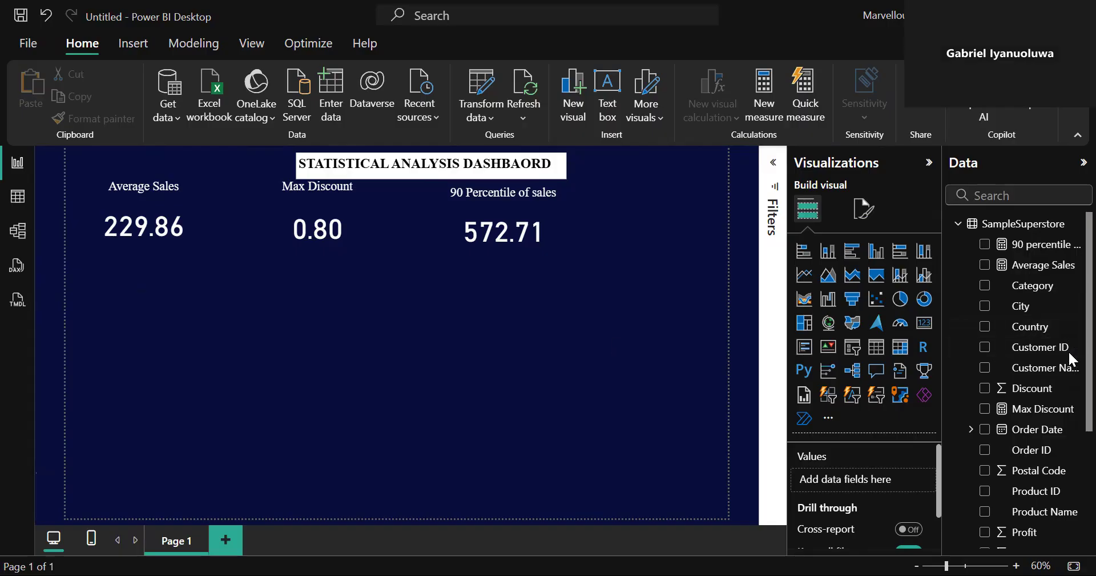
pyautogui.scroll(-3, 1071, 410)
pyautogui.scroll(-4, 1069, 411)
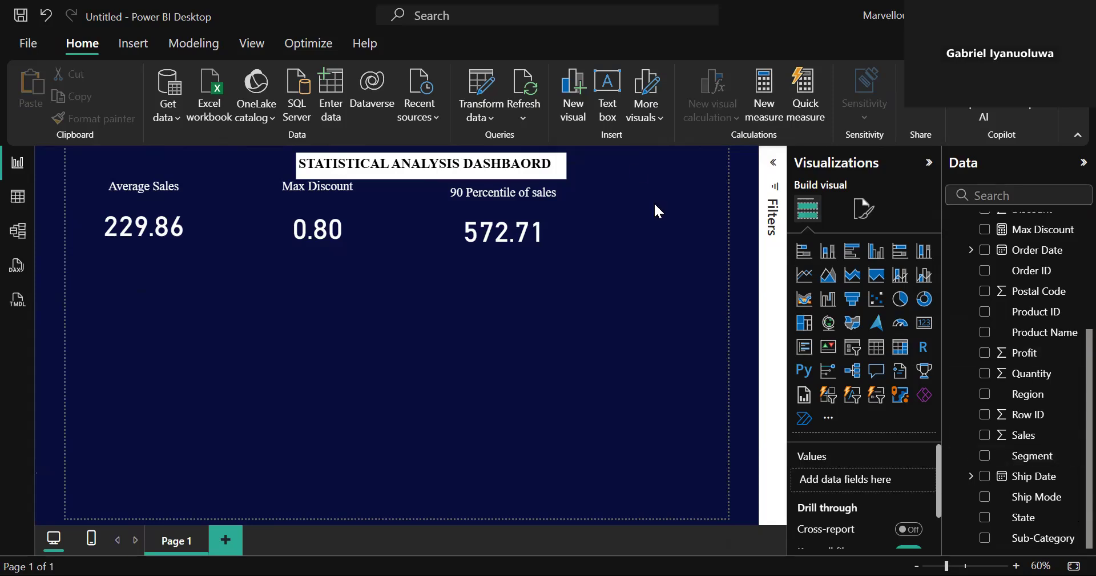
# - Create a new measure named Rank Sub-category by average profit, followed by an equals sign
pyautogui.click(766, 88)
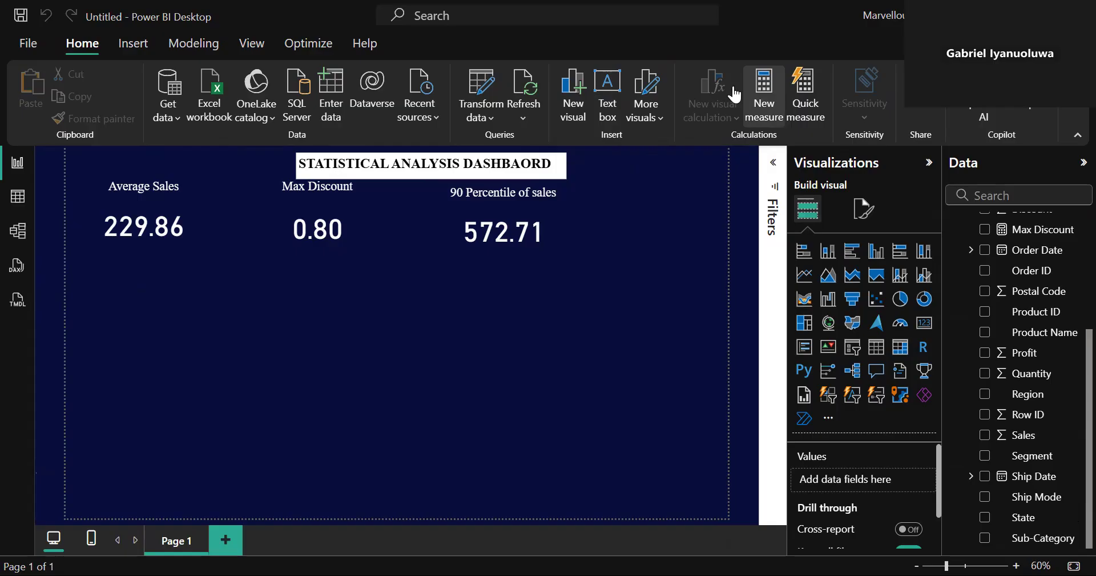
pyautogui.hotkey('ctrl', 'a')
pyautogui.press('BackSpace')
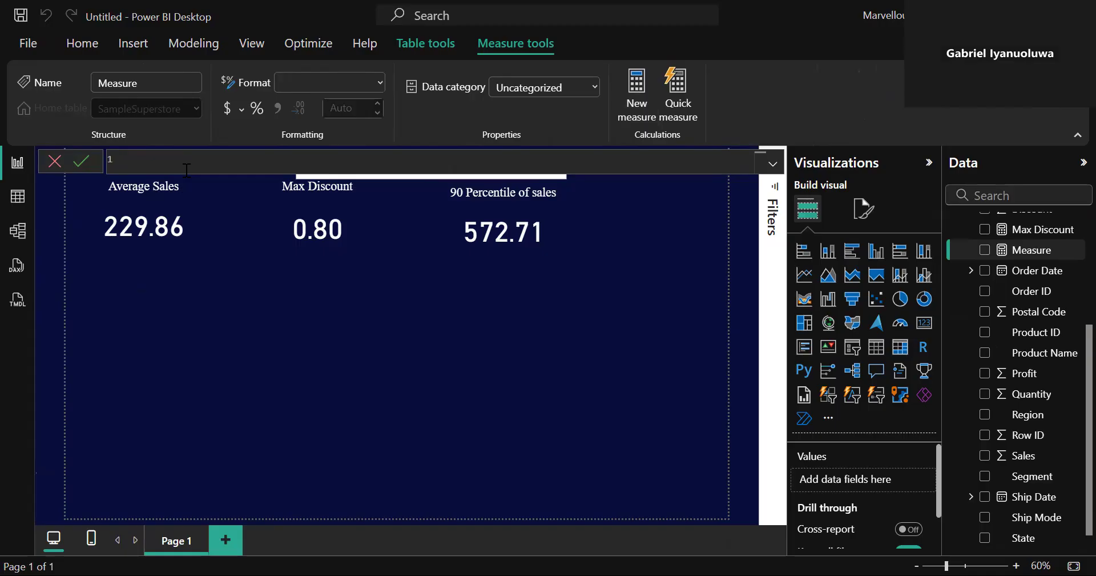
pyautogui.write('Rank Sub-category by av')
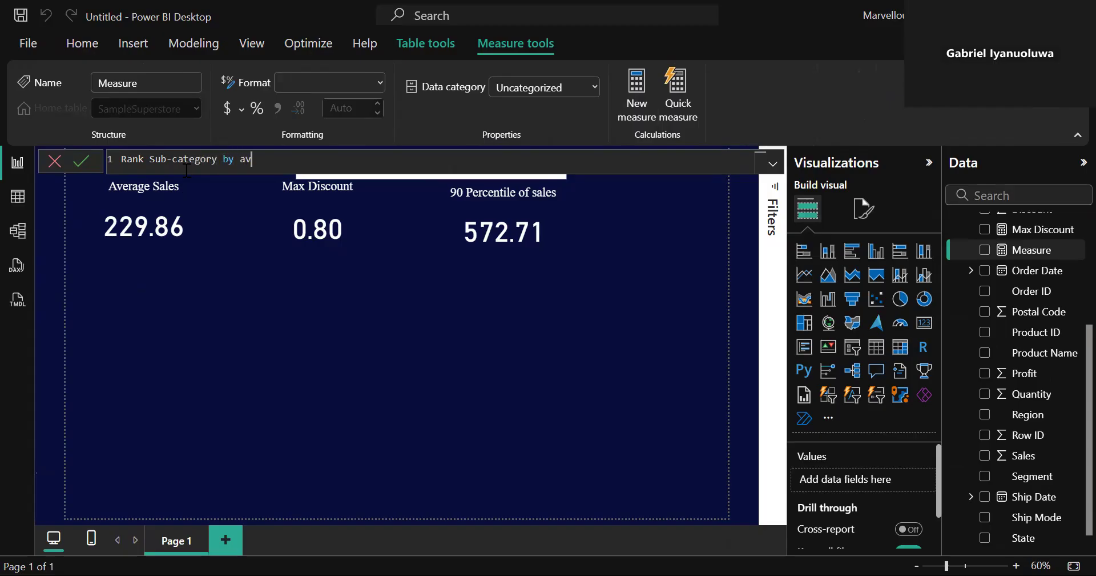
pyautogui.write('erage profit=')
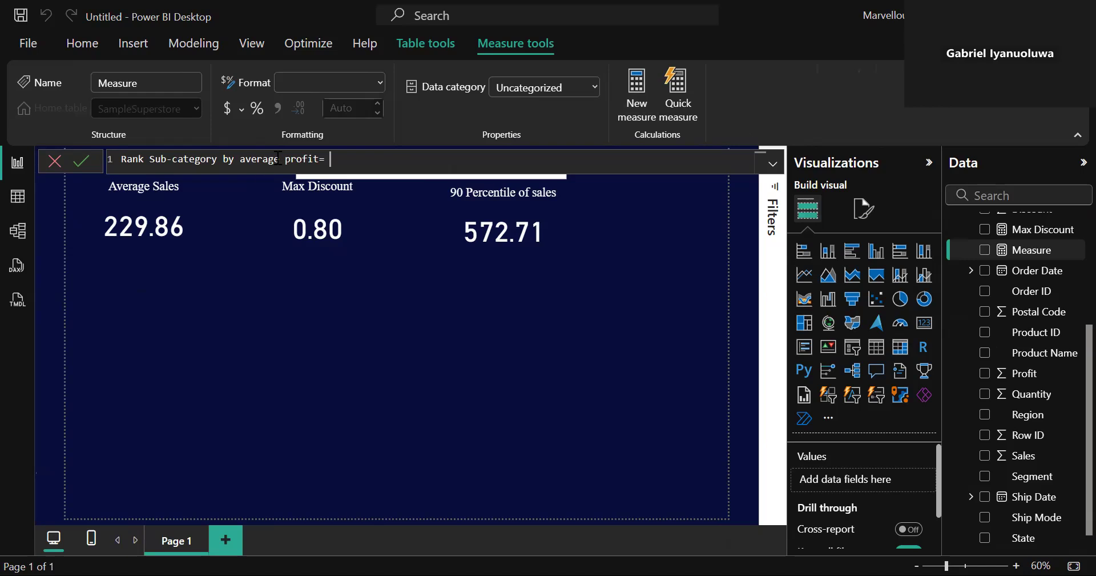
# - Shorten the word average to avg in the new measure's name
pyautogui.click(279, 158)
pyautogui.press('BackSpace')
pyautogui.press('BackSpace')
pyautogui.press('BackSpace')
pyautogui.press('BackSpace')
pyautogui.press('BackSpace')
pyautogui.write('g')
pyautogui.click(296, 158)
pyautogui.press('BackSpace')
pyautogui.write('t')
# - Start the measure's formula with RANKX over ALL(SampleSuperstore[Sub-Category]) and continue on a new line
pyautogui.click(313, 162)
pyautogui.write('ran')
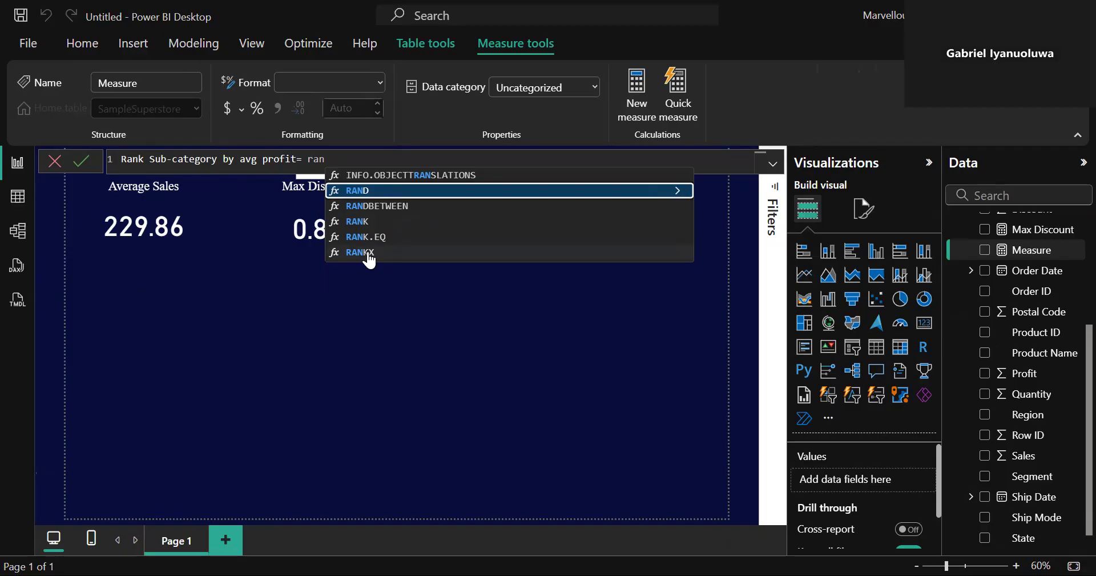
pyautogui.click(369, 253)
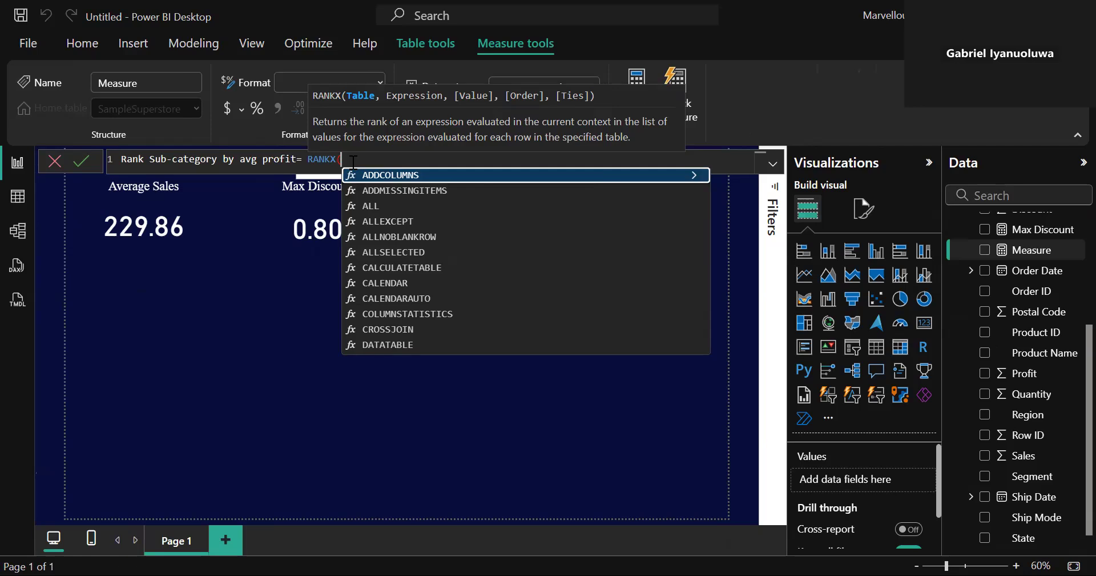
pyautogui.write('all')
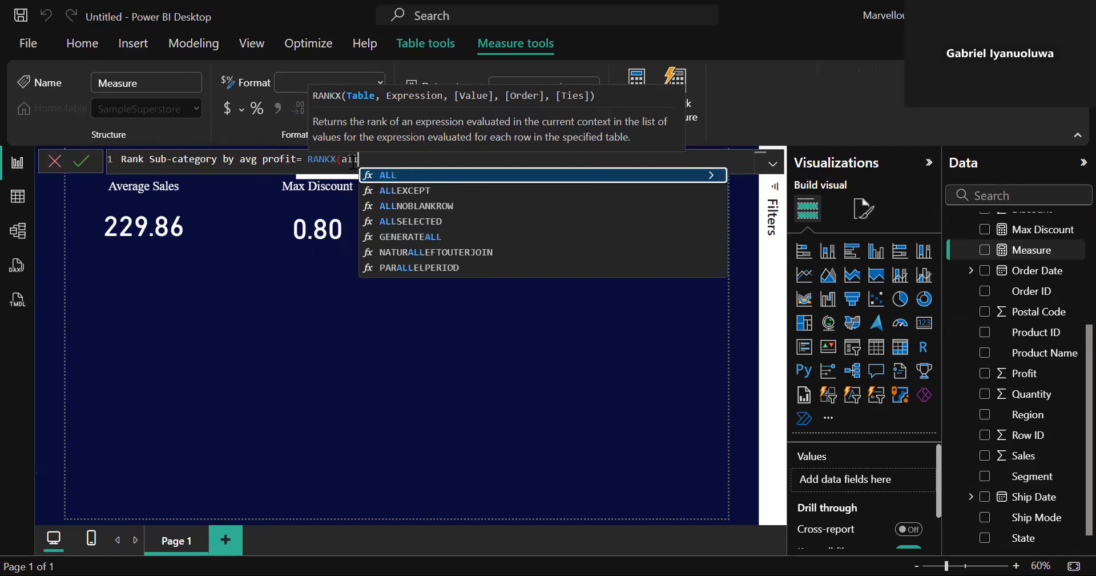
pyautogui.click(397, 177)
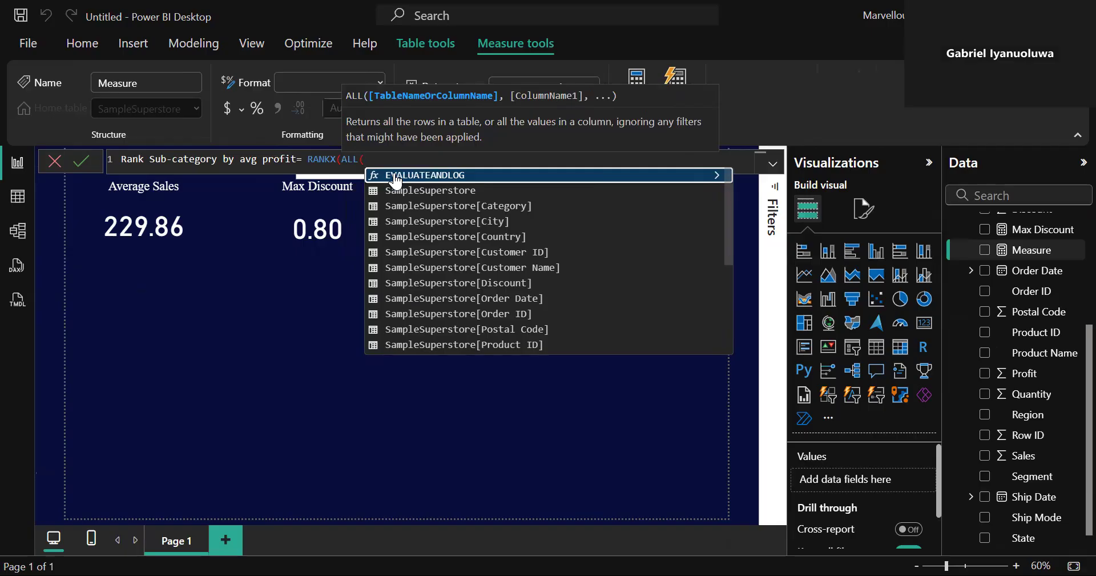
pyautogui.write('sub')
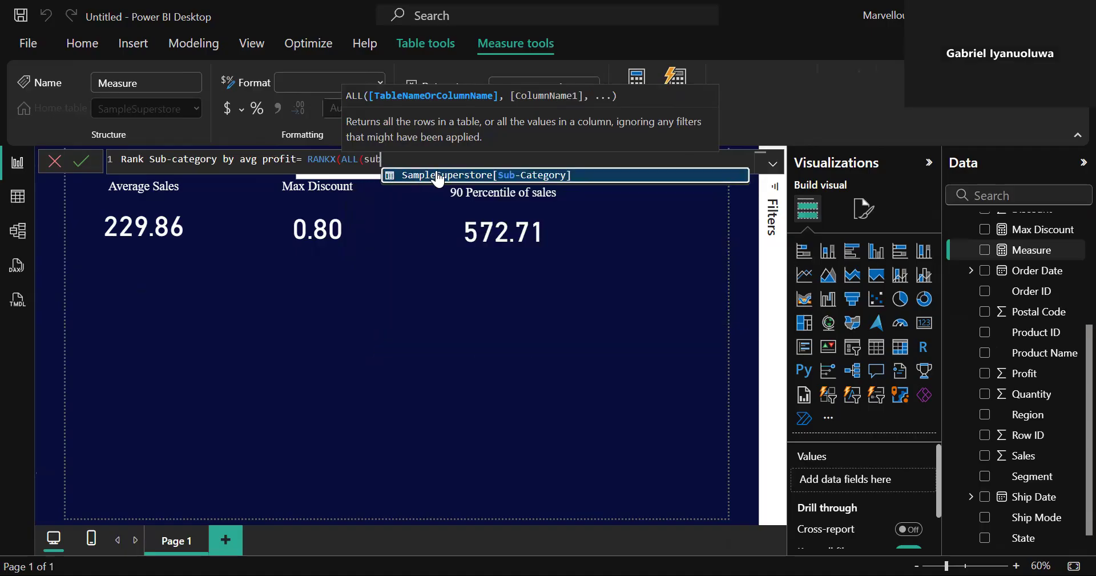
pyautogui.click(438, 176)
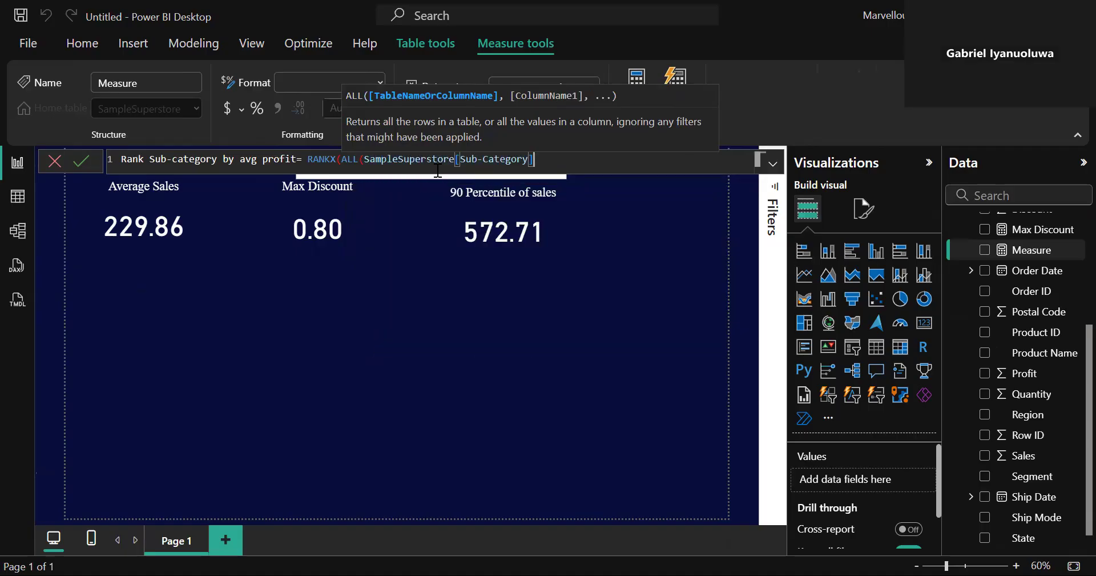
pyautogui.write('),')
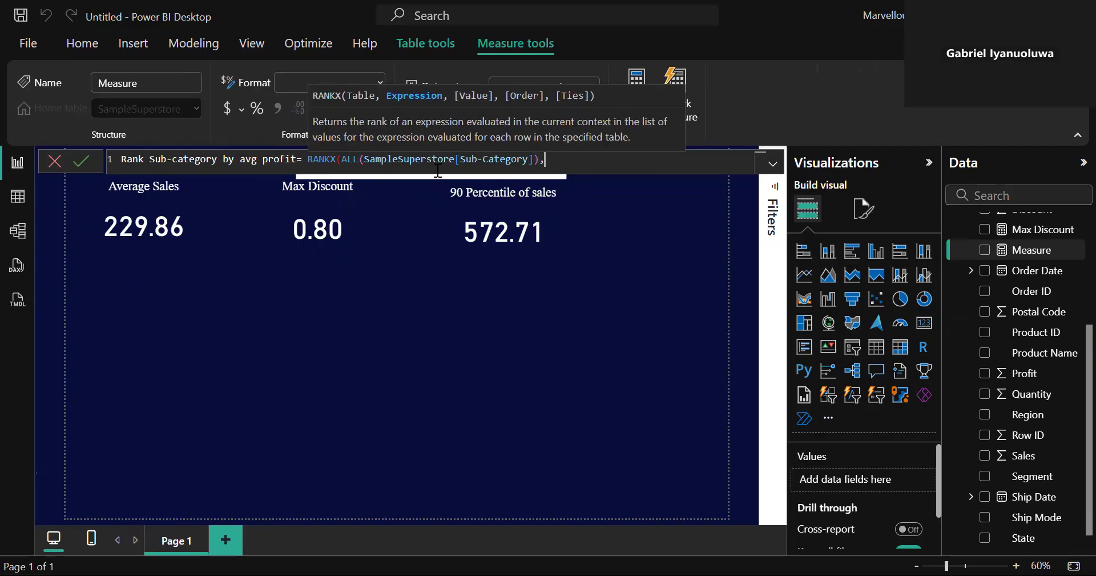
pyautogui.hotkey('shift', 'Return')
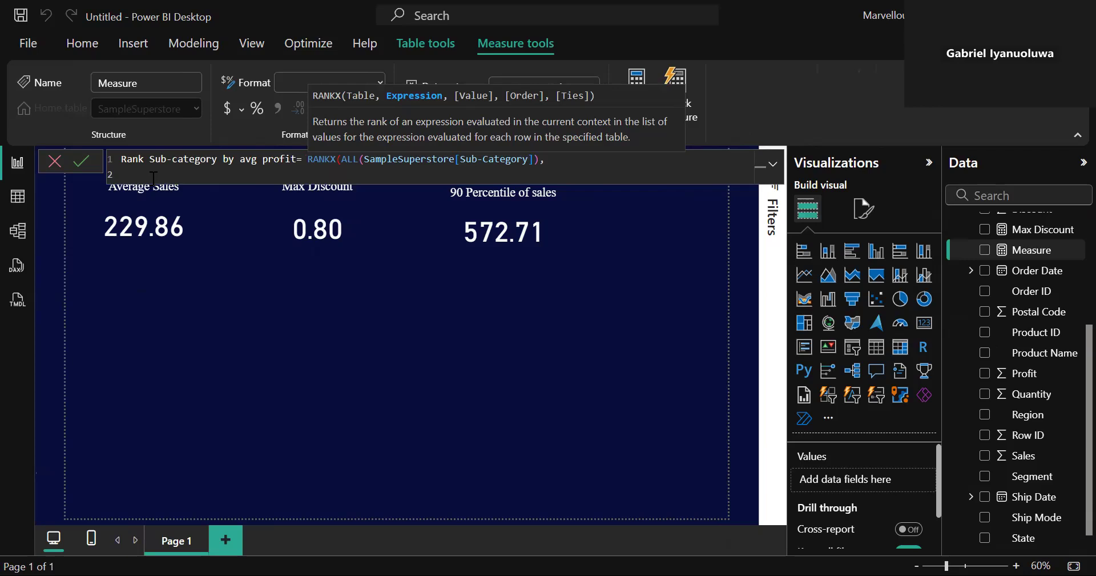
# - Add CALCULATE(AVERAGE(SampleSuperstore[Profit])) as the ranking expression, followed by a comma
pyautogui.write('cal')
pyautogui.press('Tab')
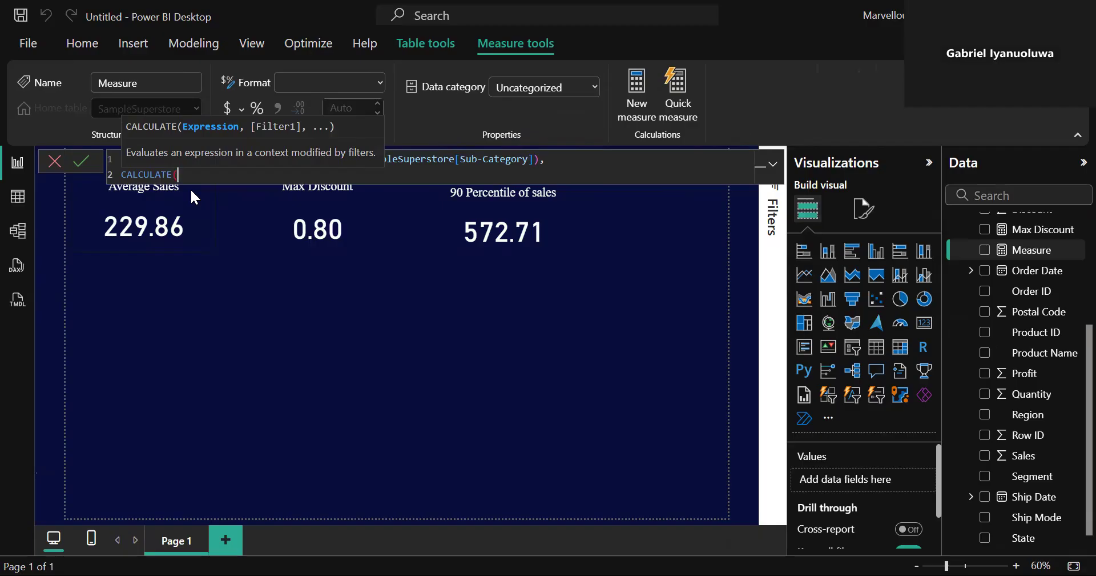
pyautogui.write('ave')
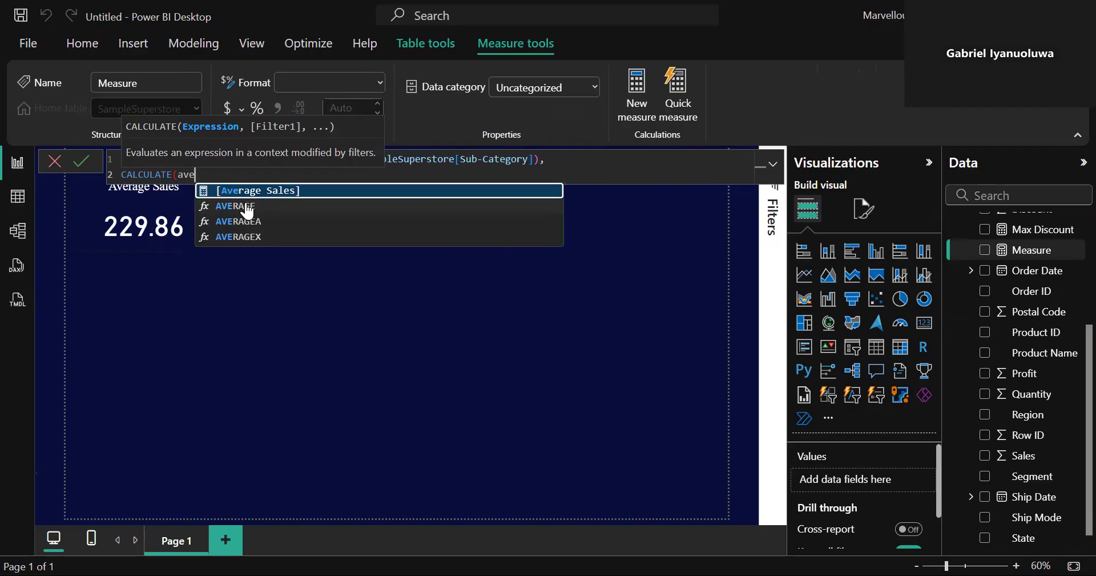
pyautogui.click(248, 212)
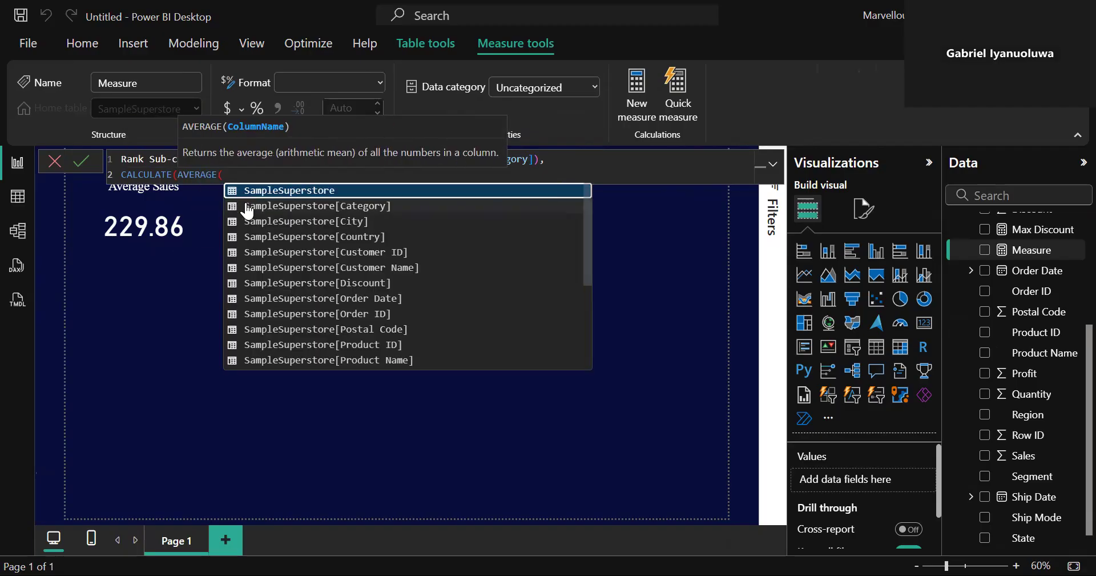
pyautogui.write('pro')
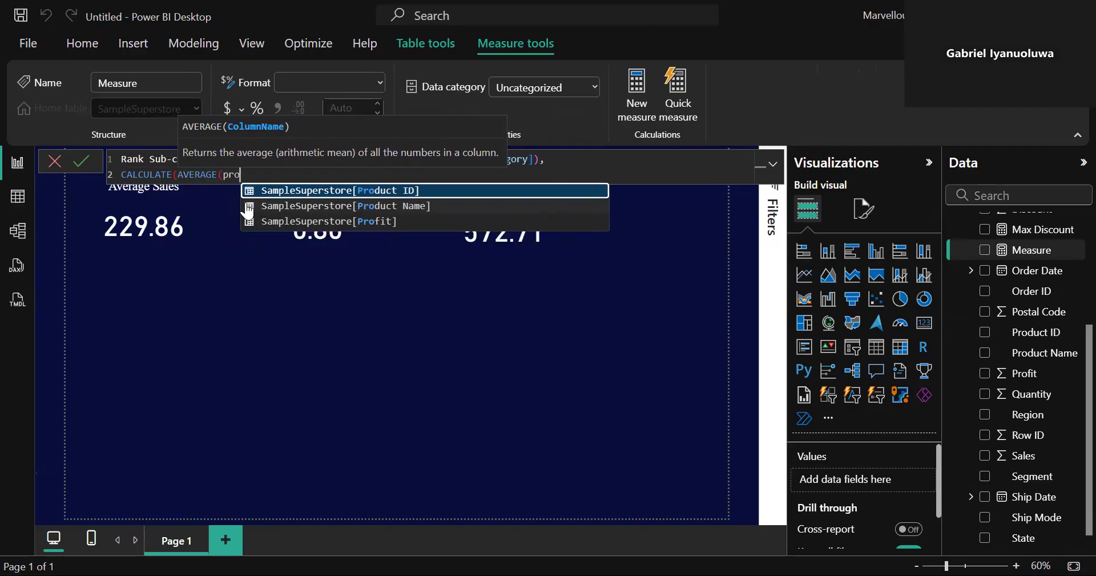
pyautogui.click(373, 221)
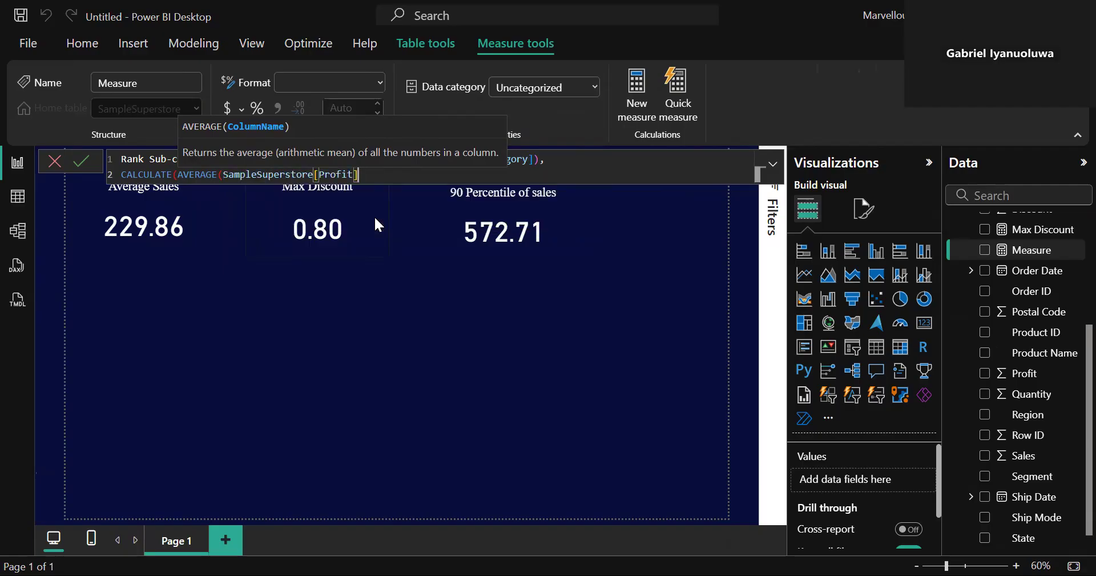
pyautogui.write(')')
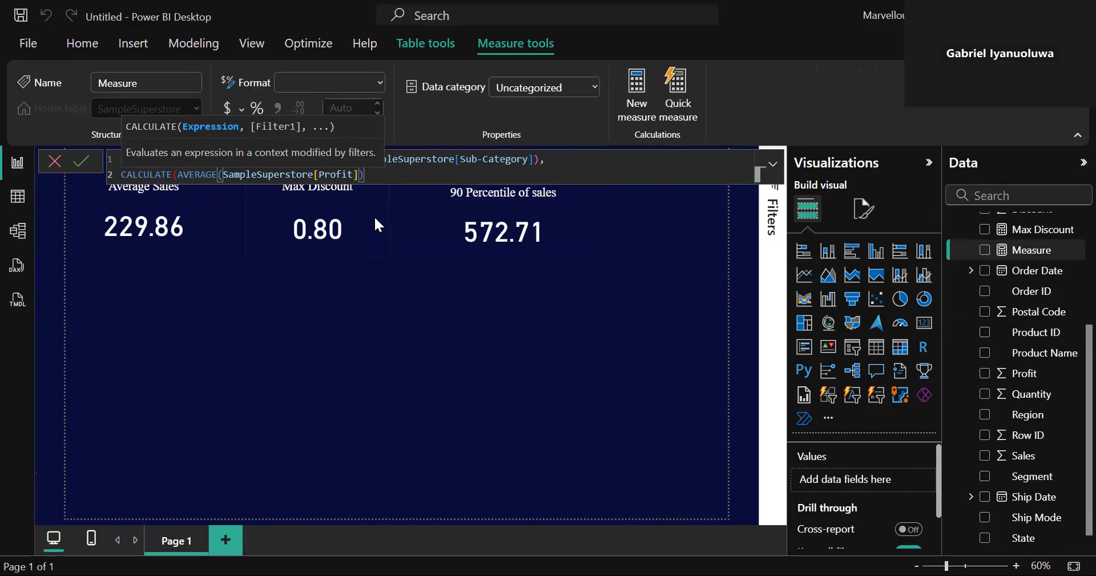
pyautogui.write('),')
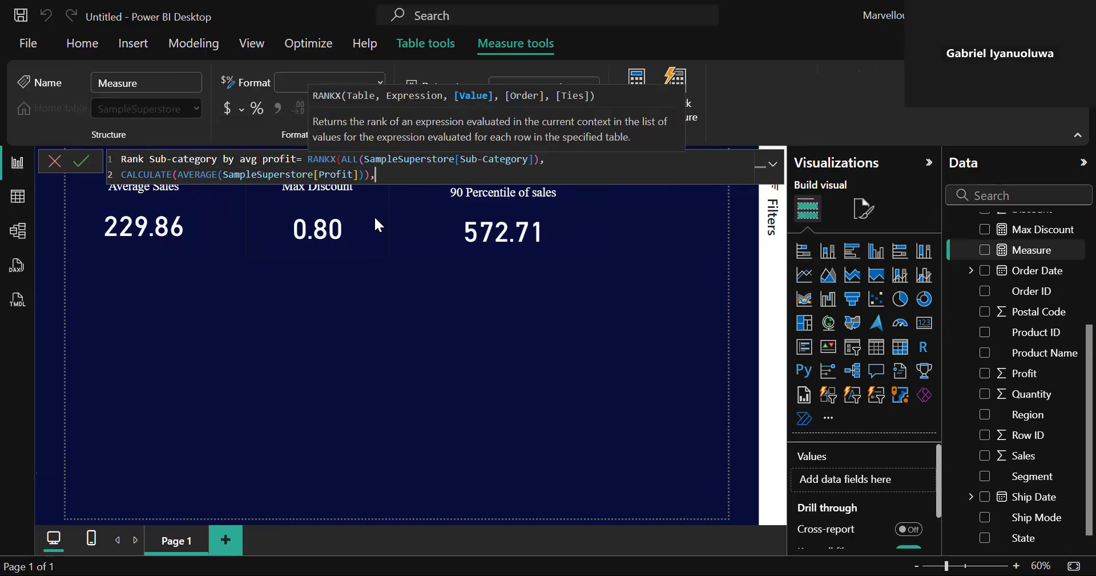
# - Leave the RANKX value argument empty, set the order to DESC, close the formula and commit the measure
pyautogui.write(' de')
pyautogui.press('BackSpace')
pyautogui.press('BackSpace')
pyautogui.press('BackSpace')
pyautogui.press('BackSpace')
pyautogui.press('BackSpace')
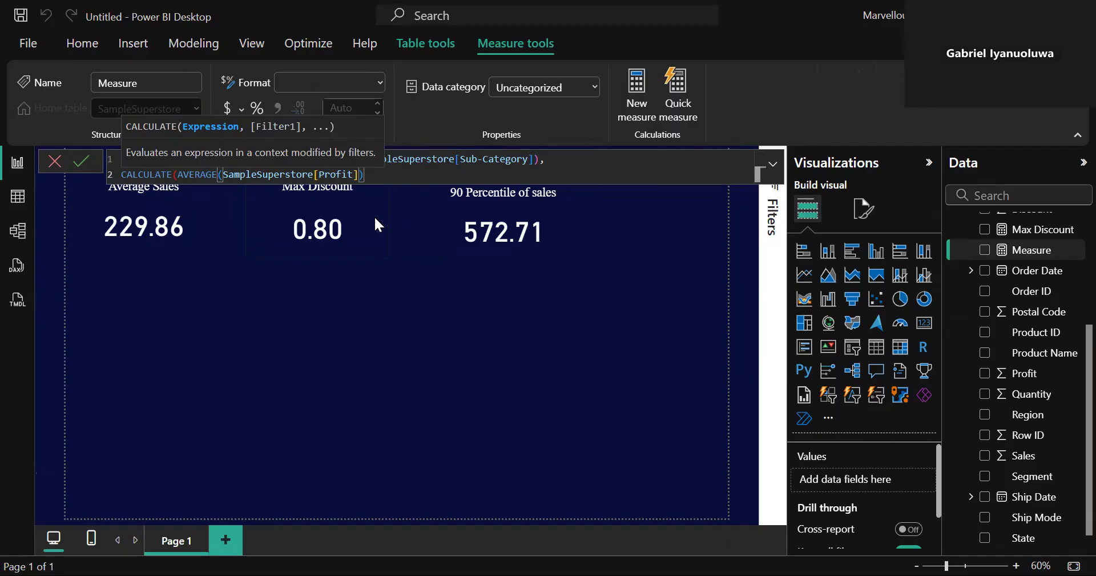
pyautogui.write(')')
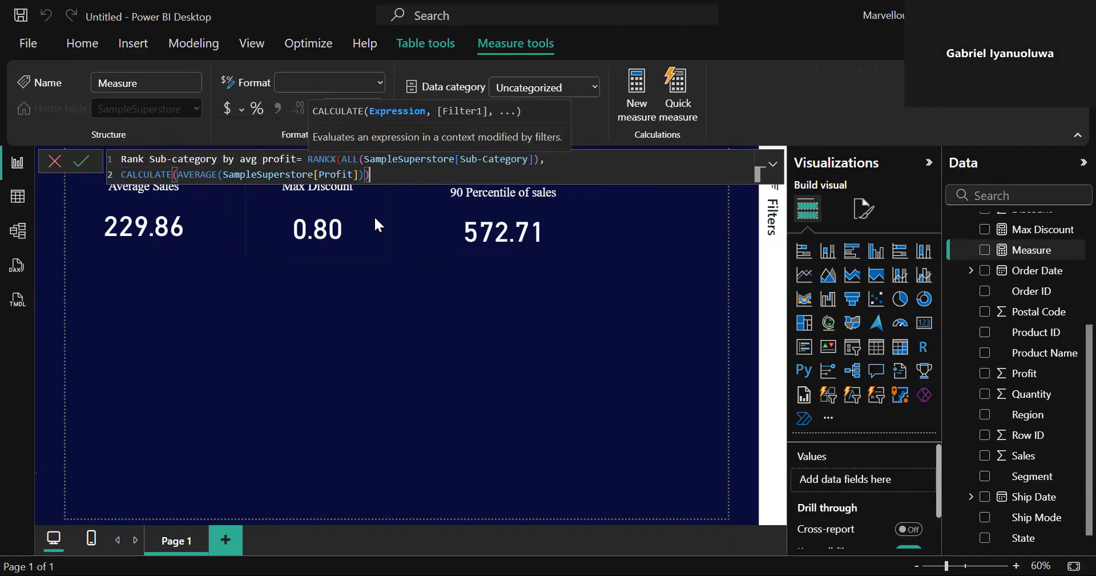
pyautogui.write(',,')
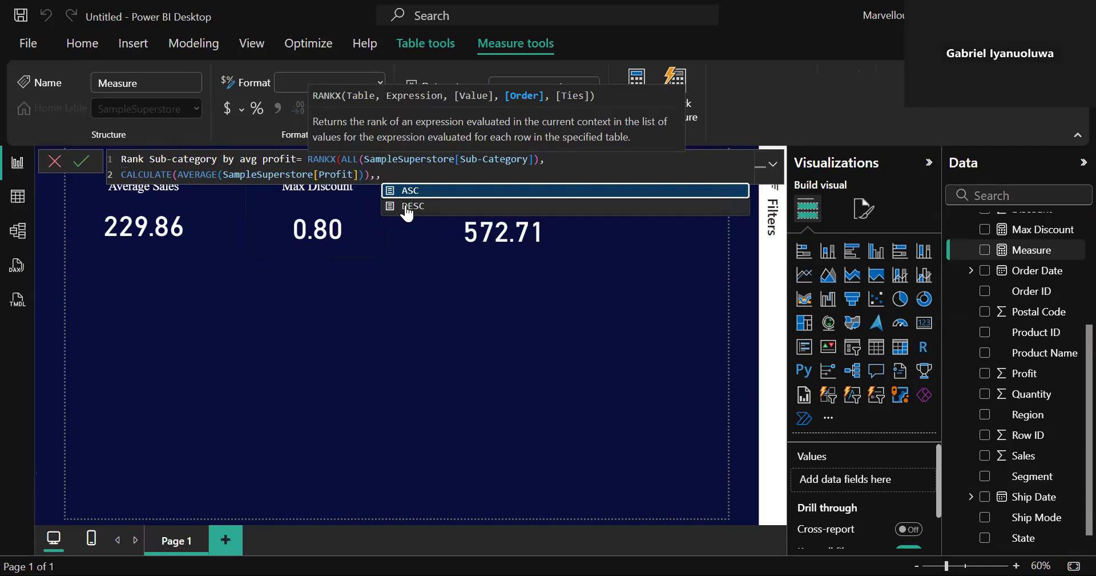
pyautogui.click(408, 209)
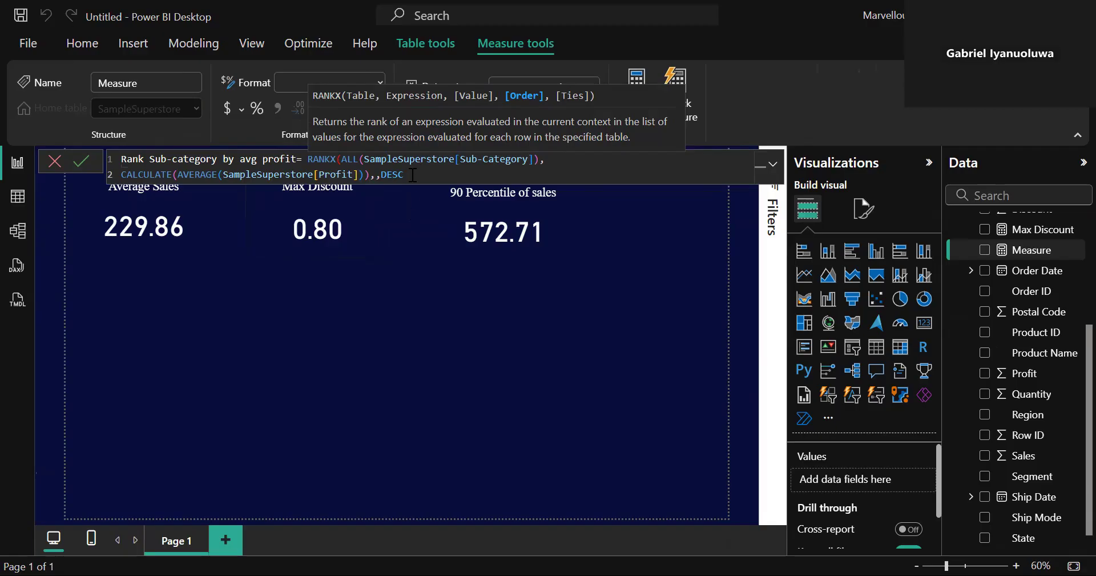
pyautogui.write(')')
pyautogui.press('Return')
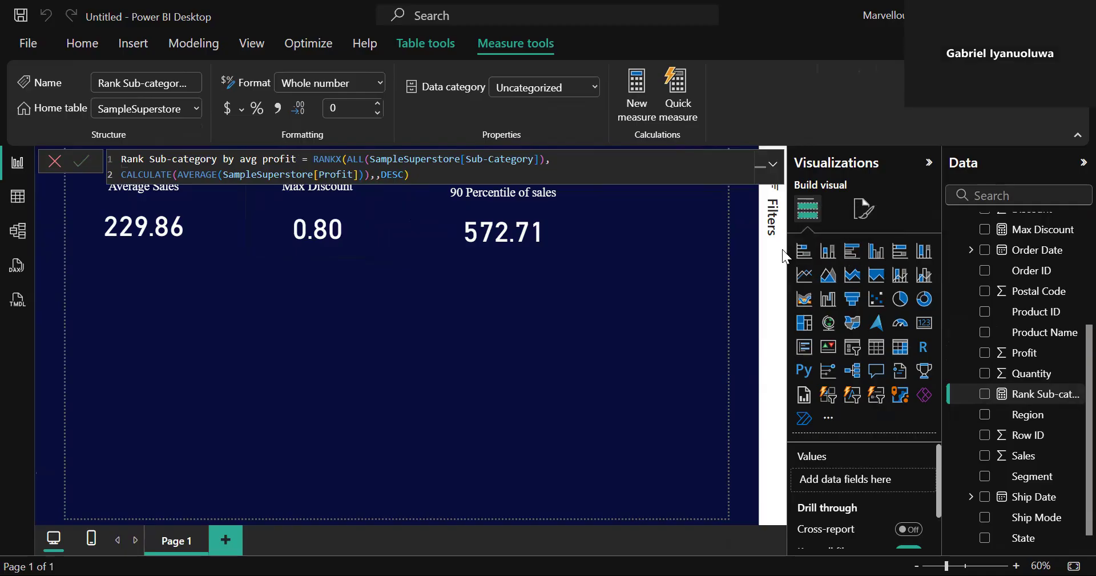
# - Add a stacked column chart below the Average Sales card, showing the Rank Sub-category by avg profit measure by Sub-Category
pyautogui.click(829, 251)
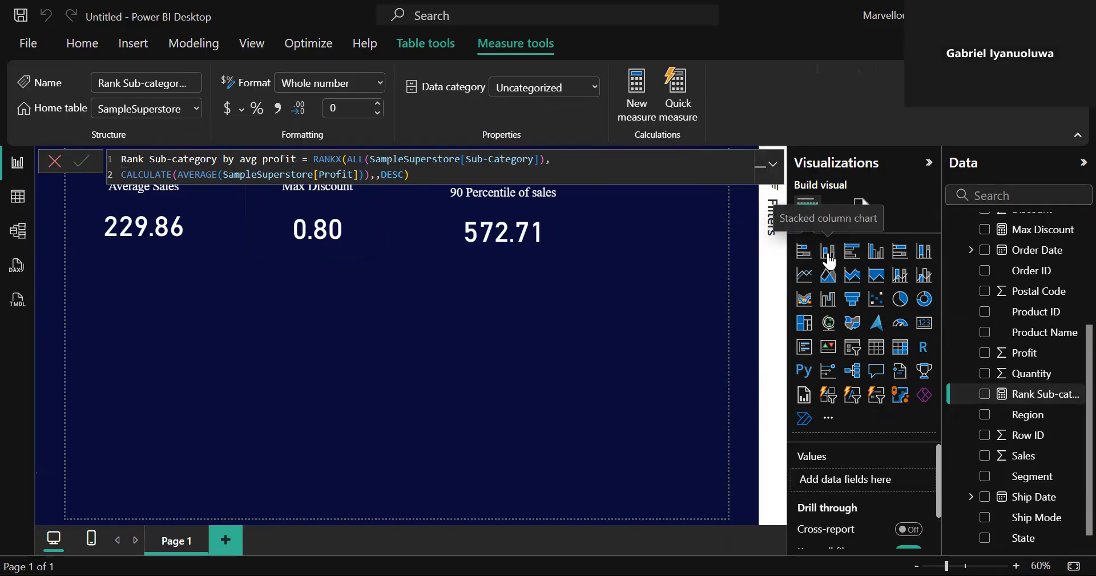
pyautogui.moveTo(212, 336); pyautogui.dragTo(237, 343)
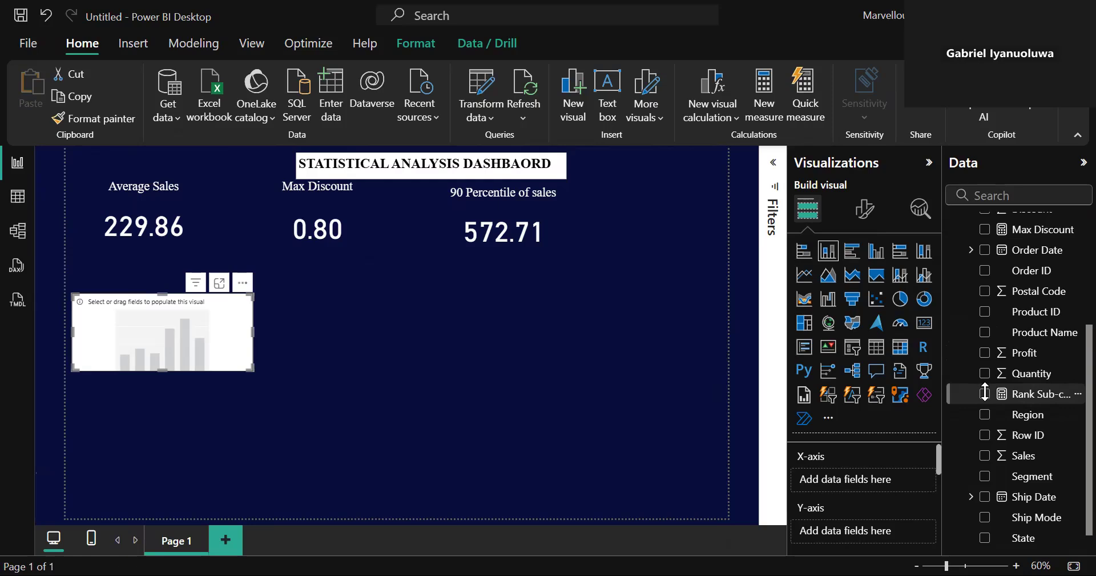
pyautogui.click(985, 394)
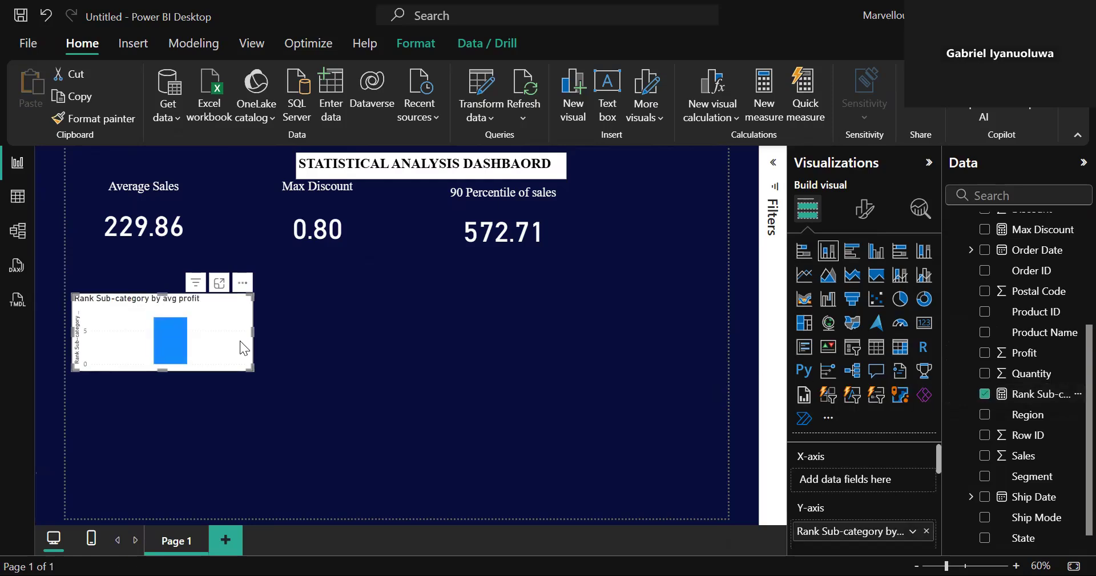
pyautogui.moveTo(281, 331); pyautogui.dragTo(282, 332)
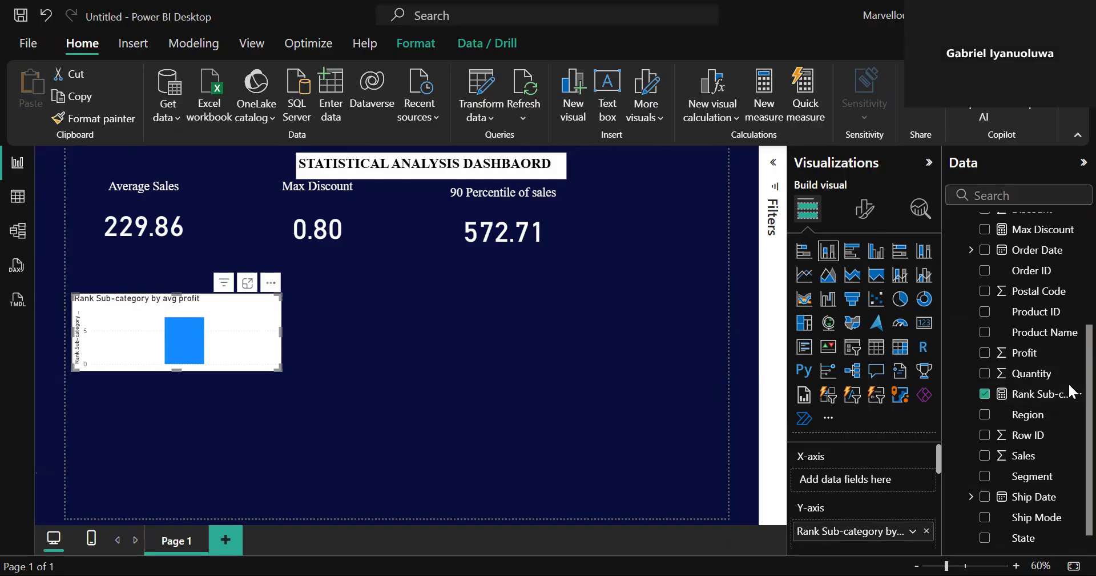
pyautogui.scroll(3, 1073, 382)
pyautogui.scroll(-5, 1068, 343)
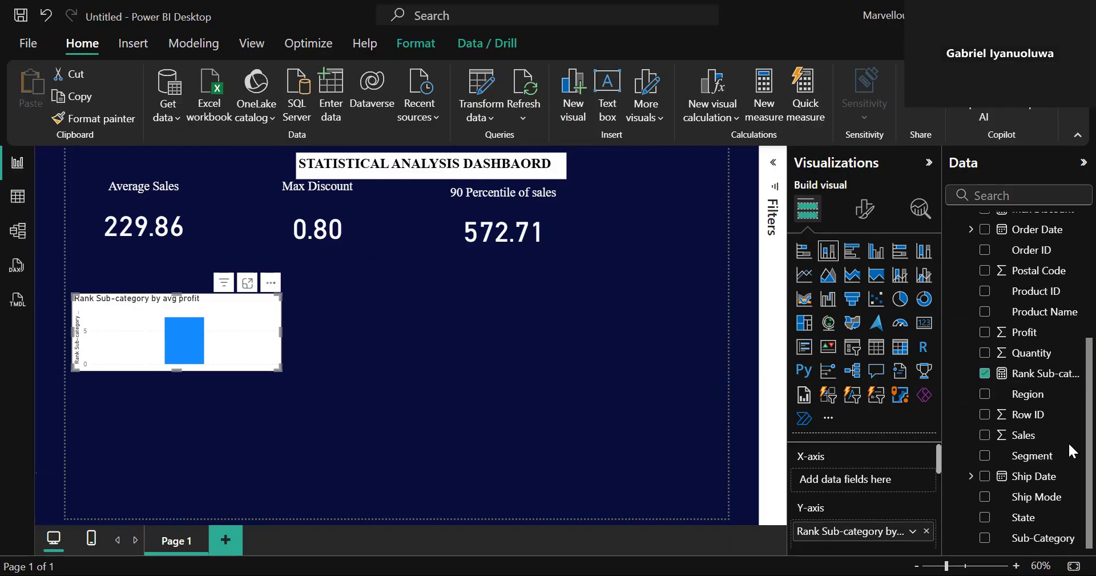
pyautogui.click(983, 538)
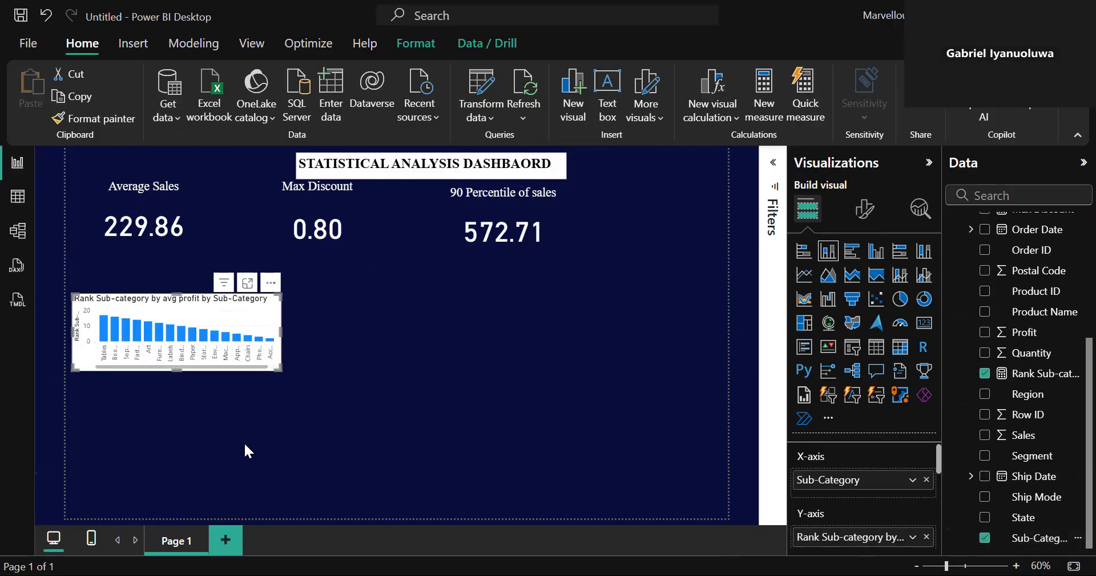
# - Make the column chart wider and taller so every sub-category fits, and shift it slightly right and up
pyautogui.moveTo(281, 324); pyautogui.dragTo(364, 340)
pyautogui.moveTo(220, 370); pyautogui.dragTo(209, 432)
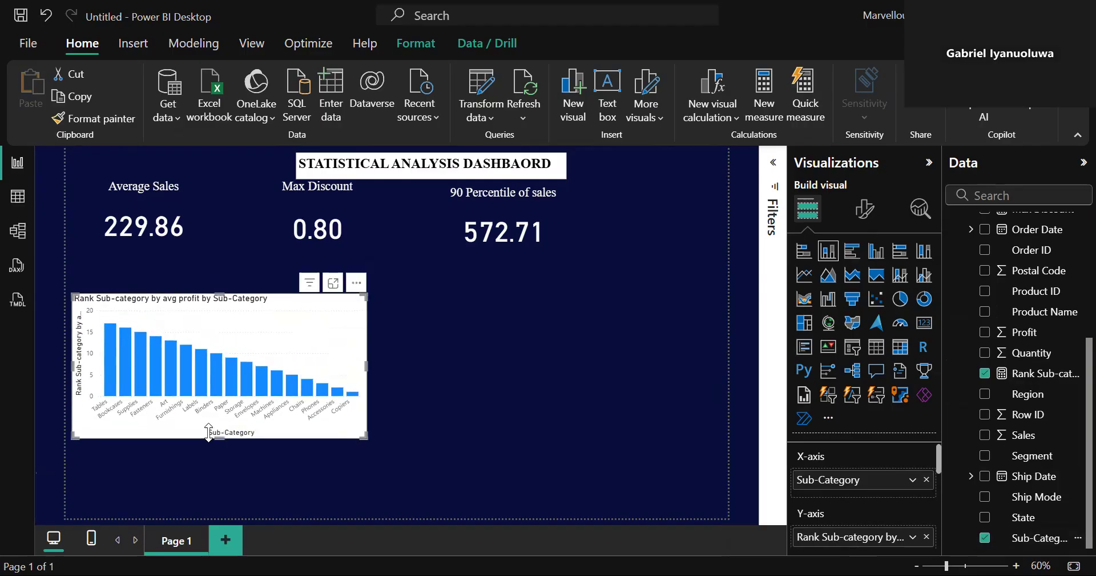
pyautogui.moveTo(287, 315); pyautogui.dragTo(293, 310)
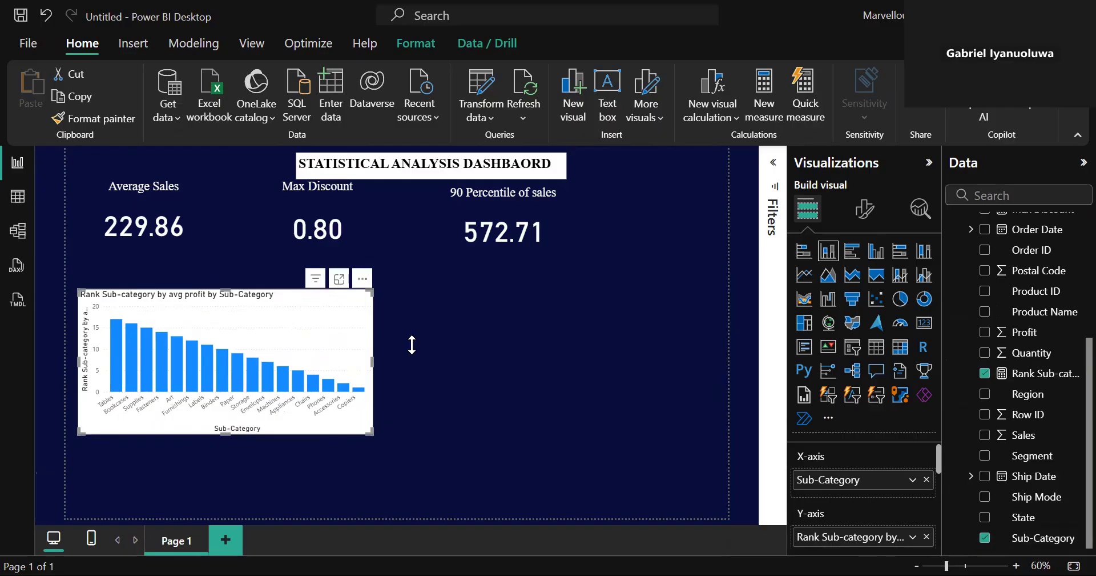
# - Set the column chart's title font to Times New Roman
pyautogui.click(867, 210)
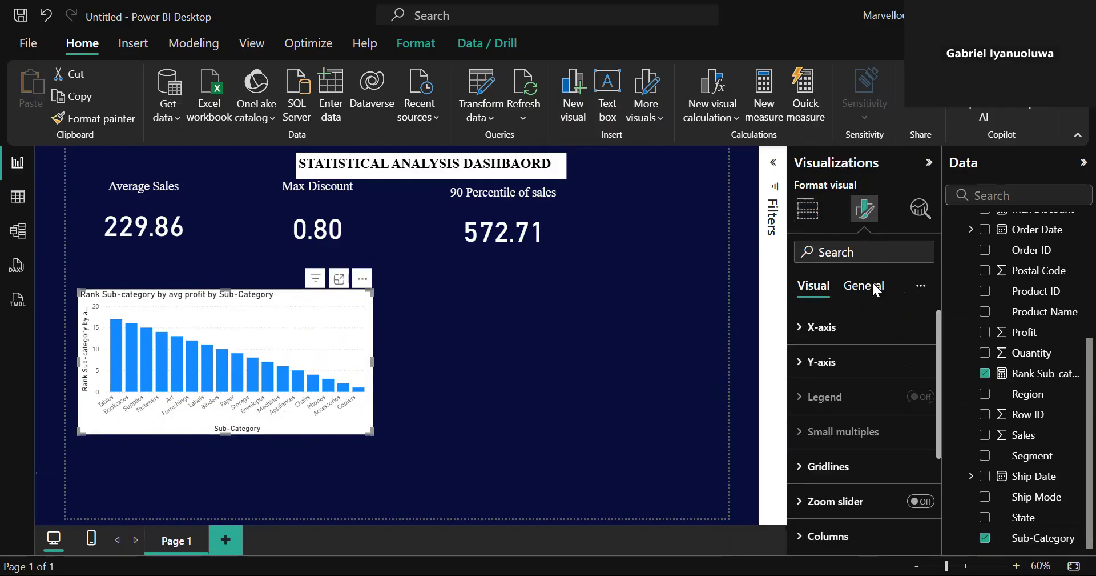
pyautogui.click(849, 299)
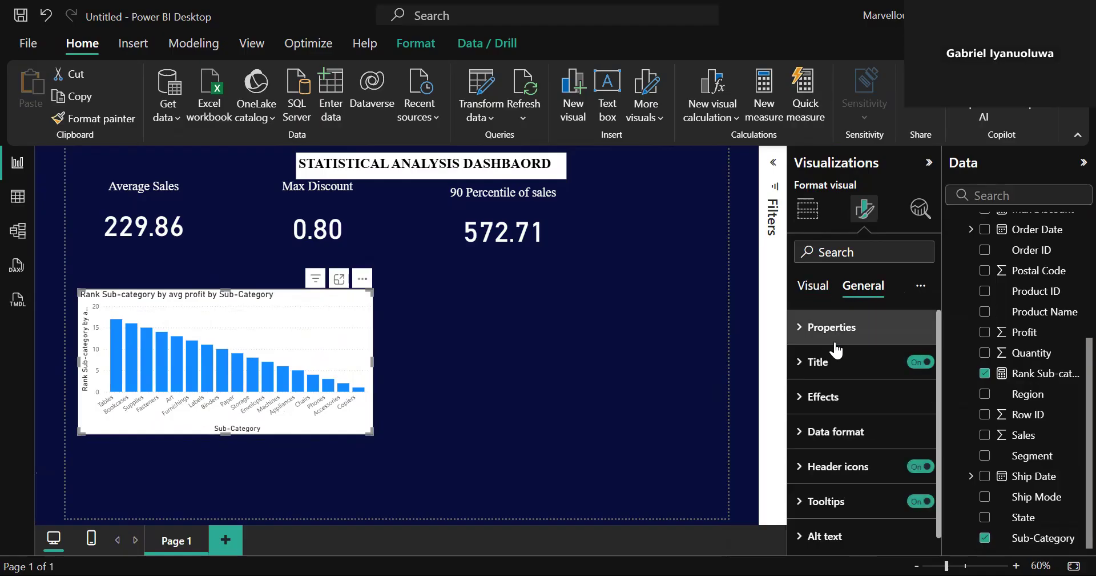
pyautogui.click(802, 365)
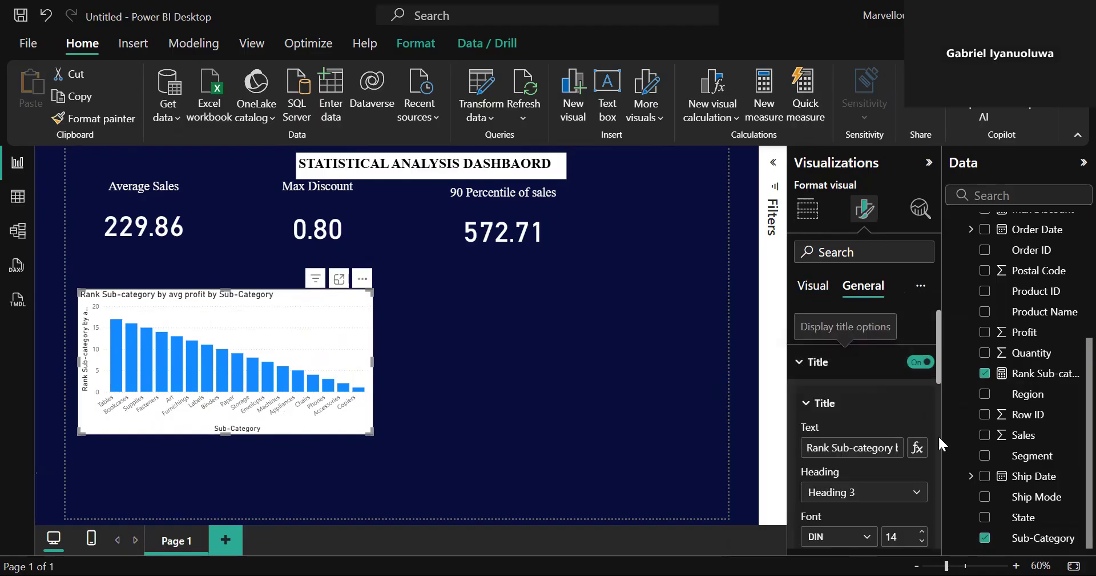
pyautogui.moveTo(938, 374); pyautogui.dragTo(927, 412)
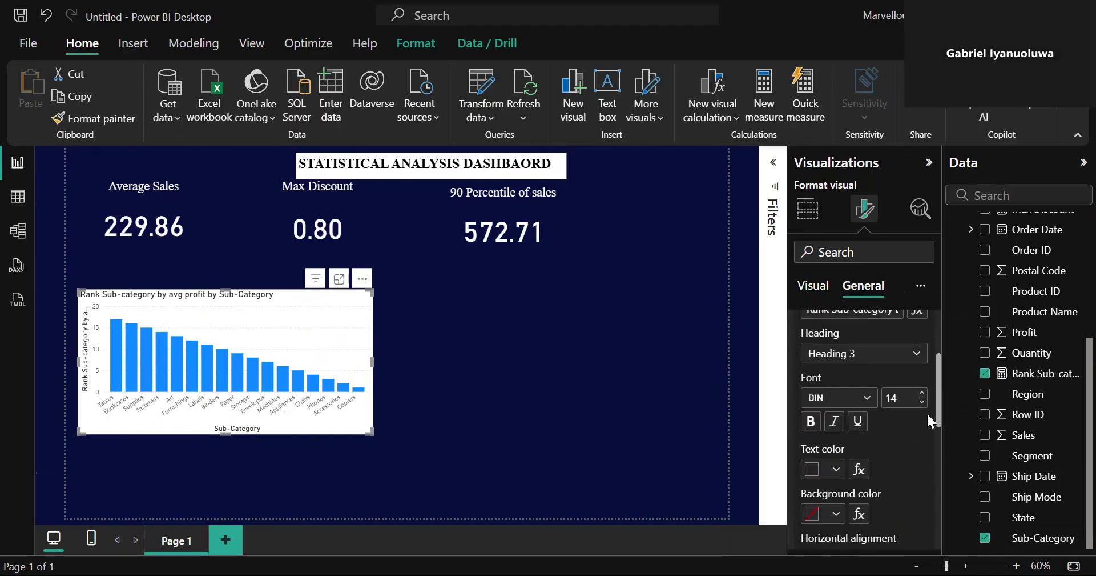
pyautogui.click(866, 397)
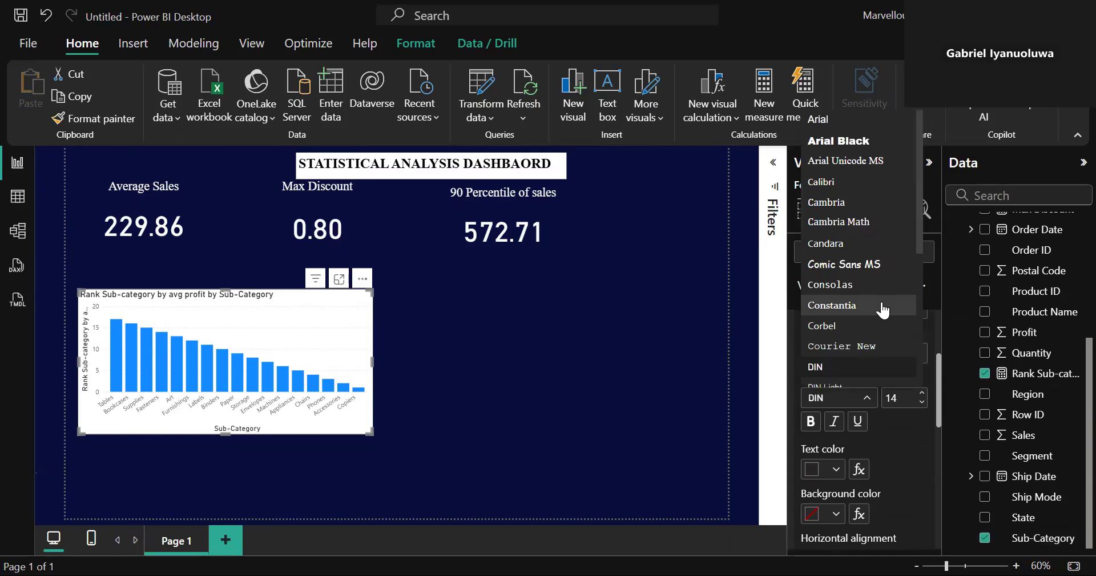
pyautogui.moveTo(919, 235); pyautogui.dragTo(915, 365)
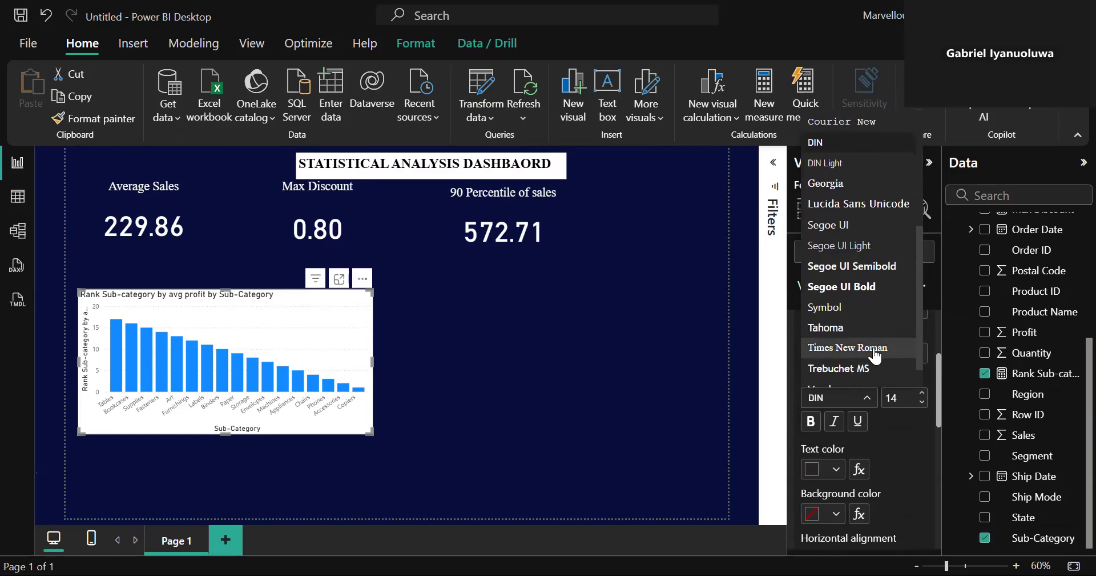
pyautogui.click(857, 348)
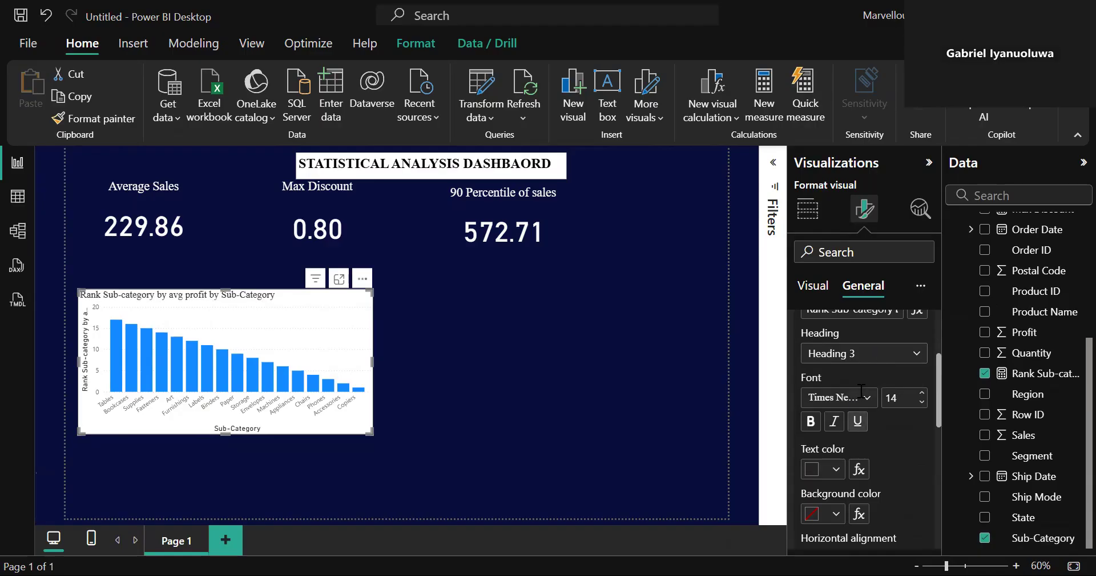
# - Center the column chart's title horizontally and make it bold
pyautogui.moveTo(938, 366); pyautogui.dragTo(938, 388)
pyautogui.click(842, 485)
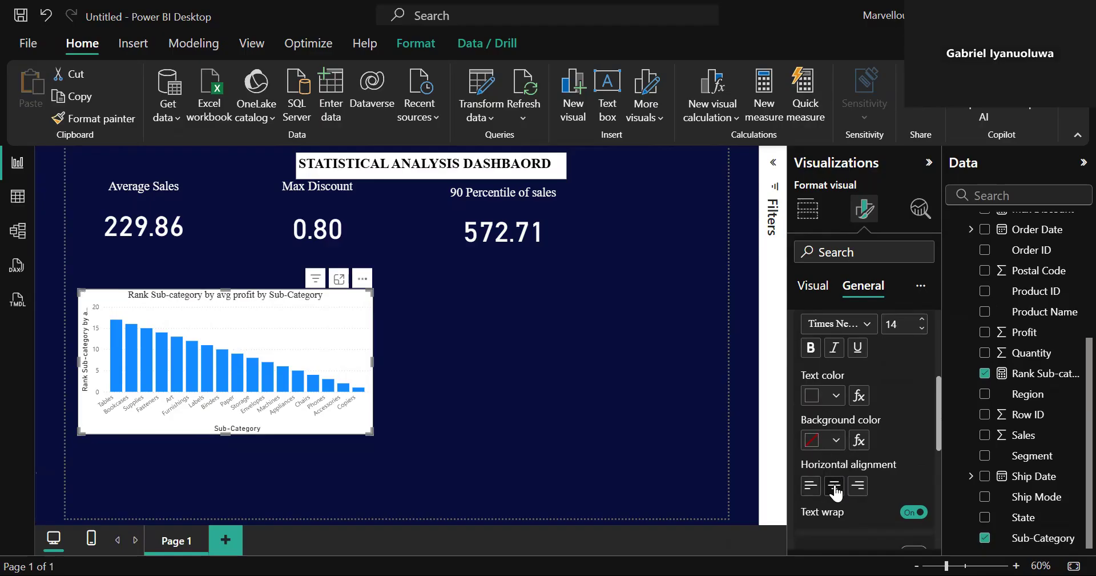
pyautogui.click(812, 347)
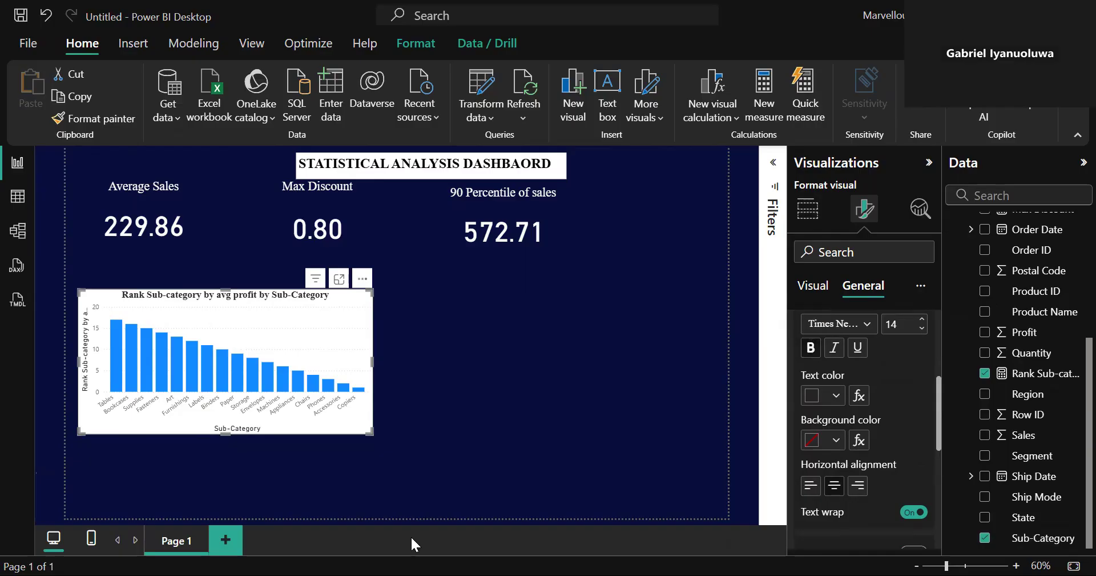
# - Change the fill color of all columns in the ranking chart to black
pyautogui.click(814, 292)
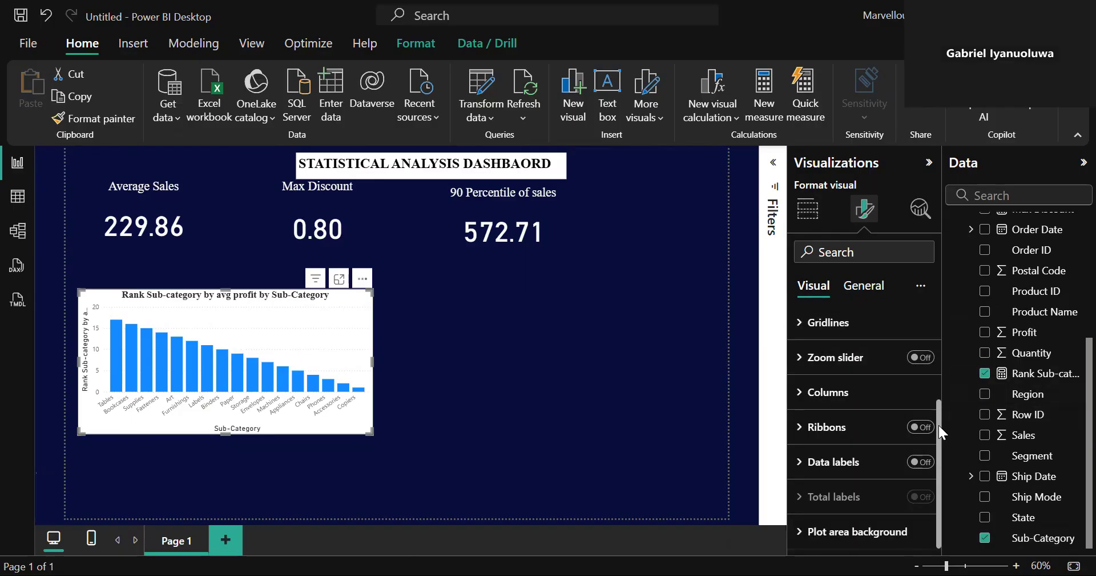
pyautogui.click(800, 398)
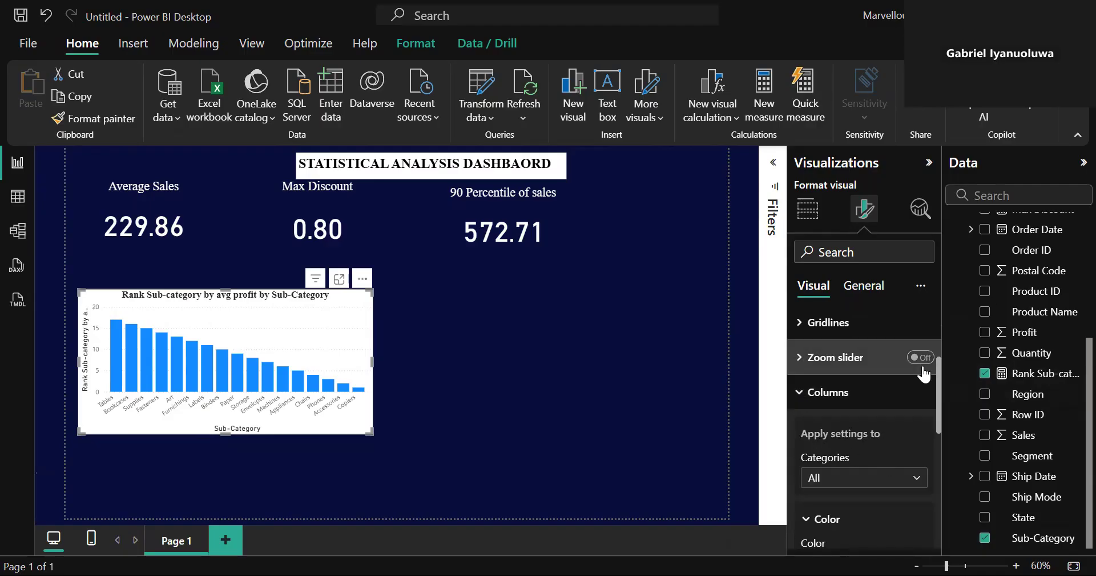
pyautogui.scroll(-2, 939, 387)
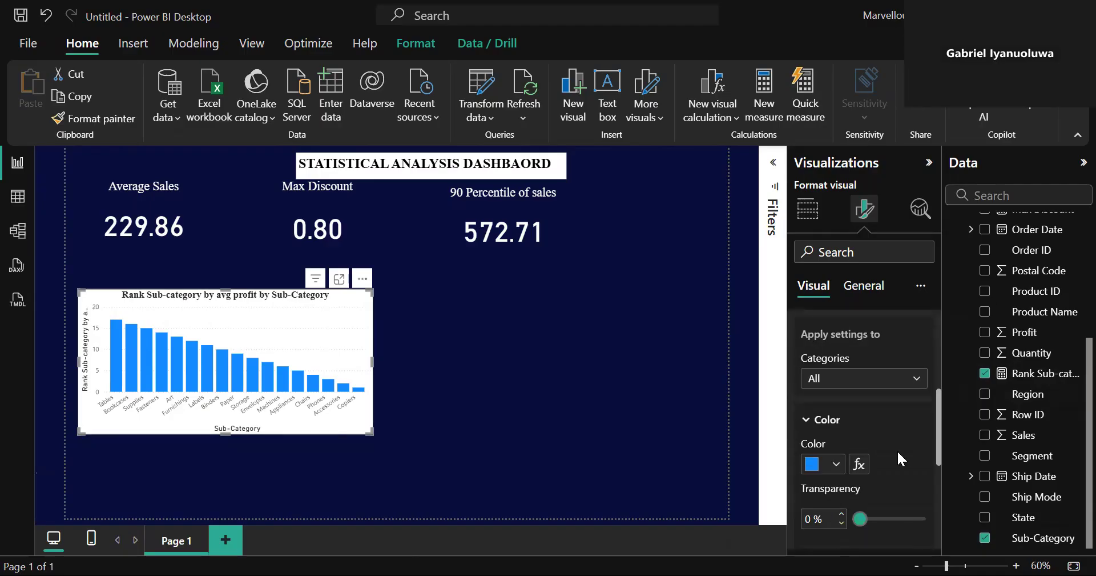
pyautogui.click(843, 465)
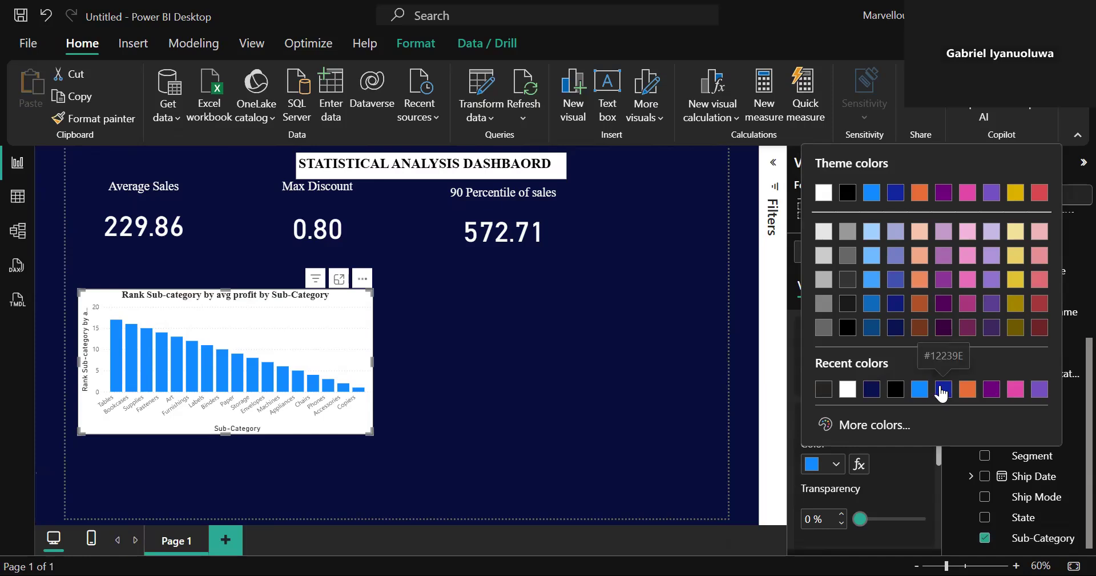
pyautogui.click(896, 389)
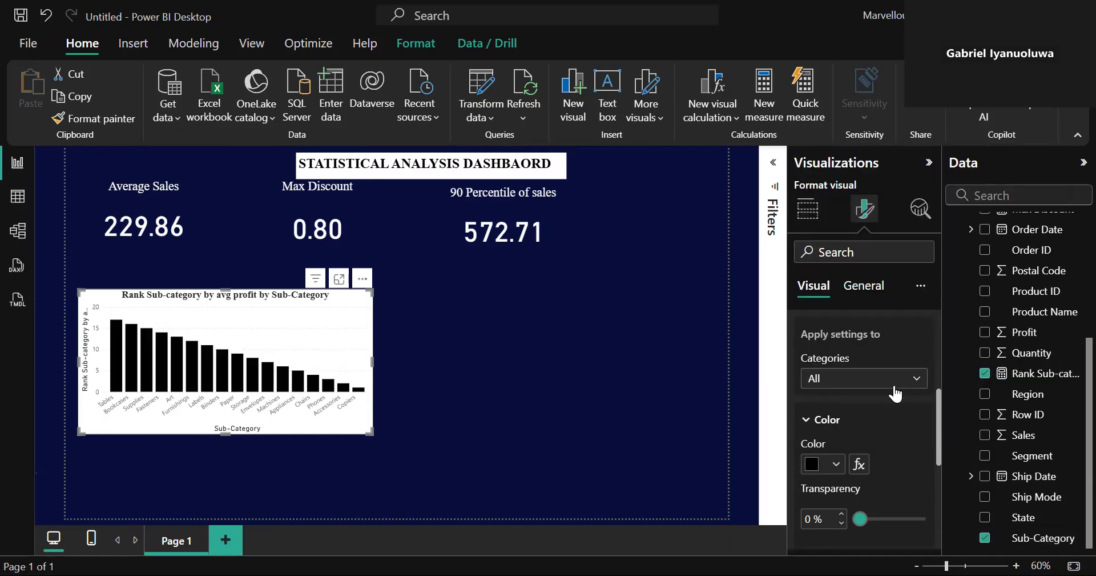
# - Move the column chart slightly up and to the left, and extend its lower edge to make it taller
pyautogui.moveTo(322, 314); pyautogui.dragTo(322, 303)
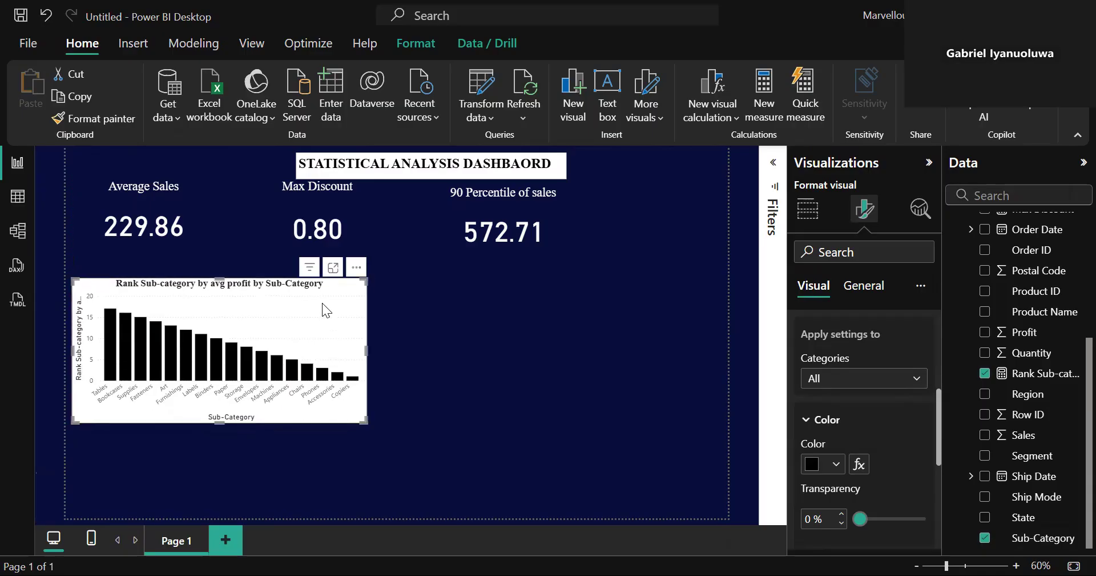
pyautogui.moveTo(212, 423); pyautogui.dragTo(210, 451)
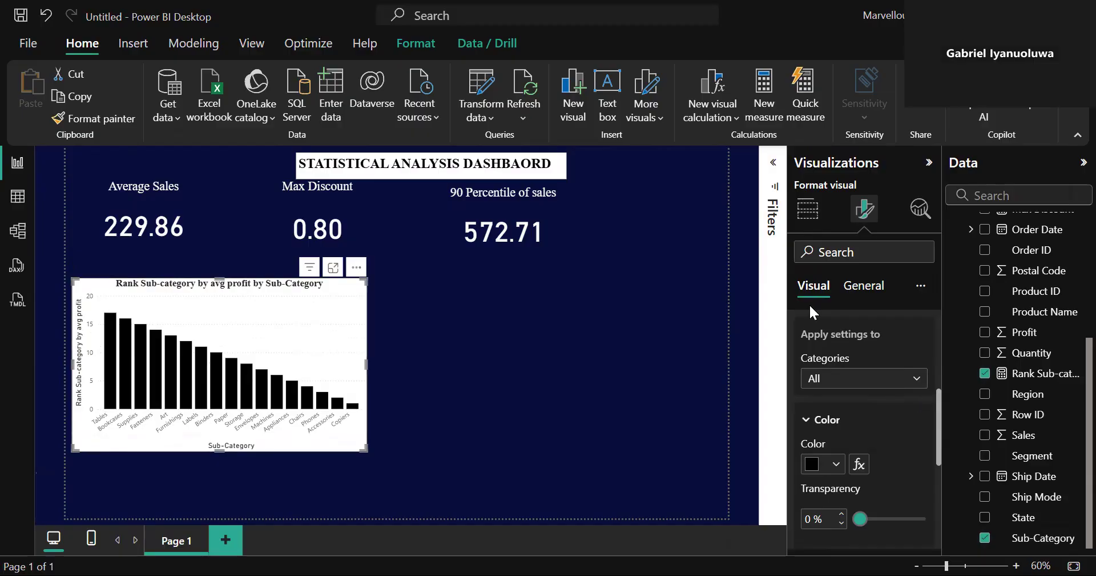
# - Turn on data labels for the column chart
pyautogui.moveTo(936, 420); pyautogui.dragTo(934, 467)
pyautogui.moveTo(937, 482); pyautogui.dragTo(935, 502)
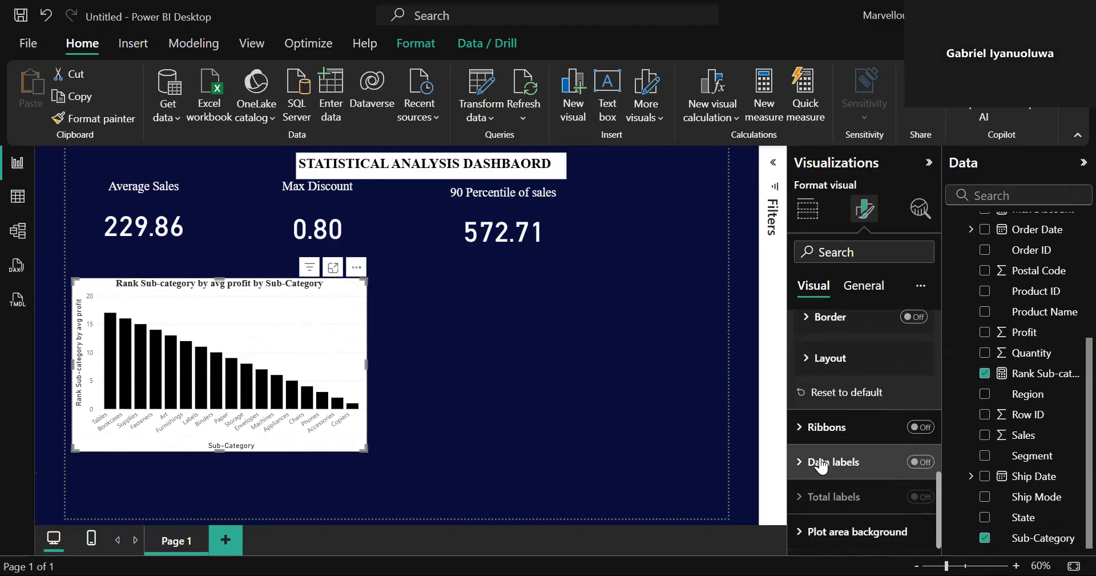
pyautogui.click(930, 465)
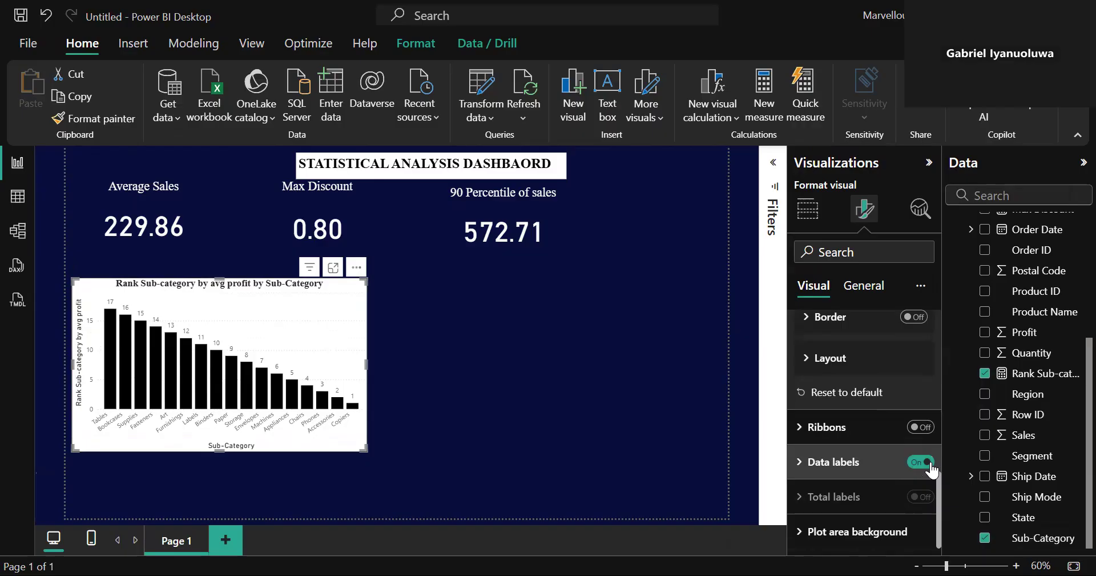
# - Set the font size of the column chart's data label values to 14
pyautogui.click(797, 463)
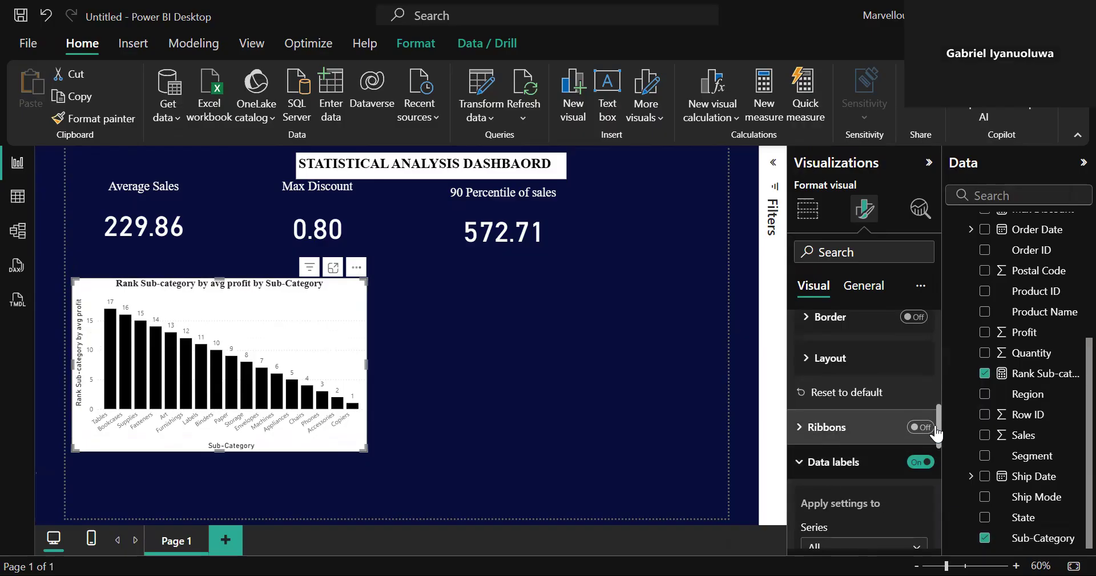
pyautogui.moveTo(937, 434); pyautogui.dragTo(938, 497)
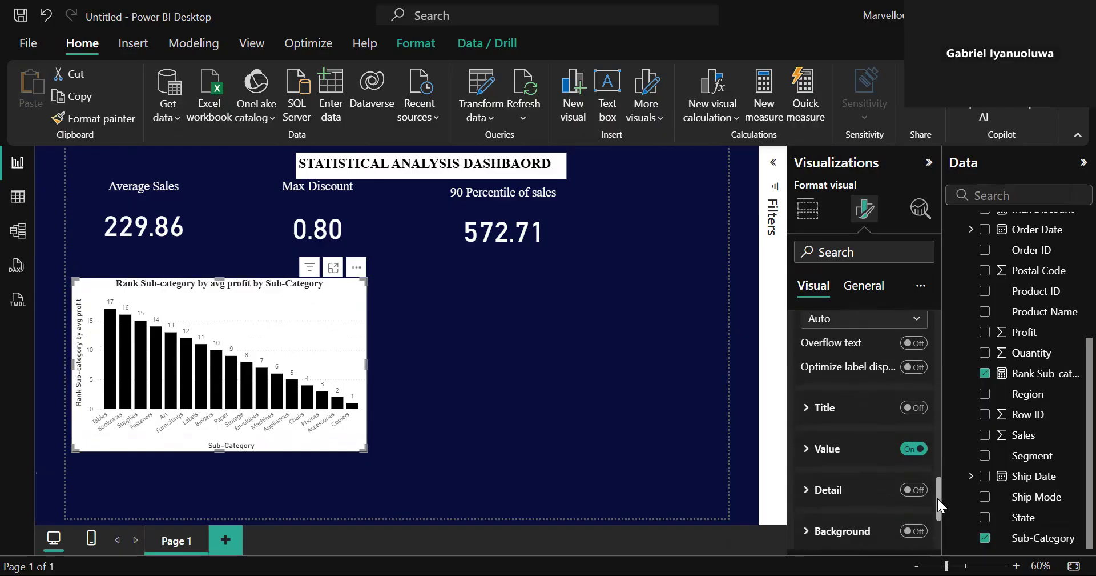
pyautogui.click(805, 446)
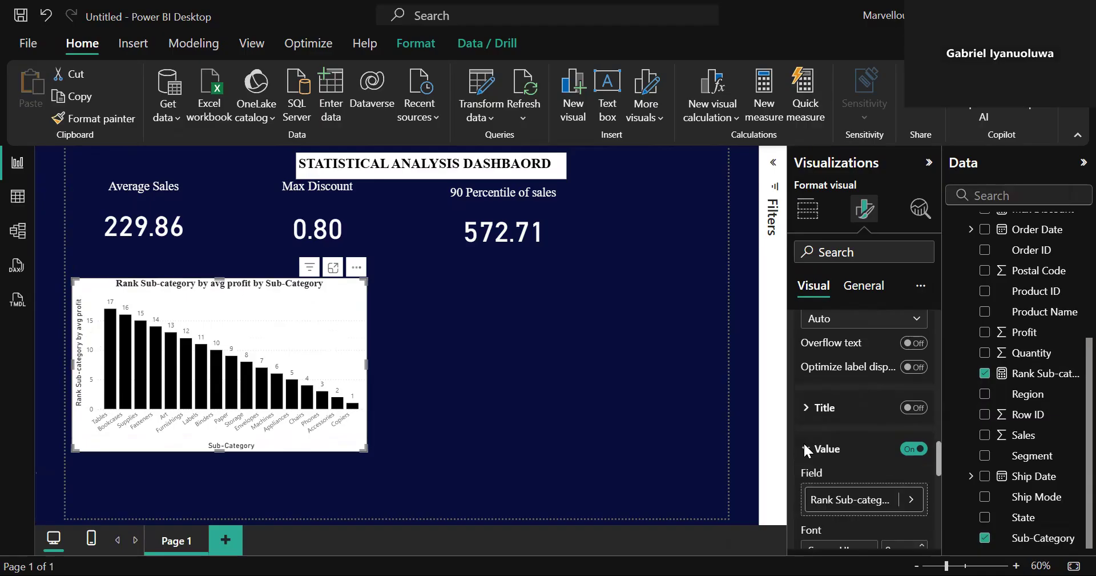
pyautogui.moveTo(939, 451); pyautogui.dragTo(937, 468)
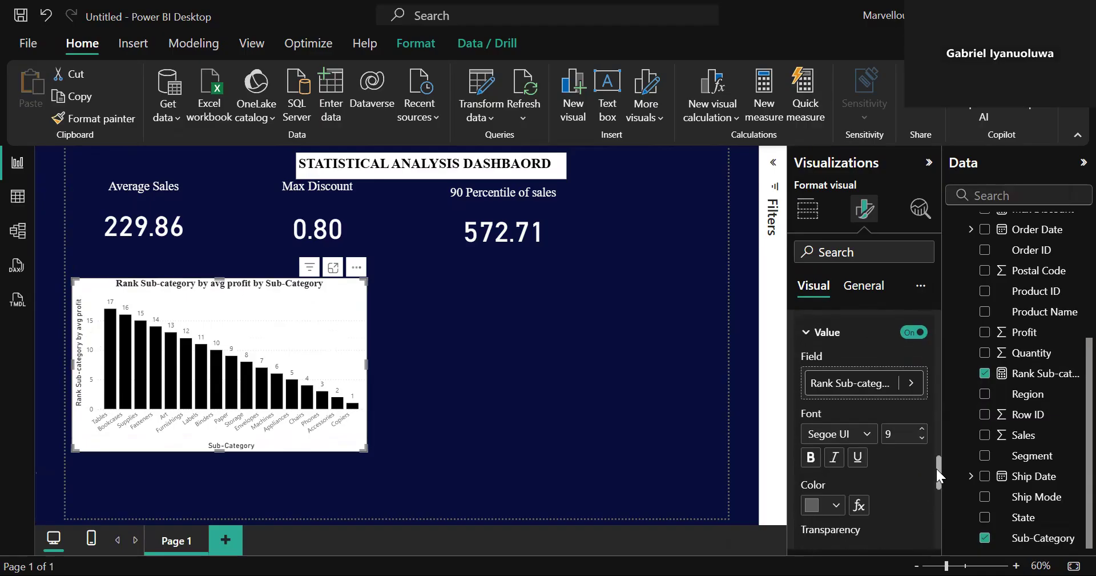
pyautogui.click(921, 424)
pyautogui.click(922, 424)
pyautogui.click(921, 424)
pyautogui.click(922, 424)
pyautogui.click(922, 424)
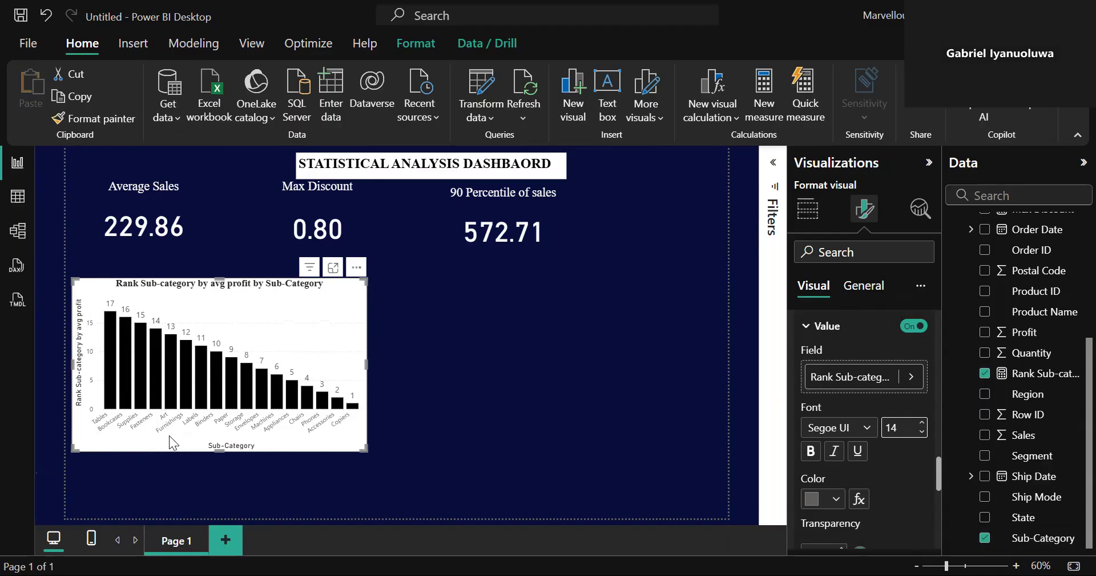
pyautogui.click(806, 325)
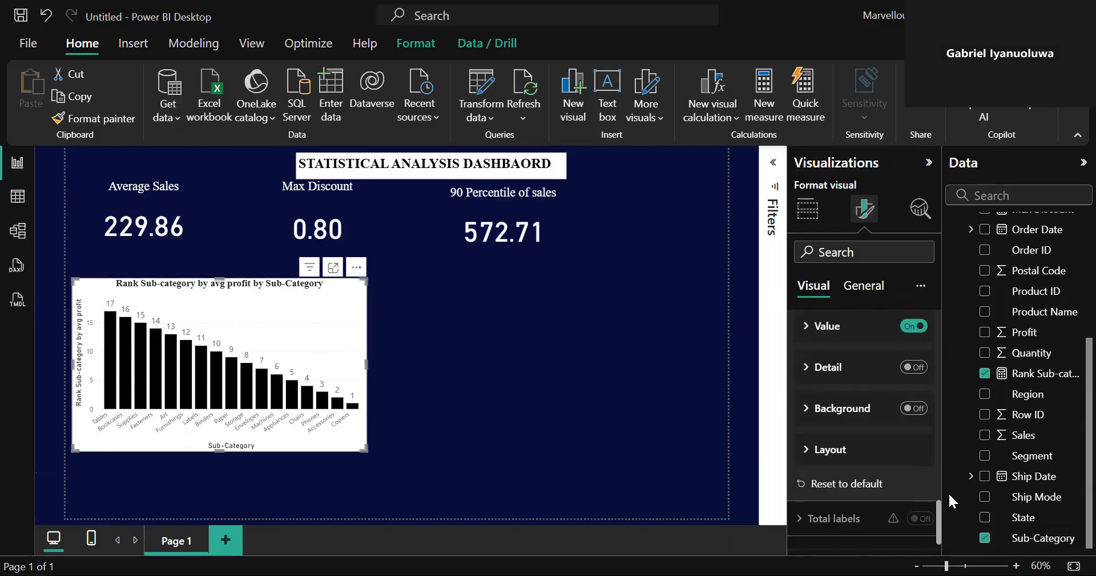
pyautogui.moveTo(936, 520); pyautogui.dragTo(954, 306)
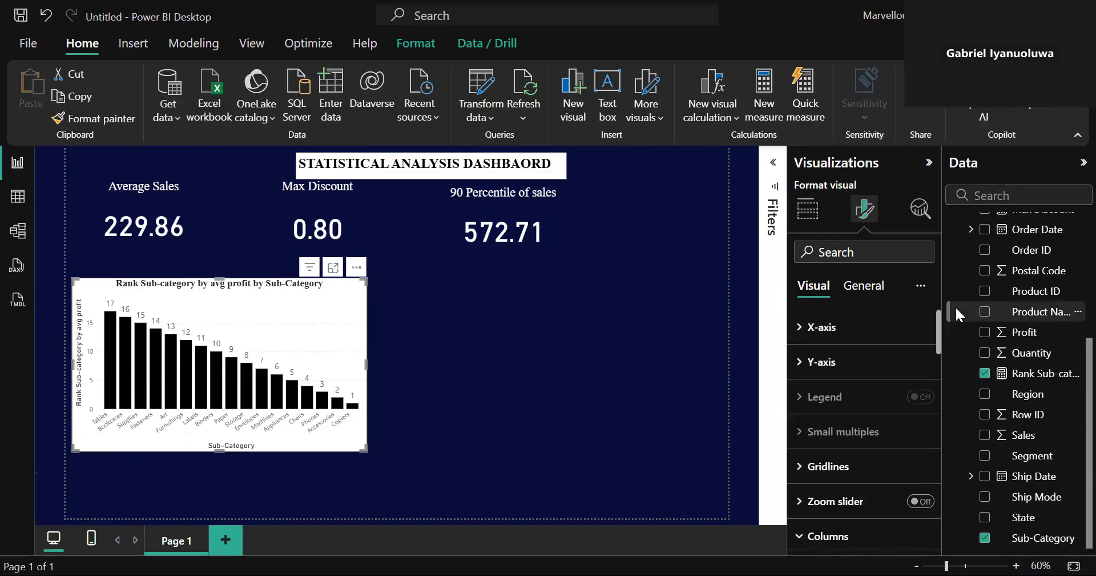
pyautogui.click(801, 328)
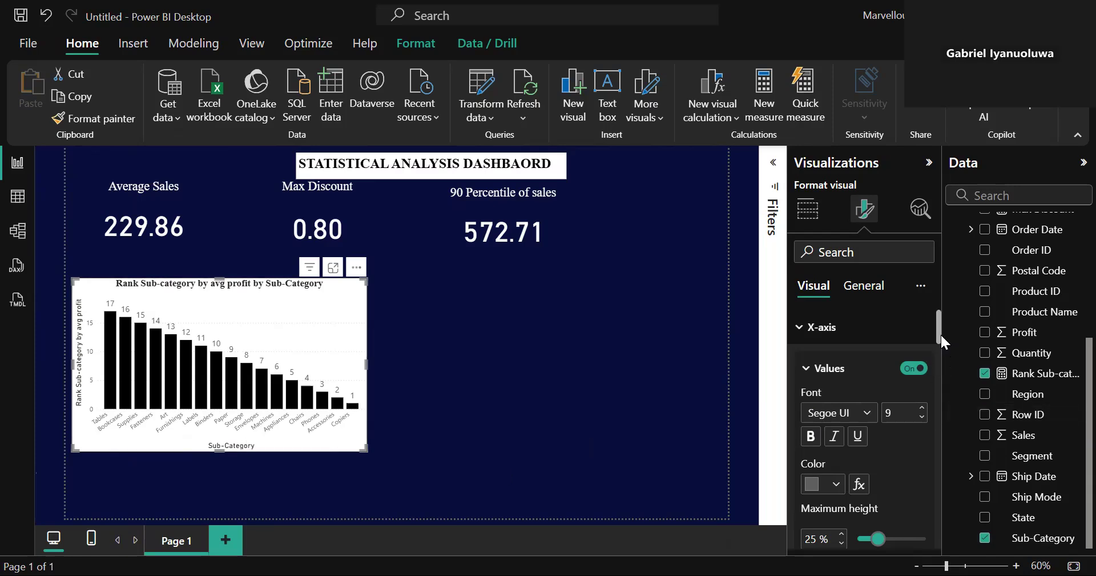
pyautogui.scroll(-3, 940, 330)
pyautogui.moveTo(938, 341); pyautogui.dragTo(937, 362)
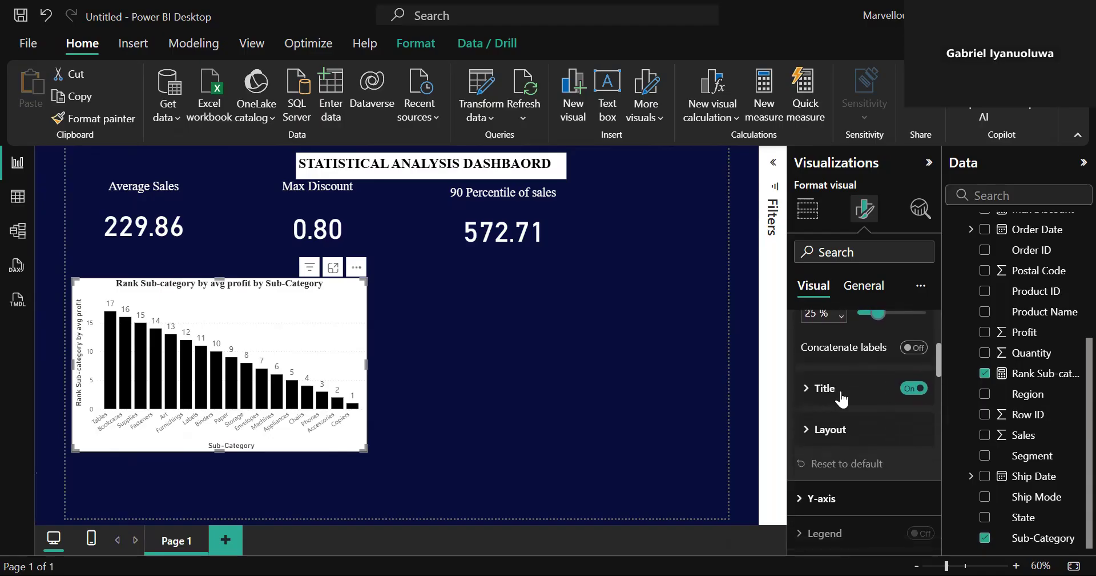
pyautogui.click(808, 389)
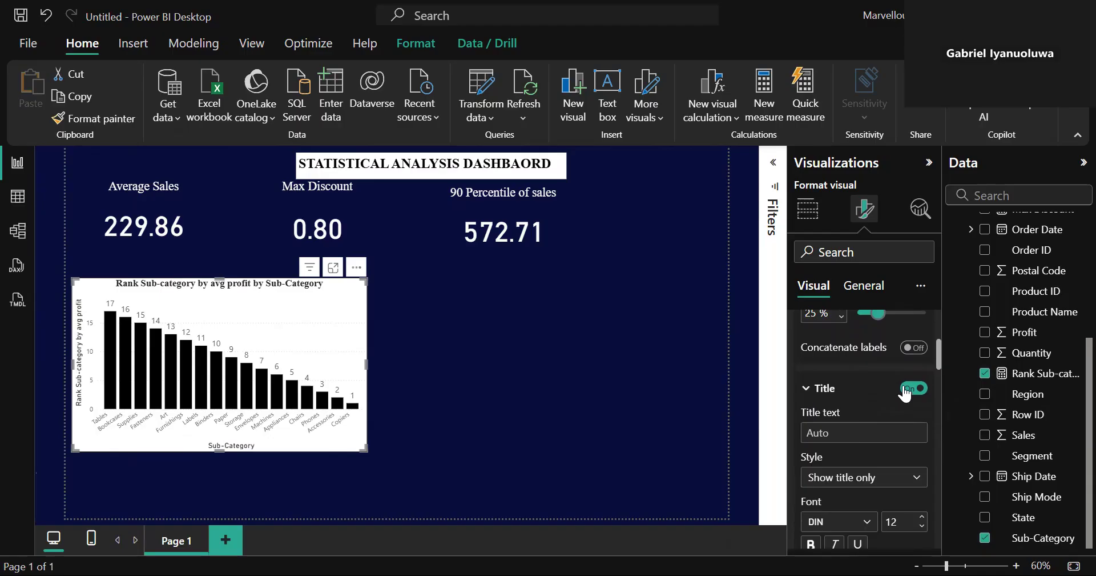
pyautogui.moveTo(939, 351); pyautogui.dragTo(942, 261)
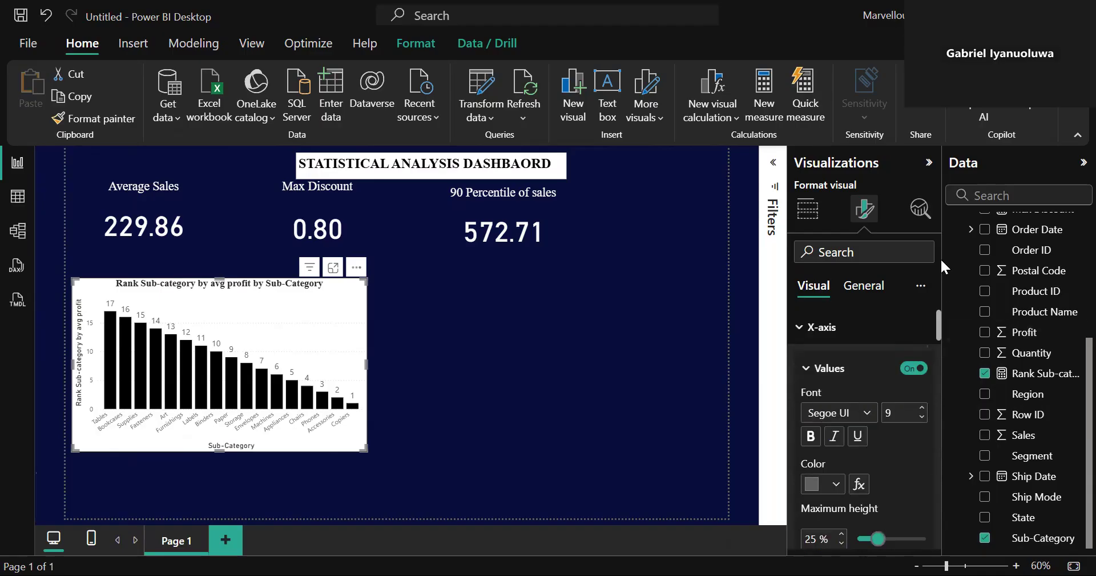
pyautogui.click(797, 330)
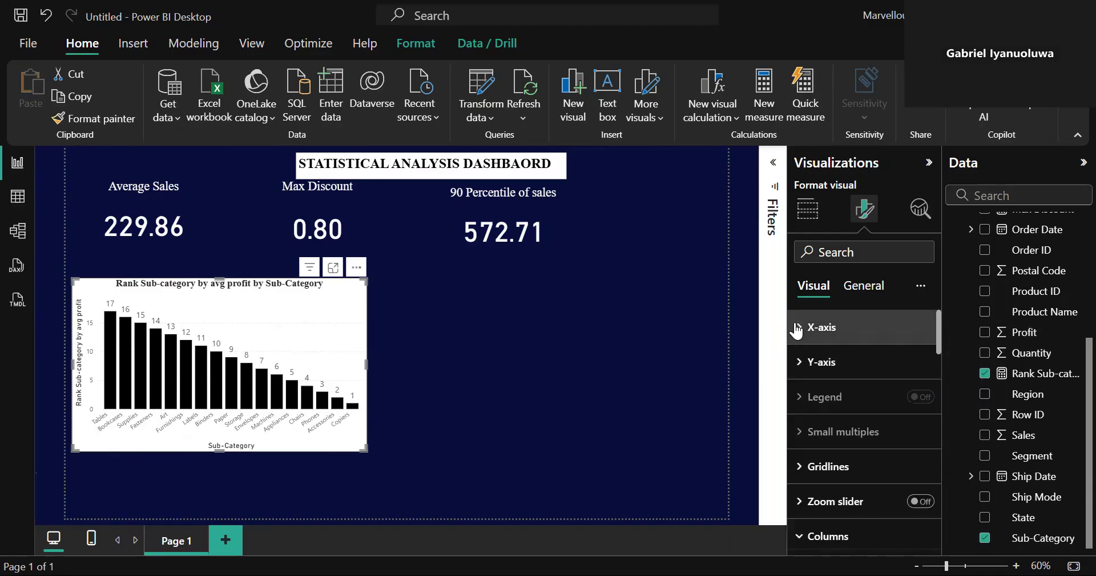
# - Set the X-axis values' font size to 11 and widen the column chart to the right
pyautogui.click(799, 330)
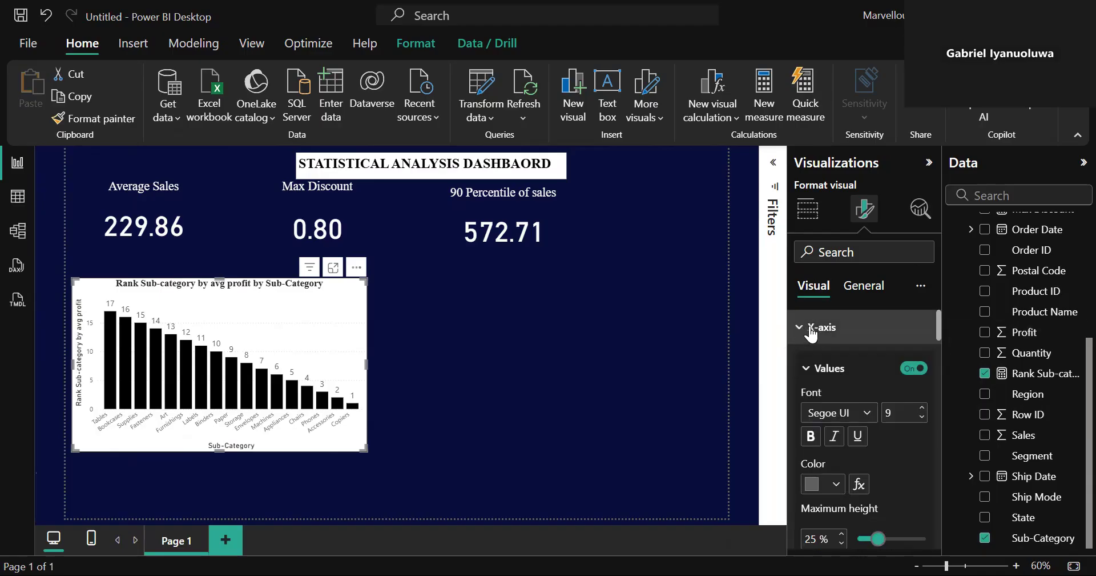
pyautogui.moveTo(938, 333); pyautogui.dragTo(939, 342)
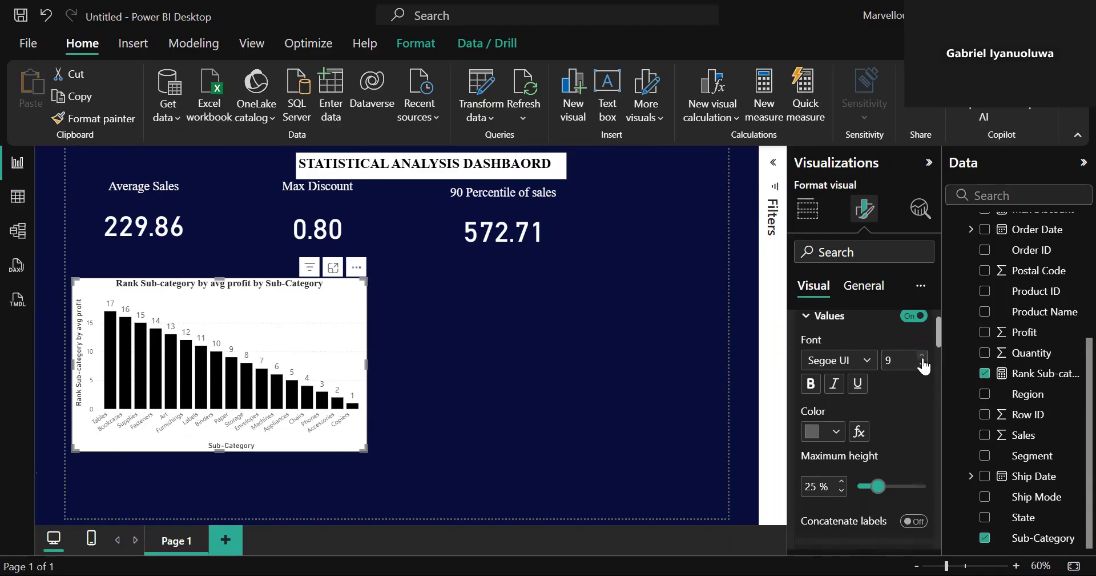
pyautogui.click(923, 356)
pyautogui.click(922, 356)
pyautogui.click(923, 356)
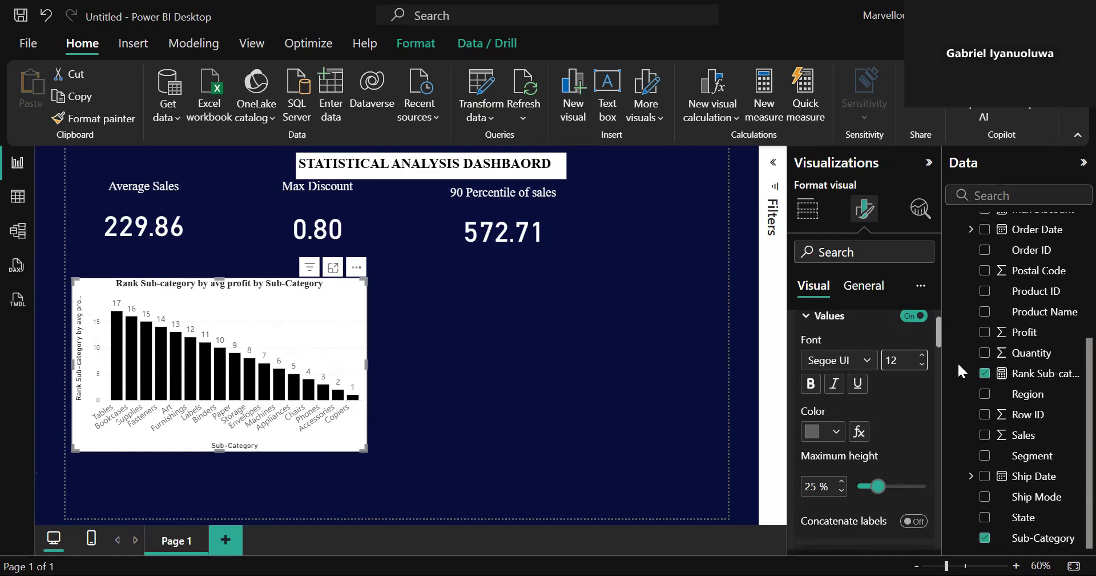
pyautogui.click(923, 364)
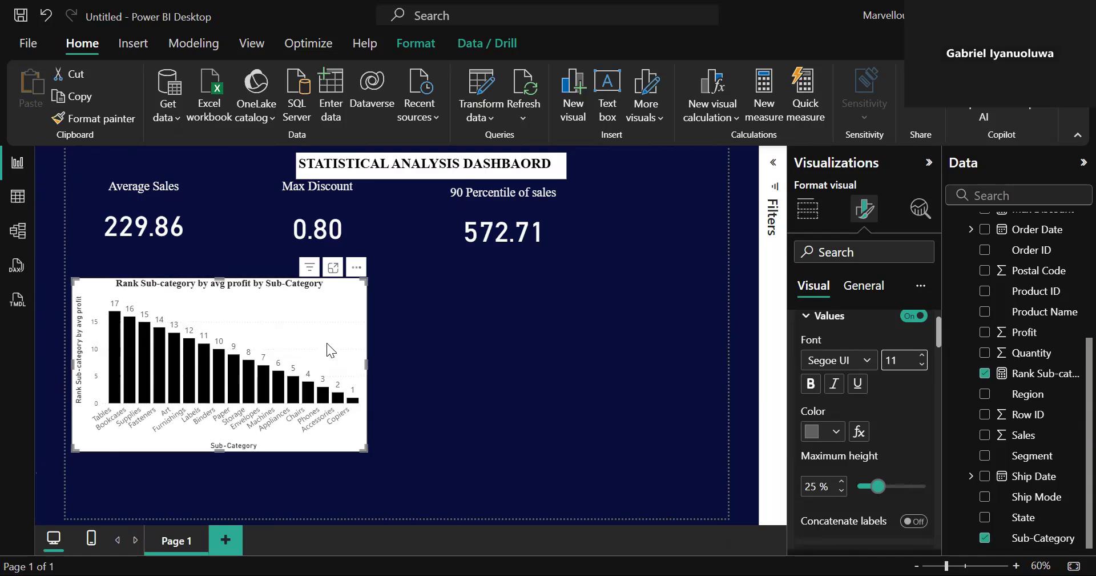
pyautogui.moveTo(367, 364); pyautogui.dragTo(414, 364)
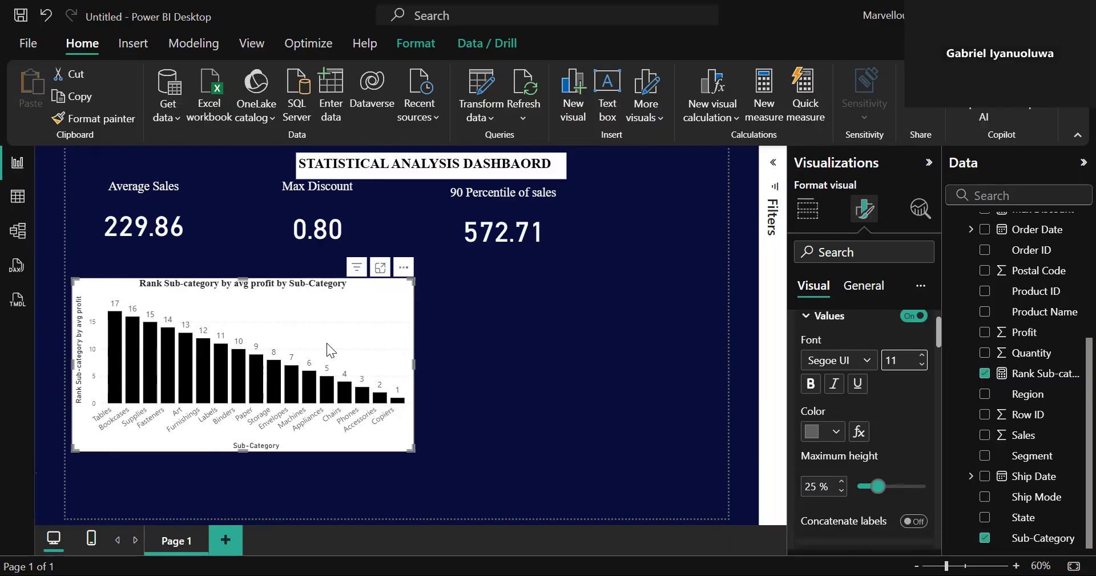
# - Make the column chart's X-axis values bold
pyautogui.click(810, 389)
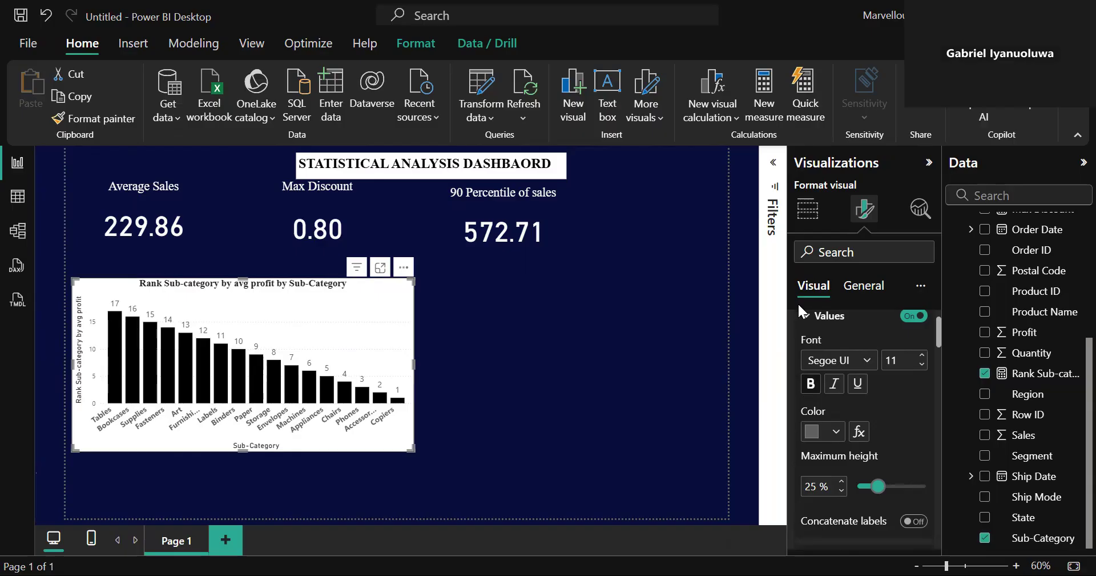
pyautogui.click(805, 317)
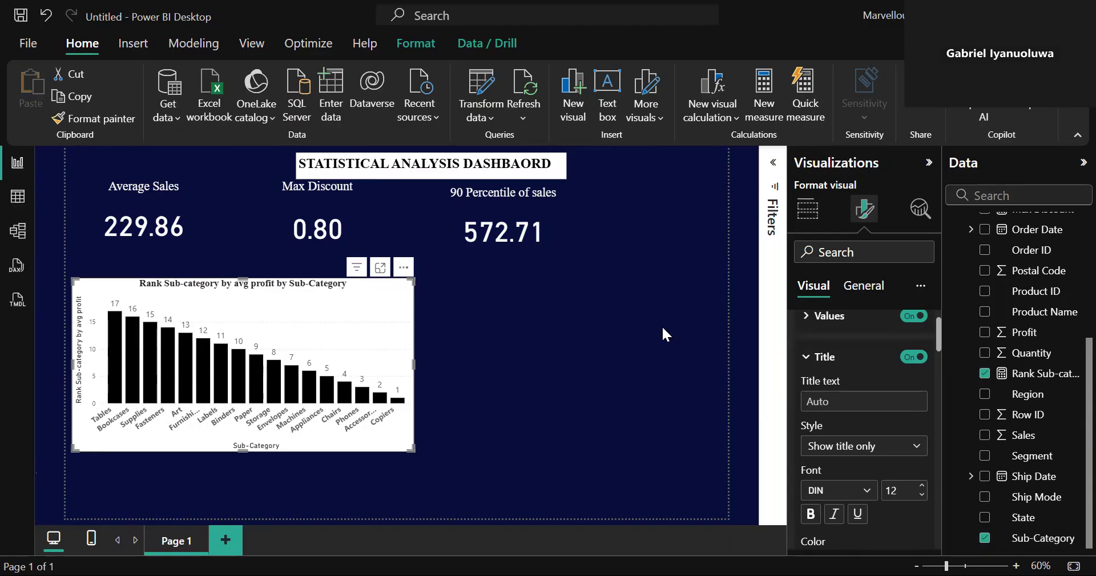
pyautogui.click(806, 317)
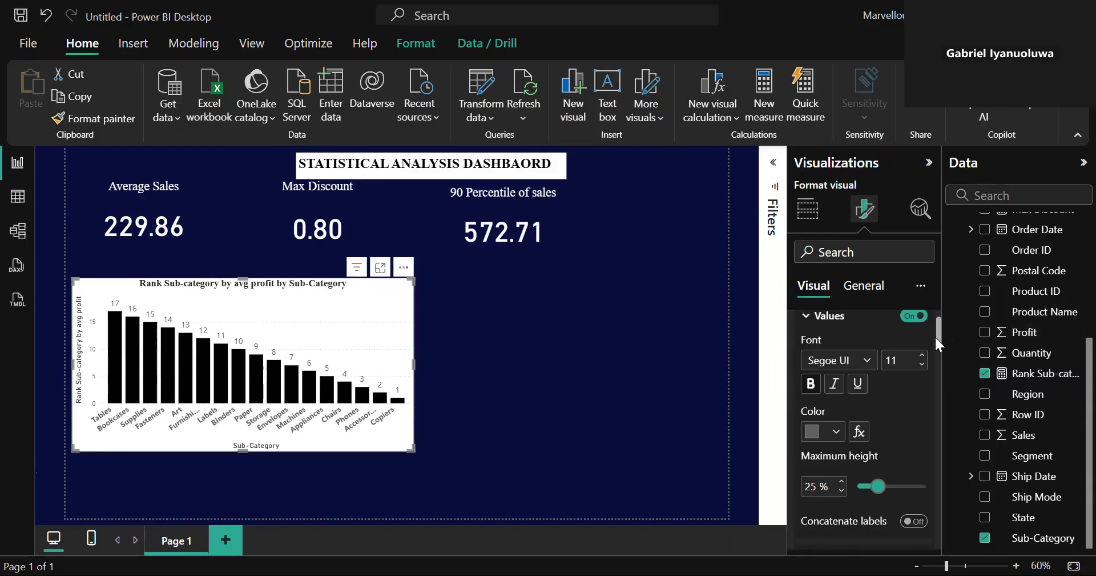
pyautogui.scroll(2, 938, 296)
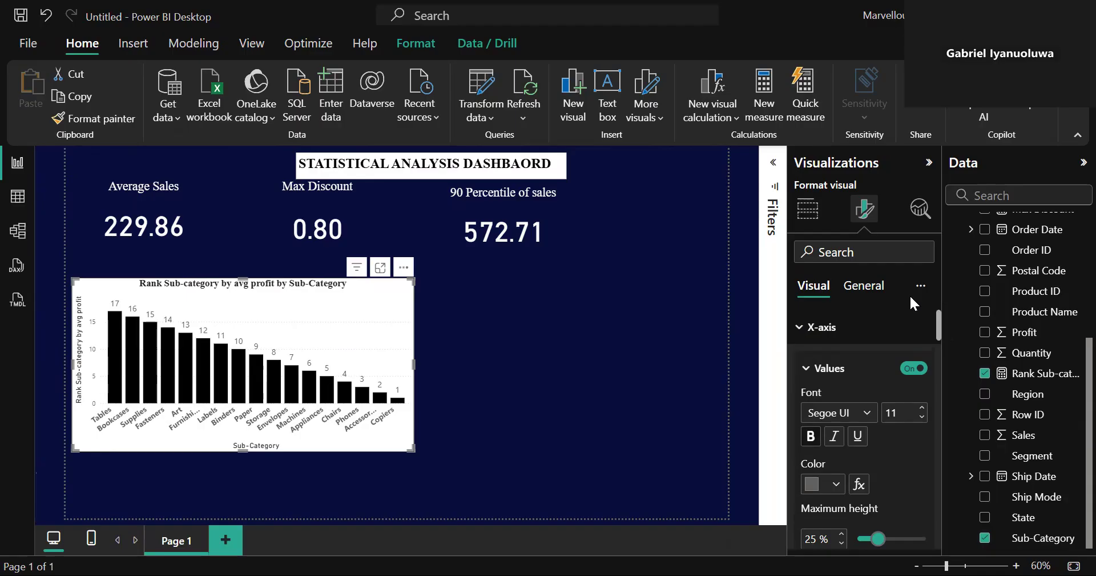
pyautogui.click(800, 326)
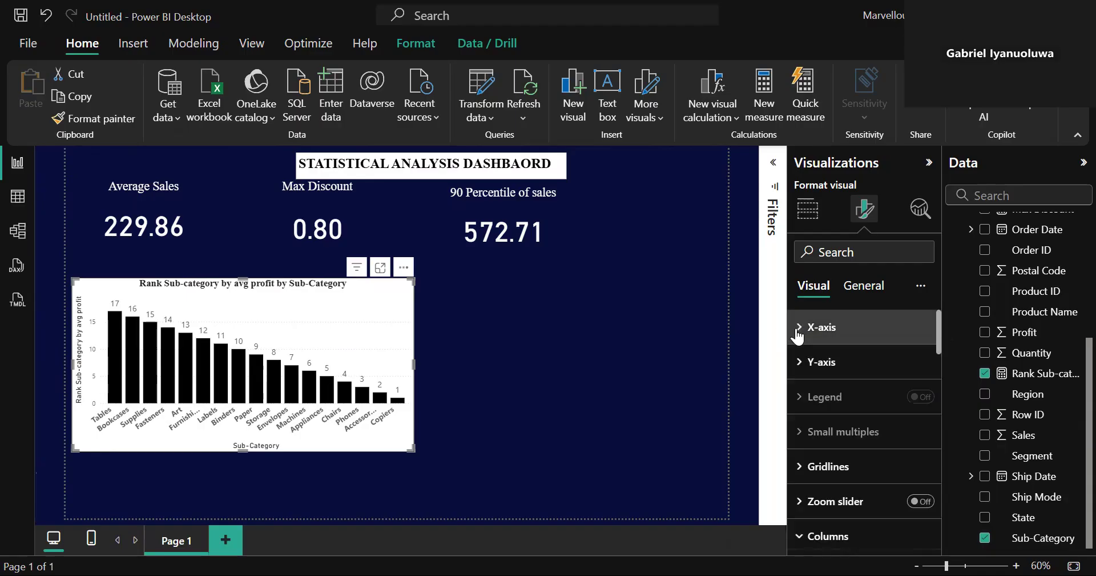
# - Change the column chart's Y-axis values to the Times New Roman font and increase their font size
pyautogui.click(802, 361)
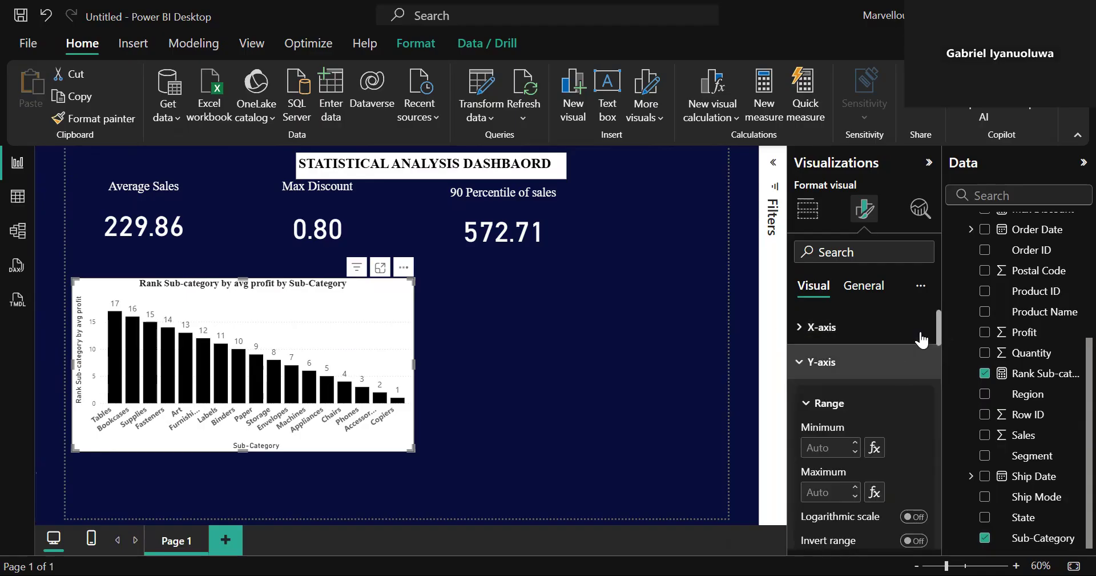
pyautogui.moveTo(938, 331); pyautogui.dragTo(939, 369)
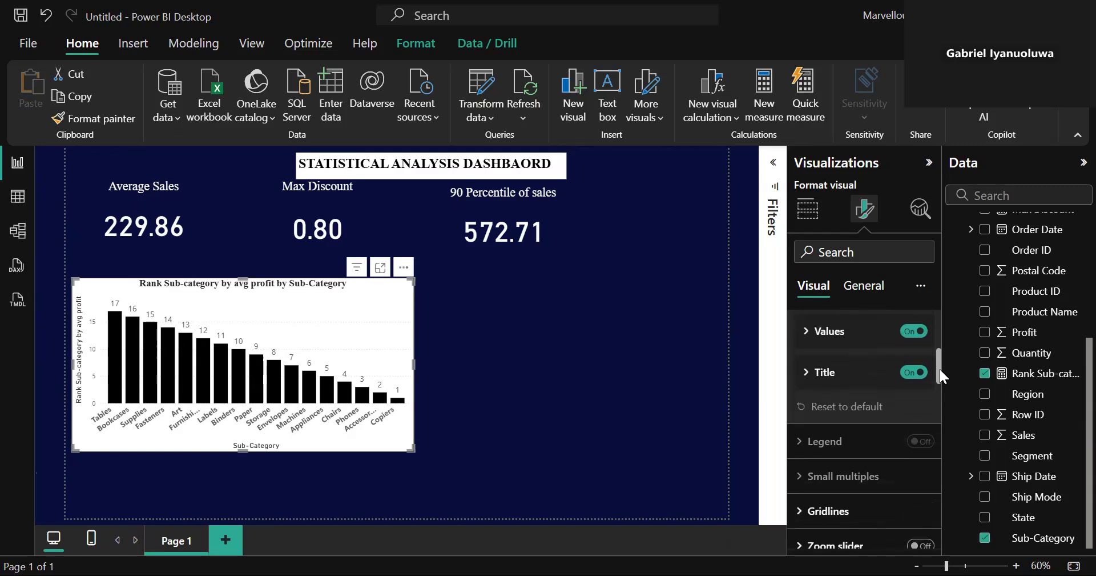
pyautogui.click(807, 374)
pyautogui.moveTo(941, 359)
pyautogui.mouseDown()
pyautogui.moveTo(938, 368)
pyautogui.moveTo(934, 340)
pyautogui.mouseUp()
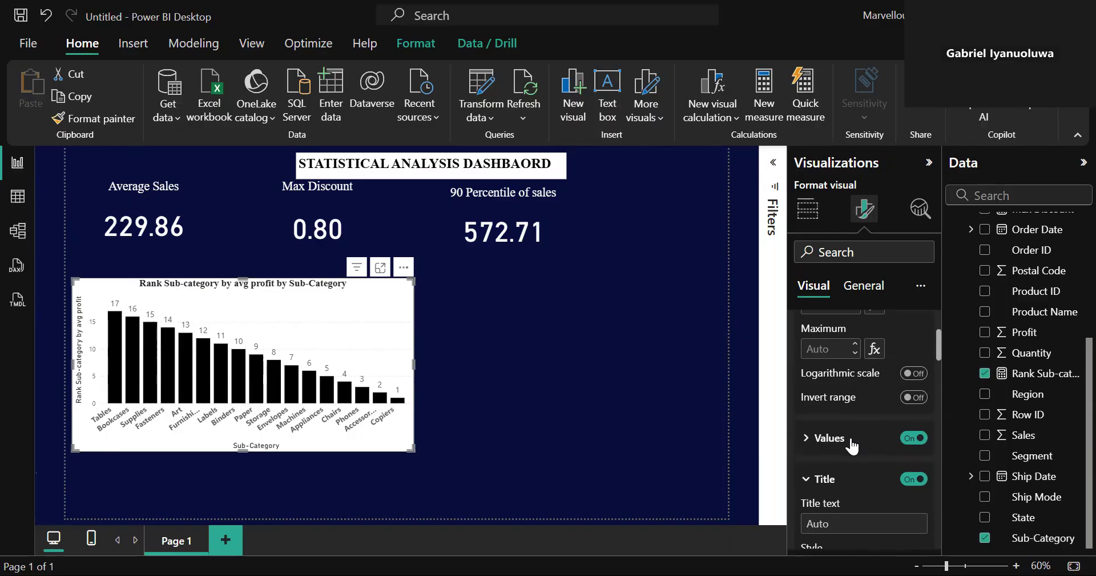
pyautogui.click(820, 439)
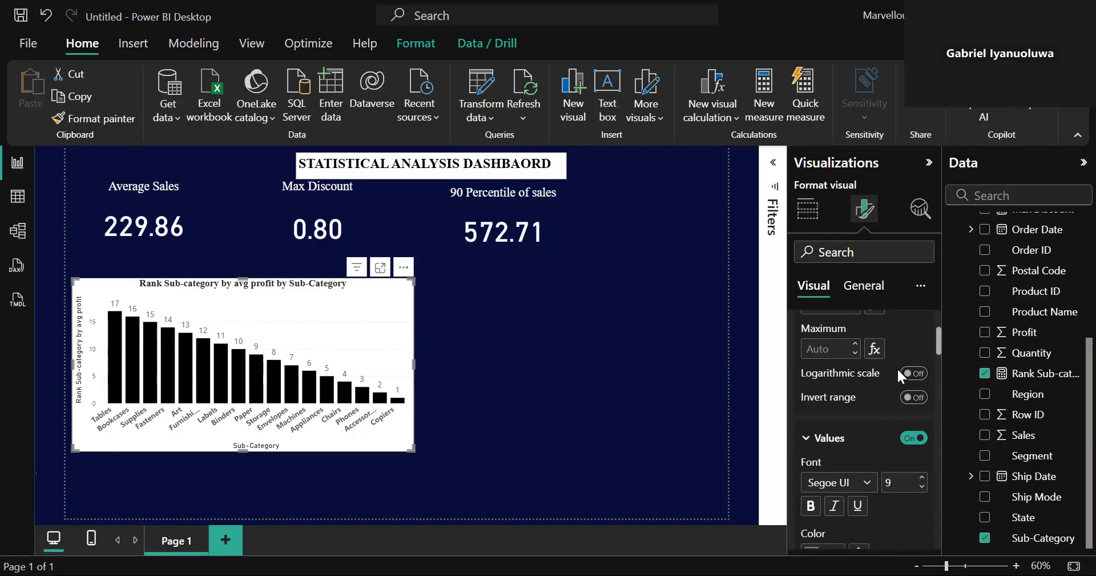
pyautogui.scroll(-2, 913, 365)
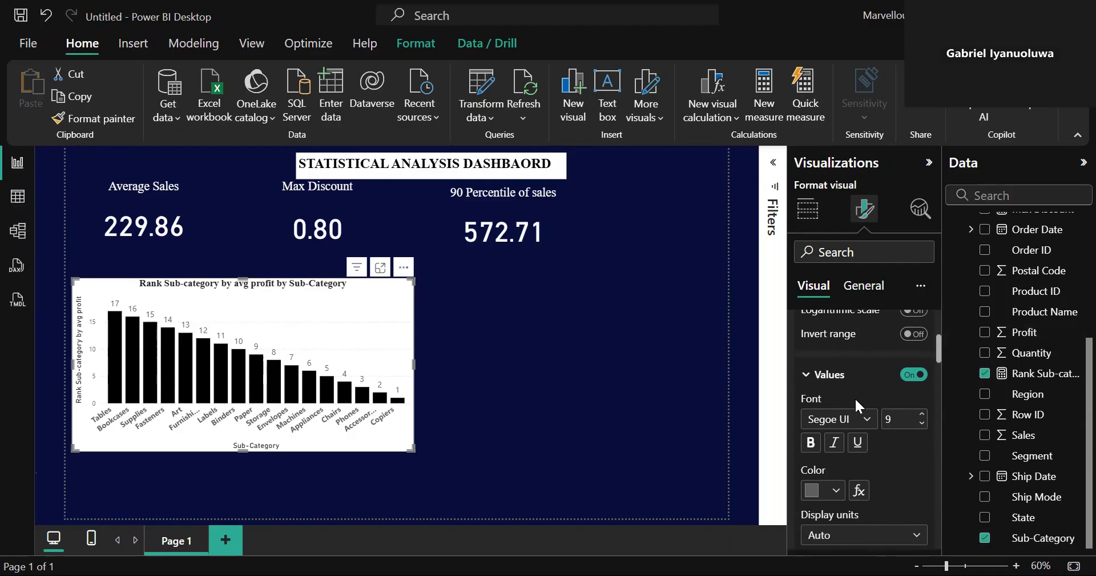
pyautogui.click(866, 421)
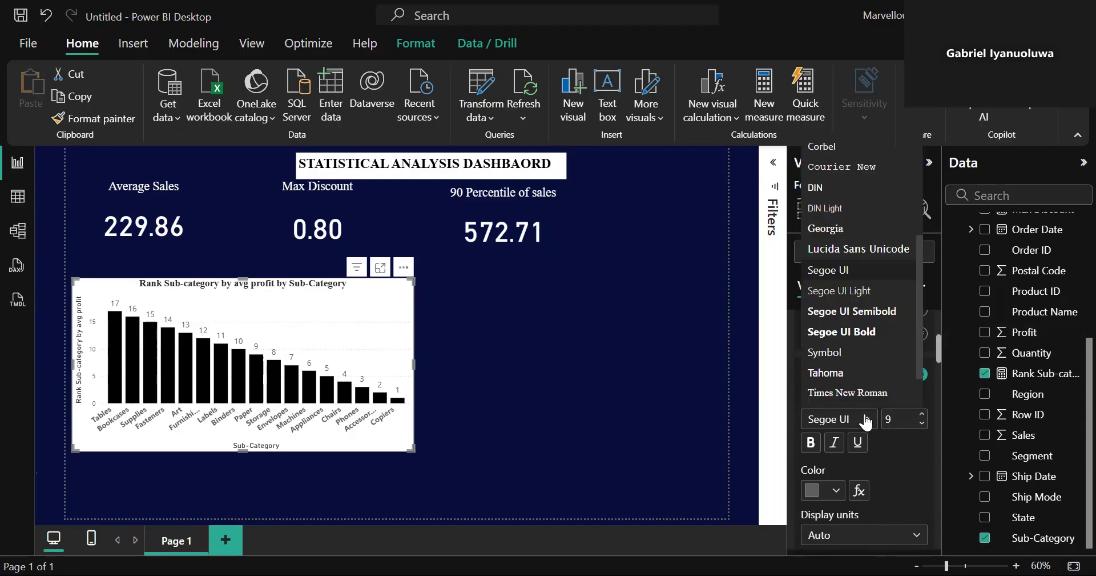
pyautogui.click(861, 392)
pyautogui.click(923, 415)
pyautogui.click(923, 414)
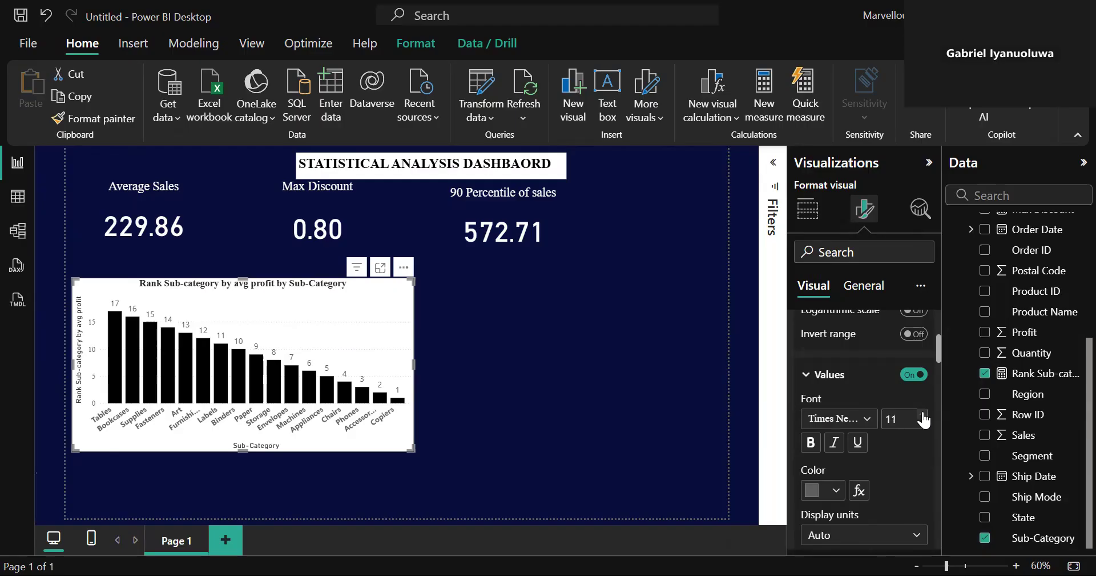
pyautogui.click(923, 415)
pyautogui.click(457, 320)
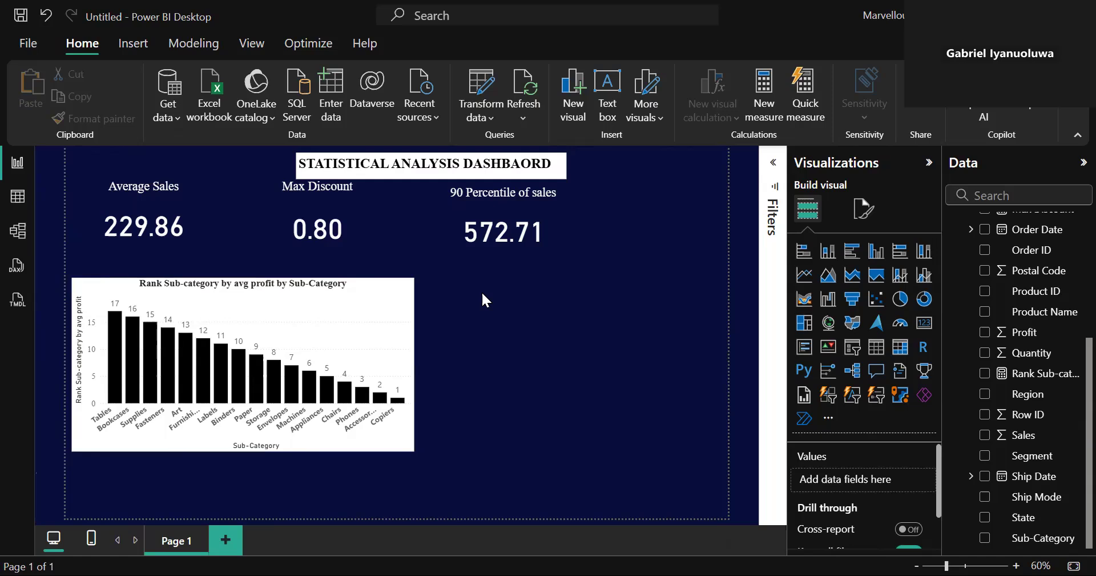
# - Create the measure Unique customers = DISTINCTCOUNT(SampleSuperstore[Customer ID])
pyautogui.click(776, 110)
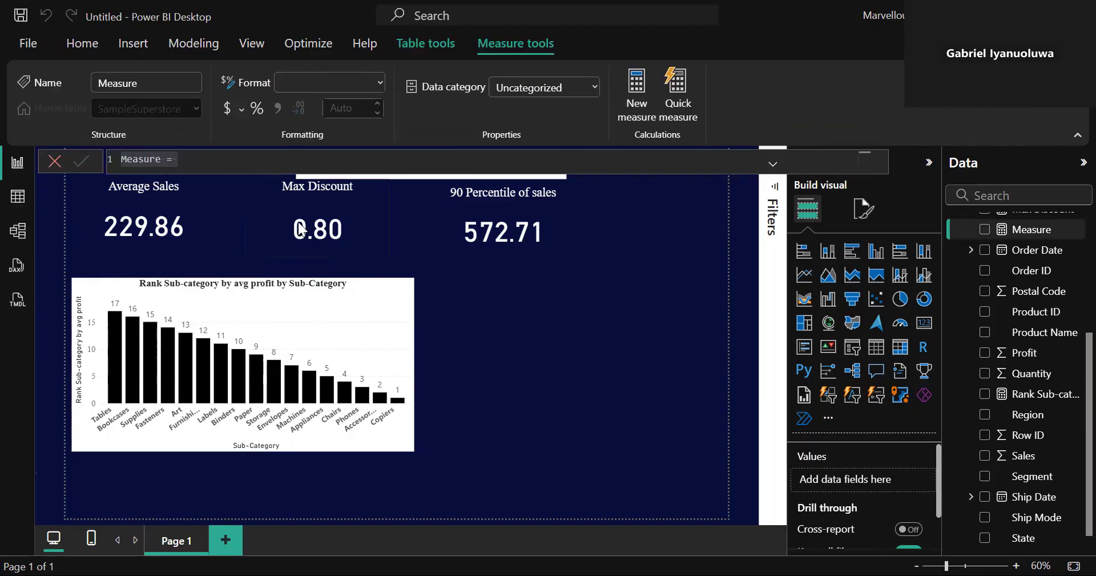
pyautogui.press('BackSpace')
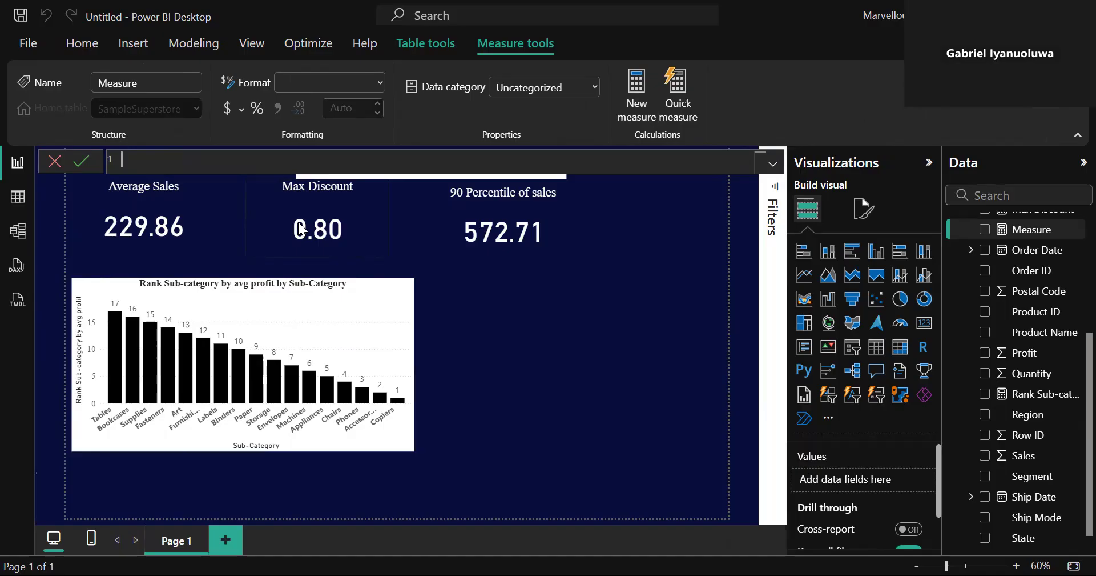
pyautogui.write('Unique customers= dis')
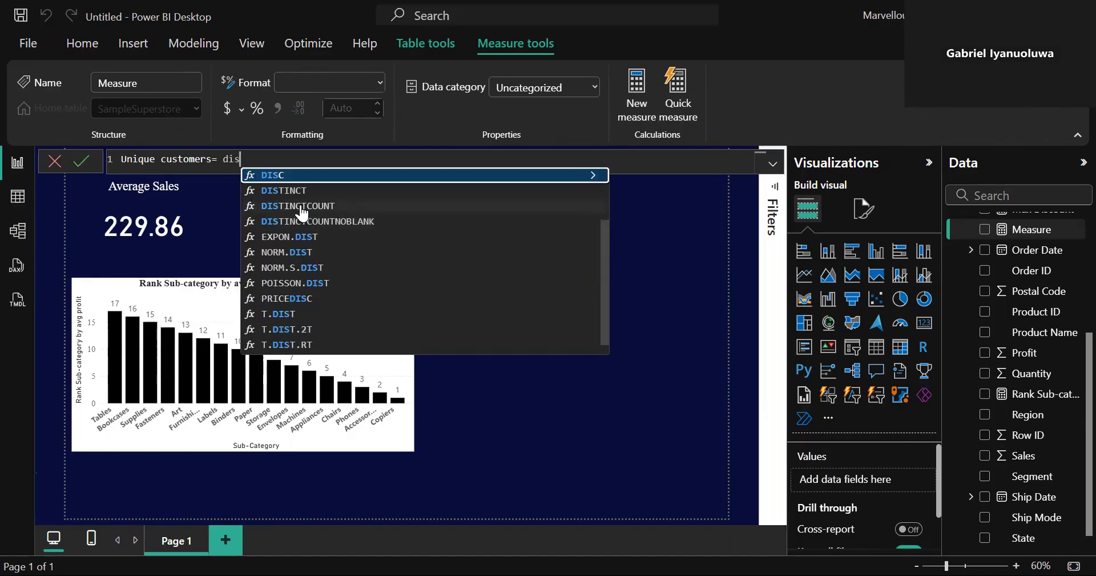
pyautogui.click(301, 207)
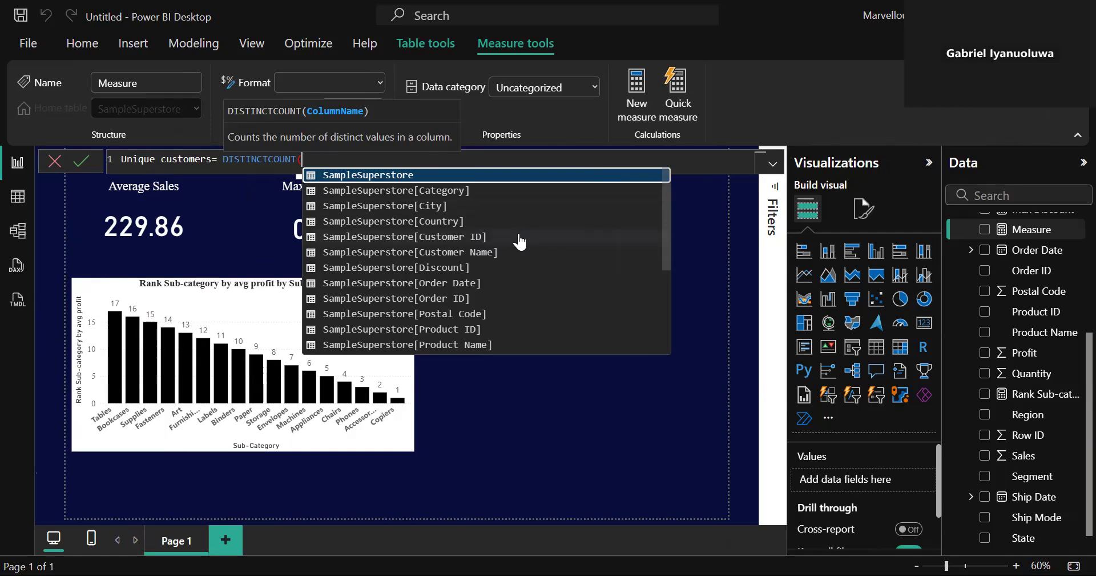
pyautogui.click(460, 237)
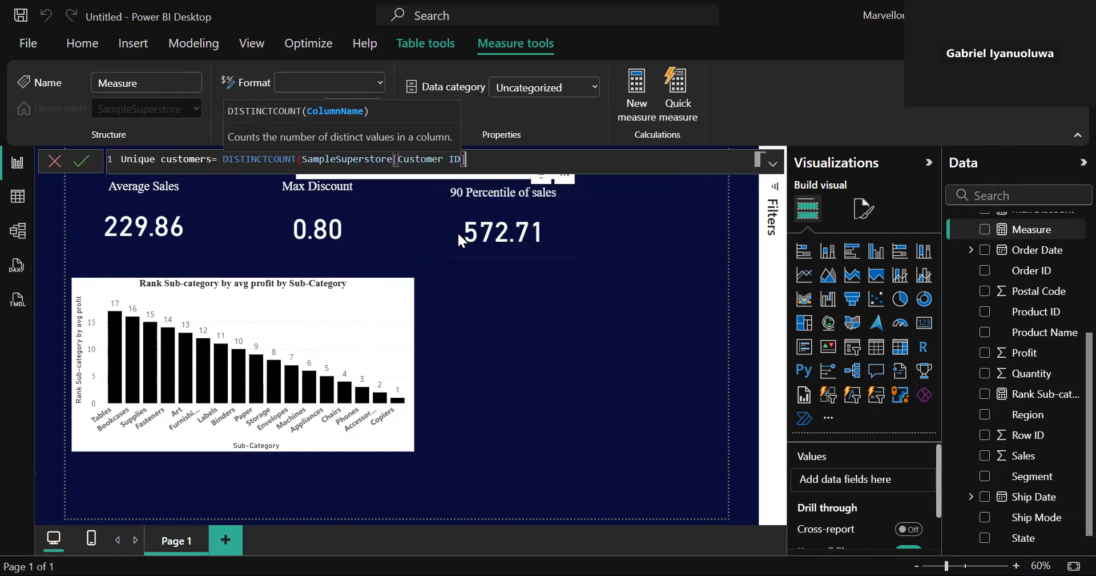
pyautogui.write(')')
pyautogui.press('Return')
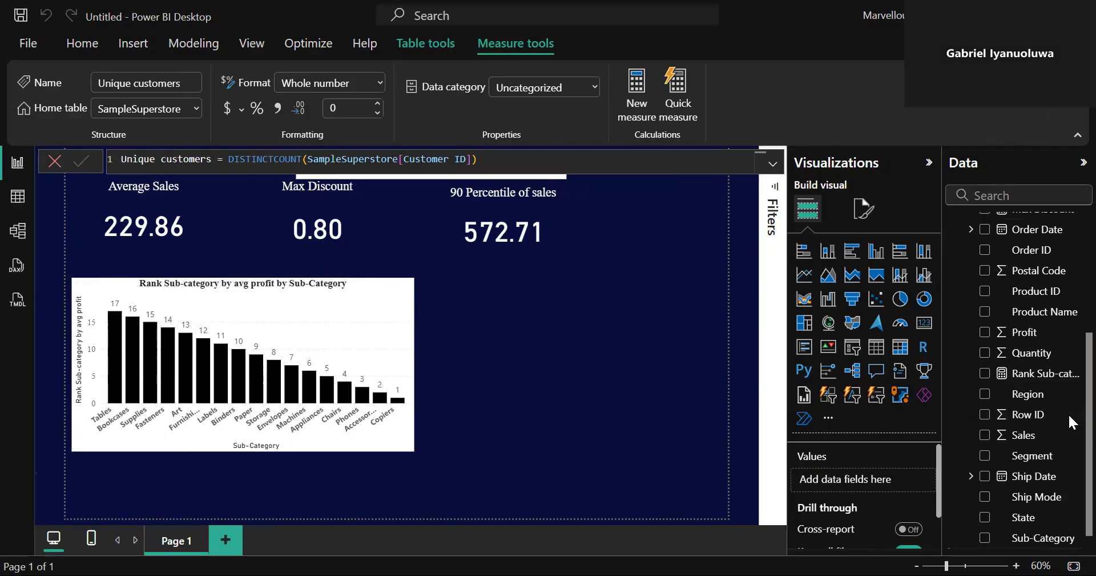
# - Add a card showing the Unique customers measure beside the column chart, reduced to about half its height and aligned with the chart's upper edge
pyautogui.scroll(-1, 1067, 441)
pyautogui.scroll(3, 1068, 399)
pyautogui.scroll(5, 1068, 365)
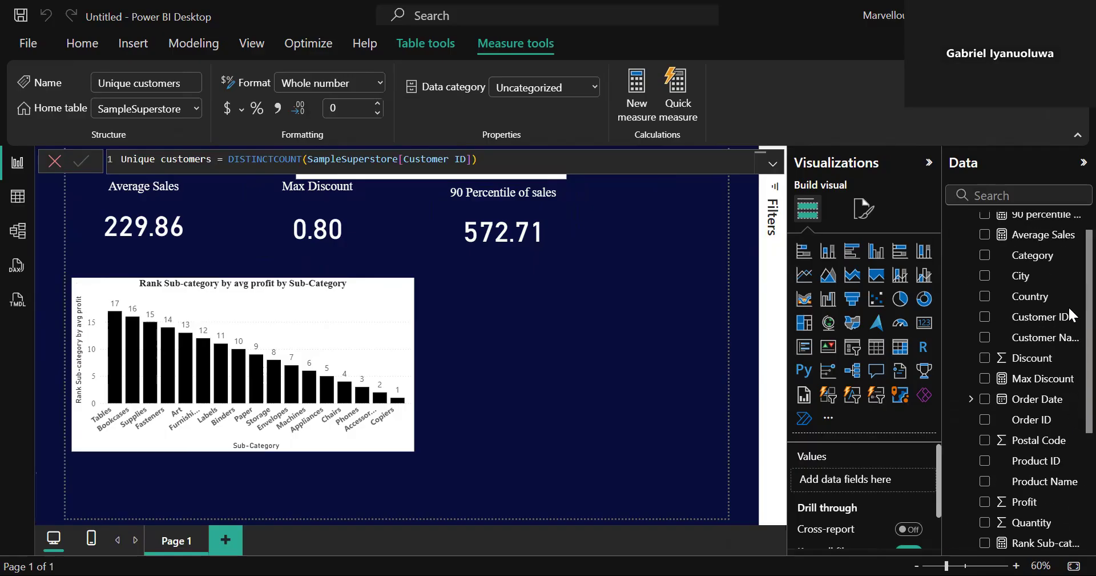
pyautogui.scroll(-6, 1068, 304)
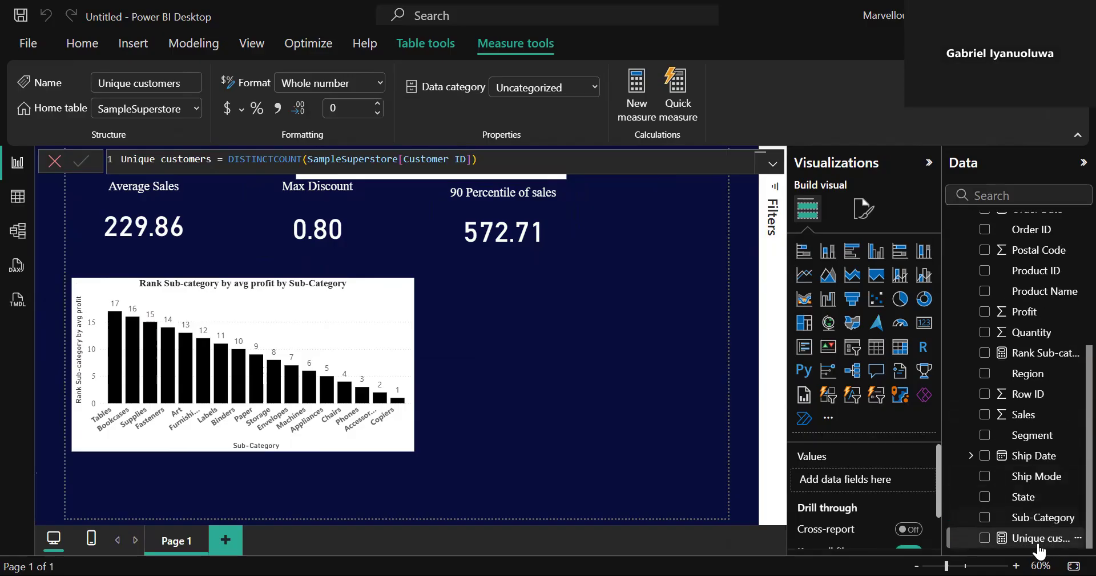
pyautogui.click(588, 300)
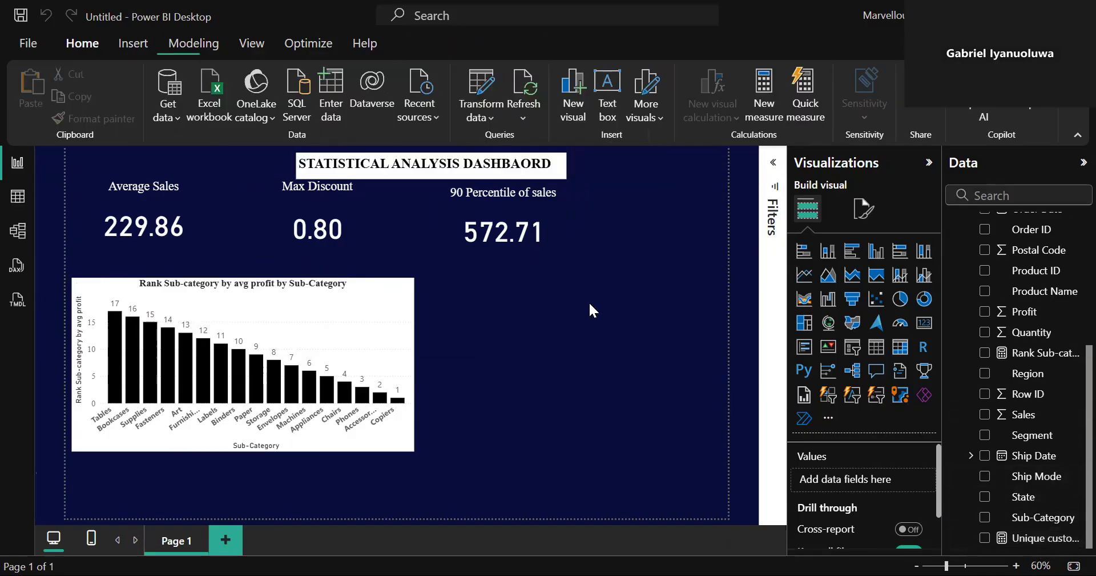
pyautogui.click(926, 330)
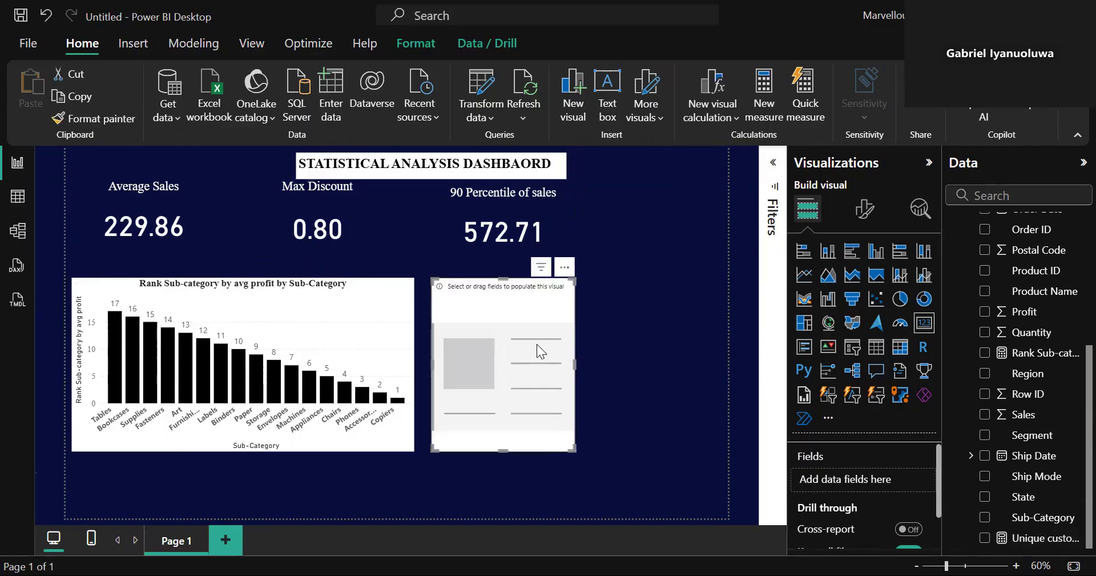
pyautogui.moveTo(504, 454); pyautogui.dragTo(495, 365)
pyautogui.moveTo(534, 324); pyautogui.dragTo(527, 318)
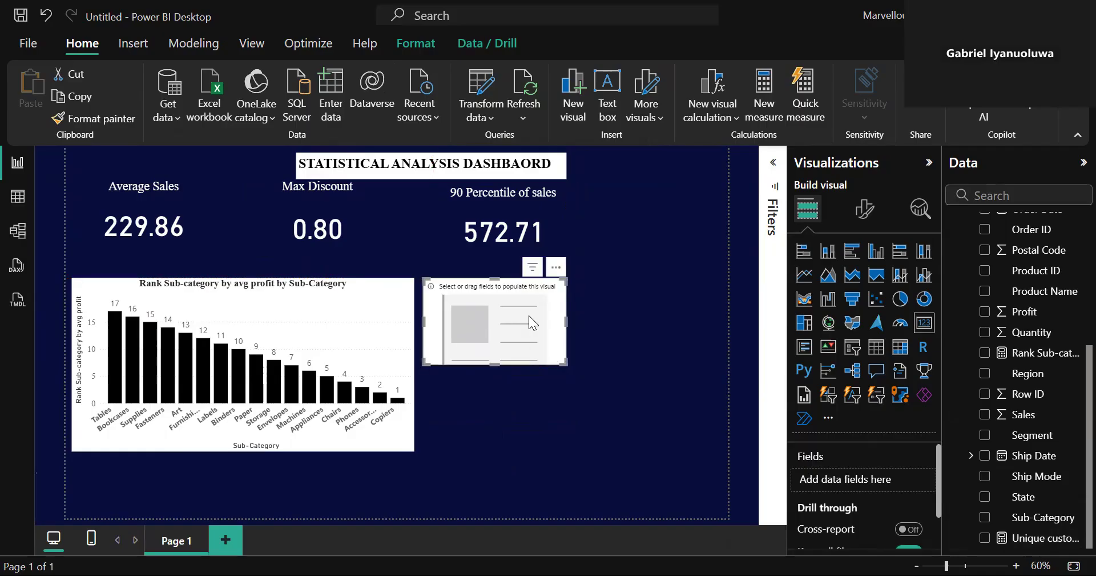
pyautogui.click(985, 538)
pyautogui.moveTo(545, 333); pyautogui.dragTo(551, 333)
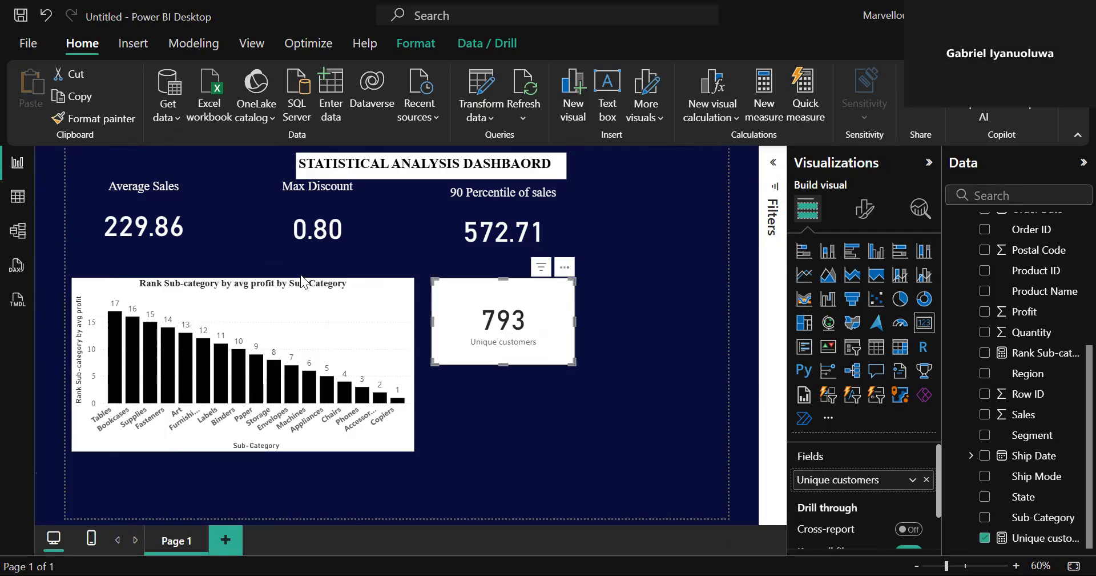
# - Copy the Average Sales card's formatting onto the Unique customers card
pyautogui.click(160, 227)
pyautogui.click(102, 118)
pyautogui.click(540, 305)
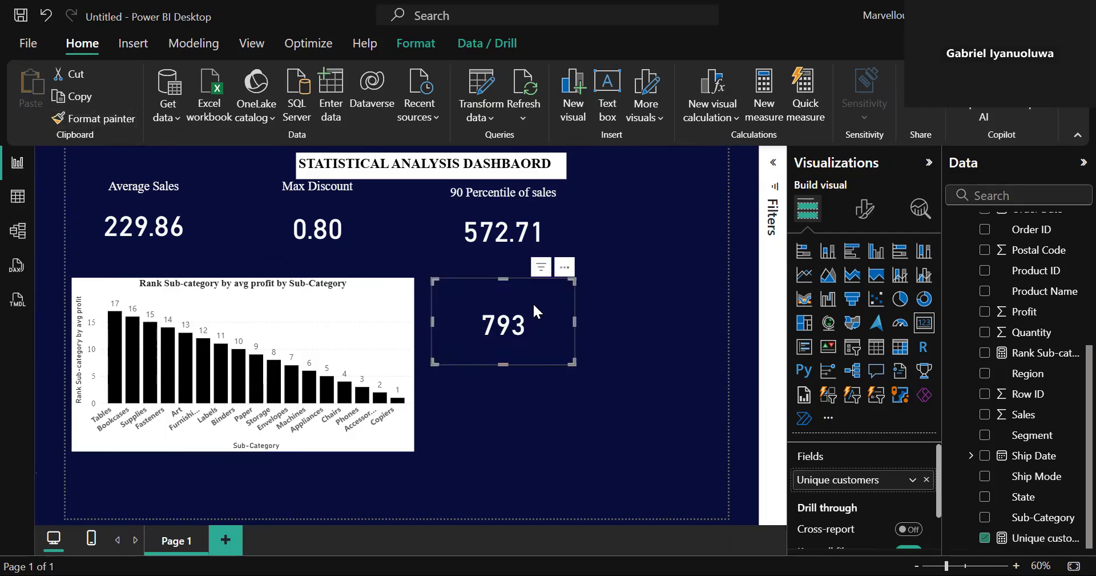
# - Set the title text of the new card to "Unique Customers"
pyautogui.click(875, 221)
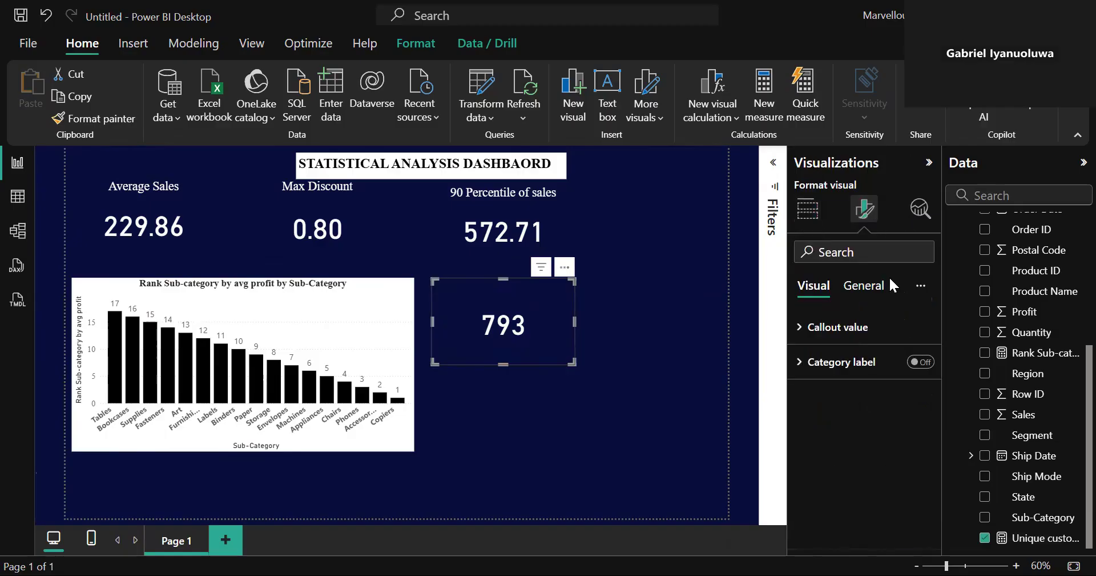
pyautogui.click(863, 285)
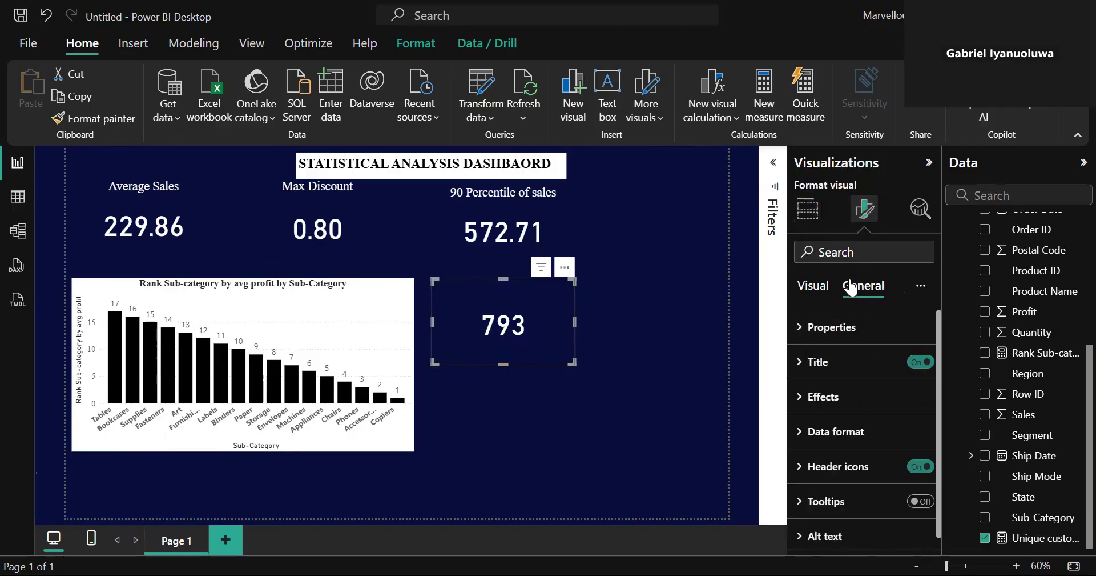
pyautogui.click(805, 368)
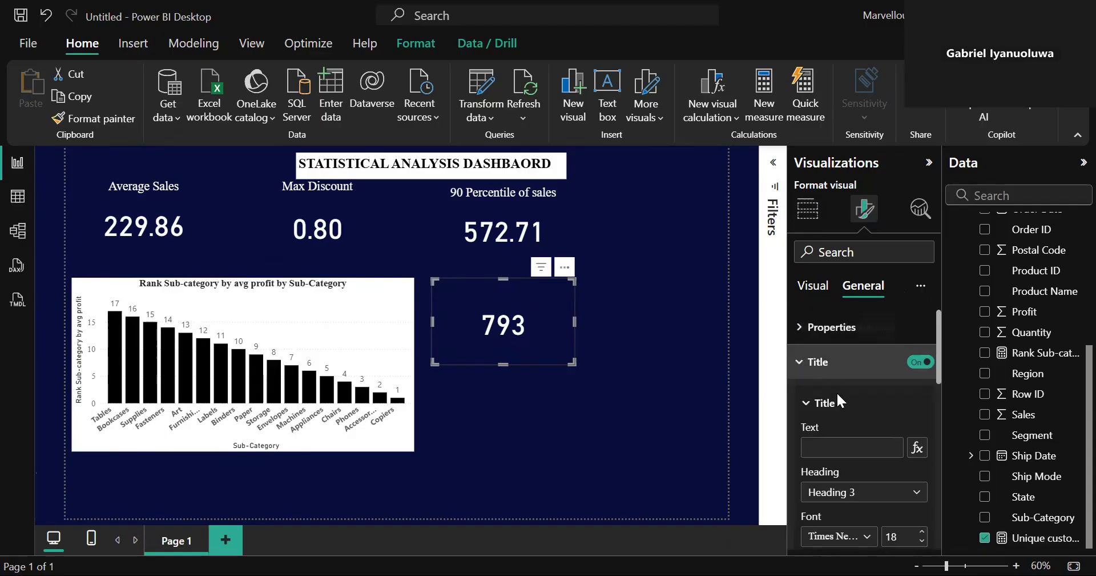
pyautogui.click(829, 446)
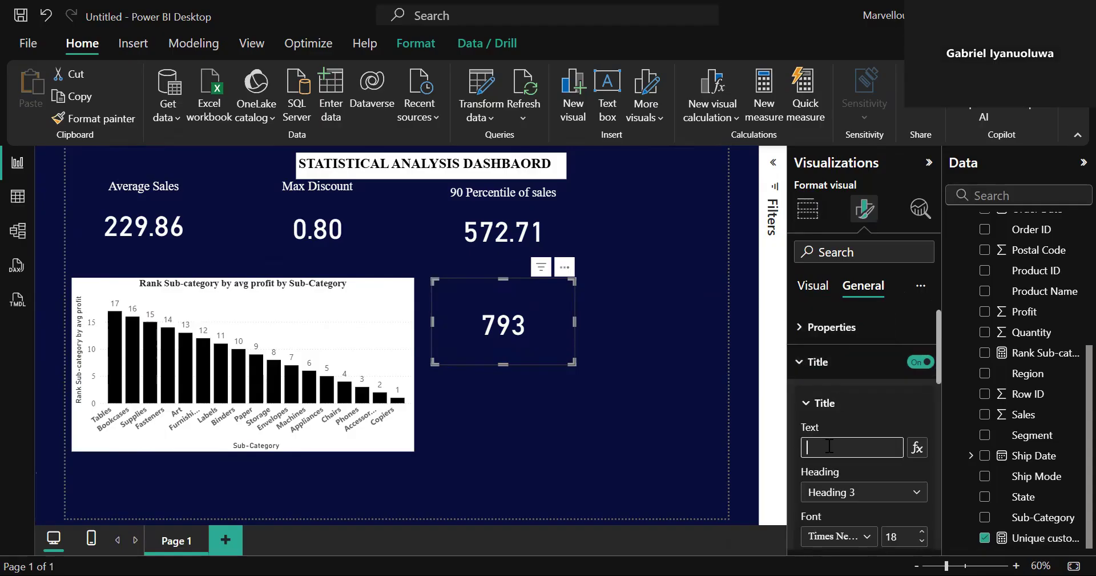
pyautogui.write('Unique Cust')
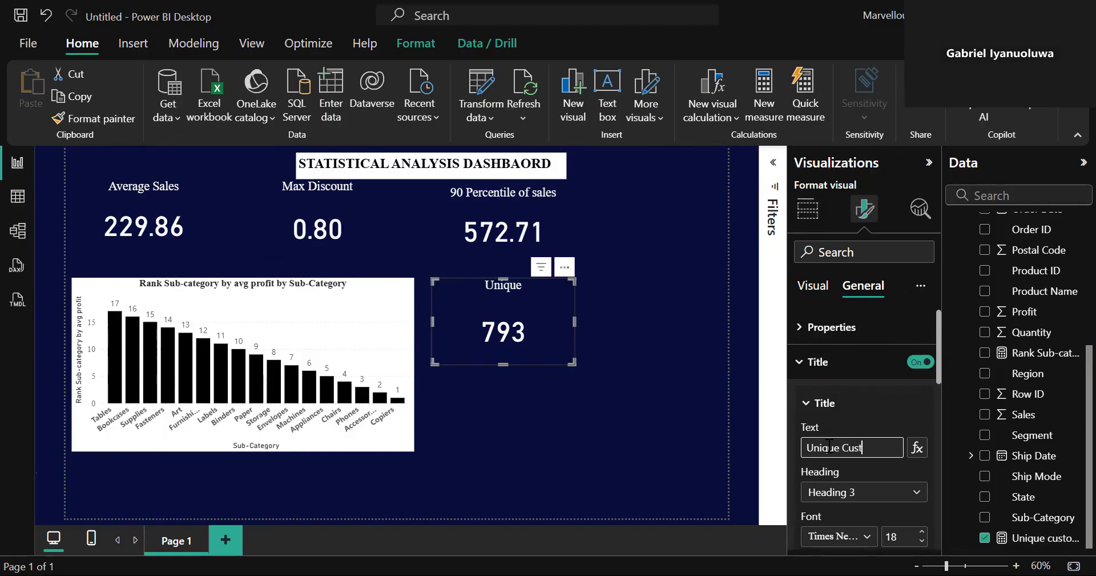
pyautogui.write('om')
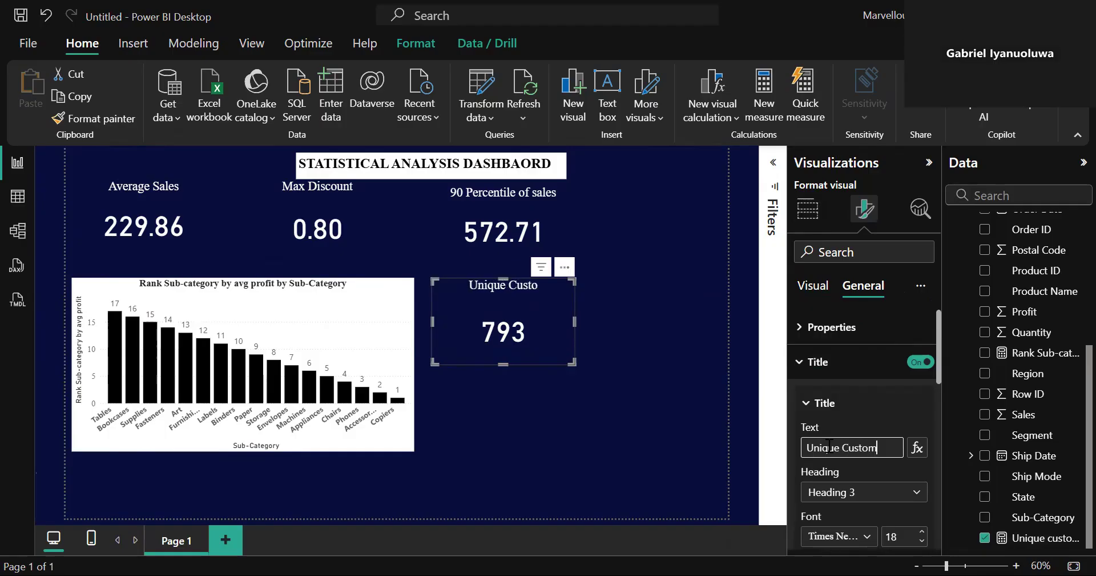
pyautogui.write('ers')
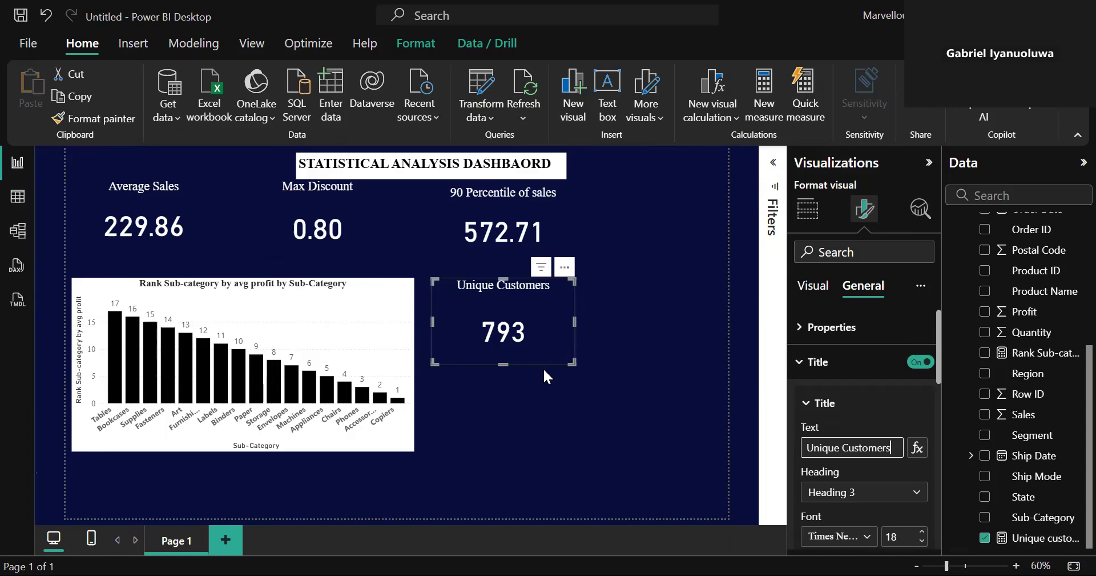
pyautogui.click(546, 412)
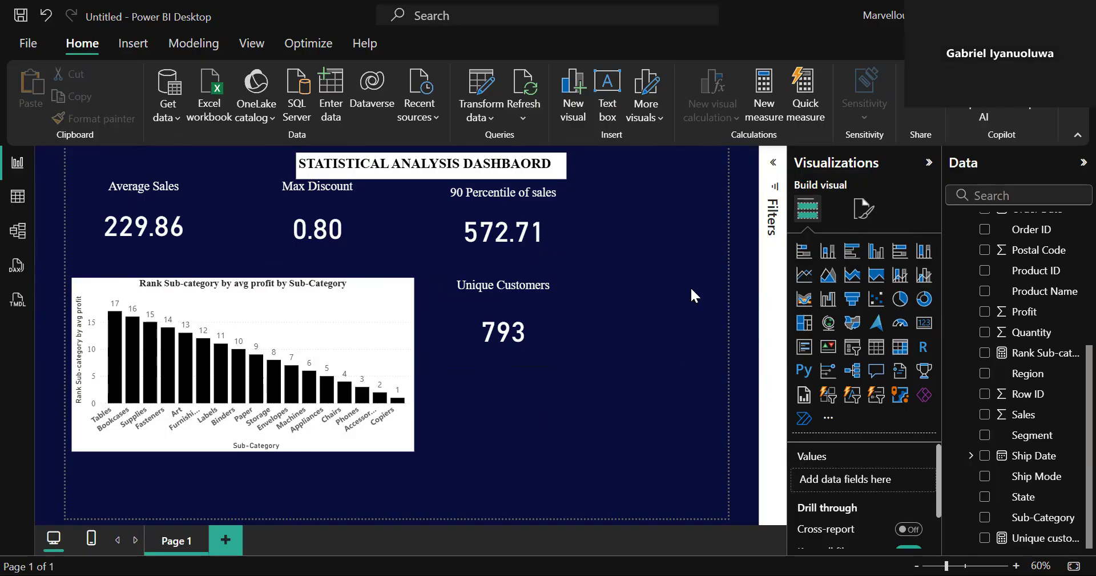
# - Start a new measure named "Above average orders"
pyautogui.click(768, 94)
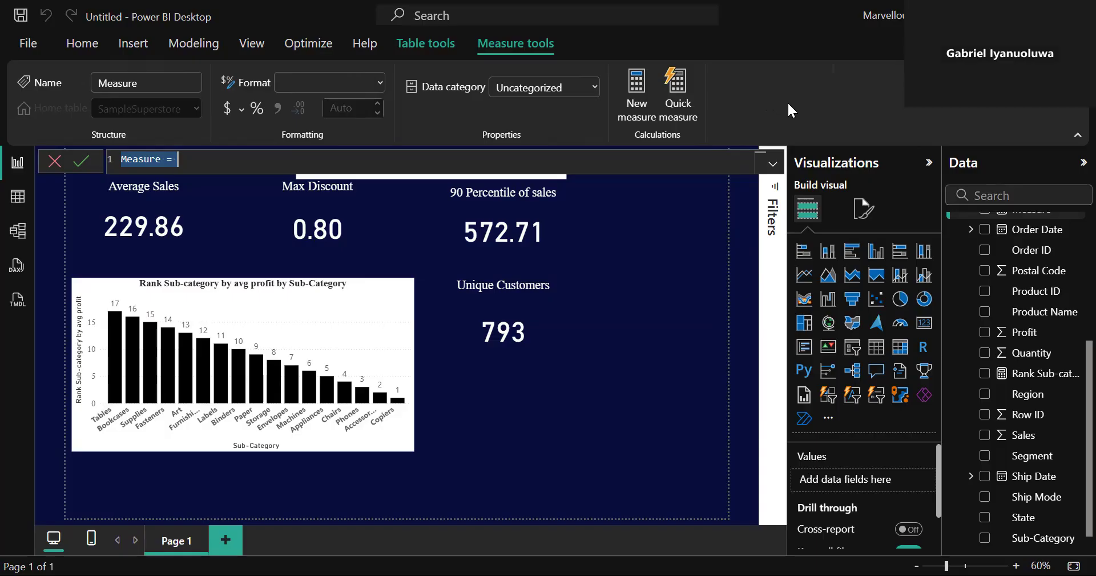
pyautogui.press('BackSpace')
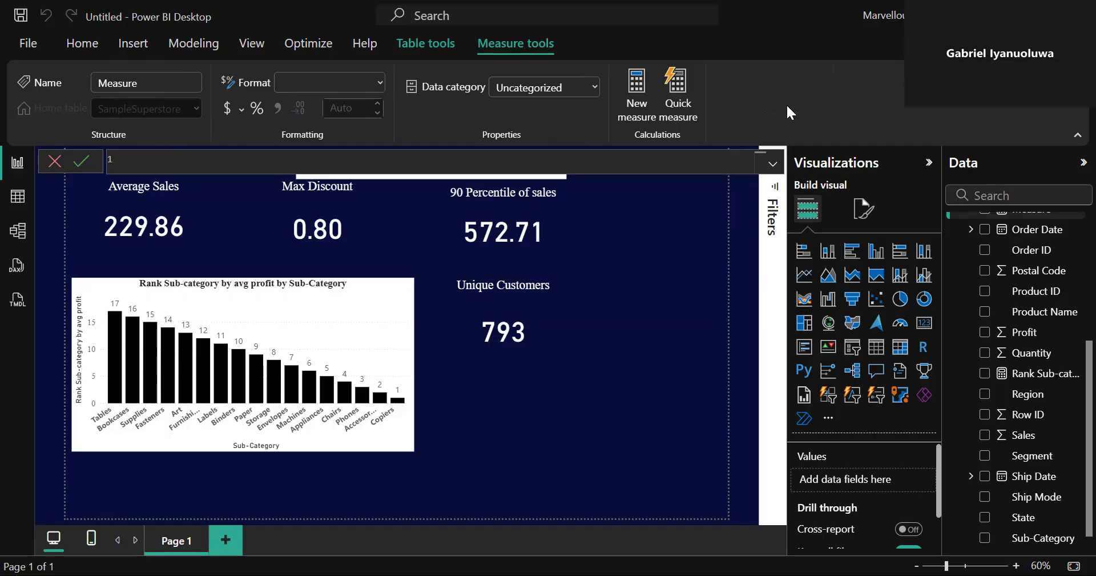
pyautogui.write('above')
pyautogui.press('BackSpace')
pyautogui.press('BackSpace')
pyautogui.press('BackSpace')
pyautogui.press('BackSpace')
pyautogui.press('BackSpace')
pyautogui.press('BackSpace')
pyautogui.write('Above average sales')
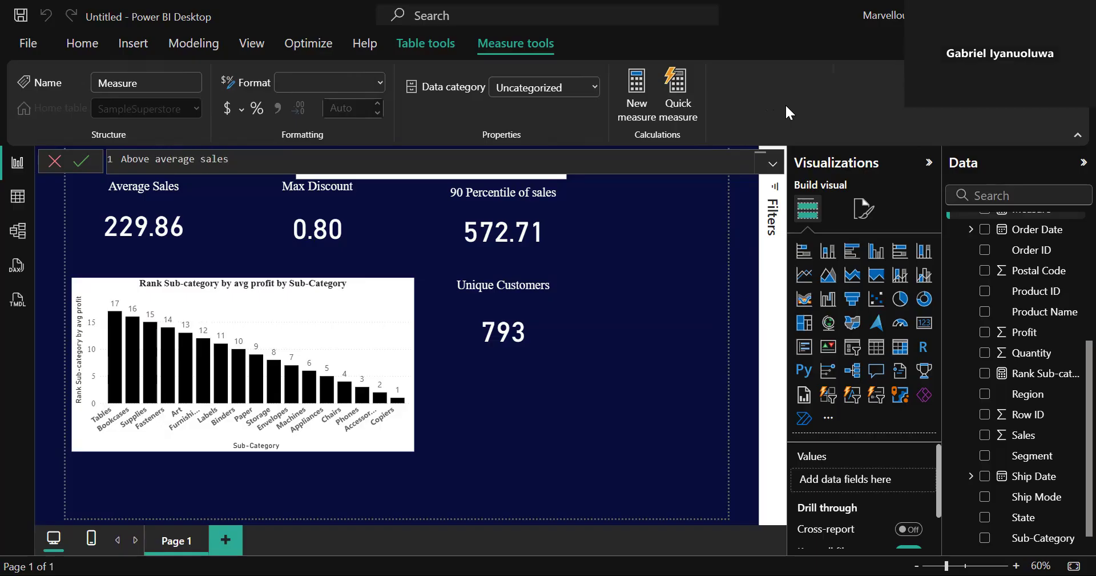
pyautogui.press('BackSpace')
pyautogui.press('BackSpace')
pyautogui.press('BackSpace')
pyautogui.press('BackSpace')
pyautogui.press('BackSpace')
pyautogui.write('orders= cal')
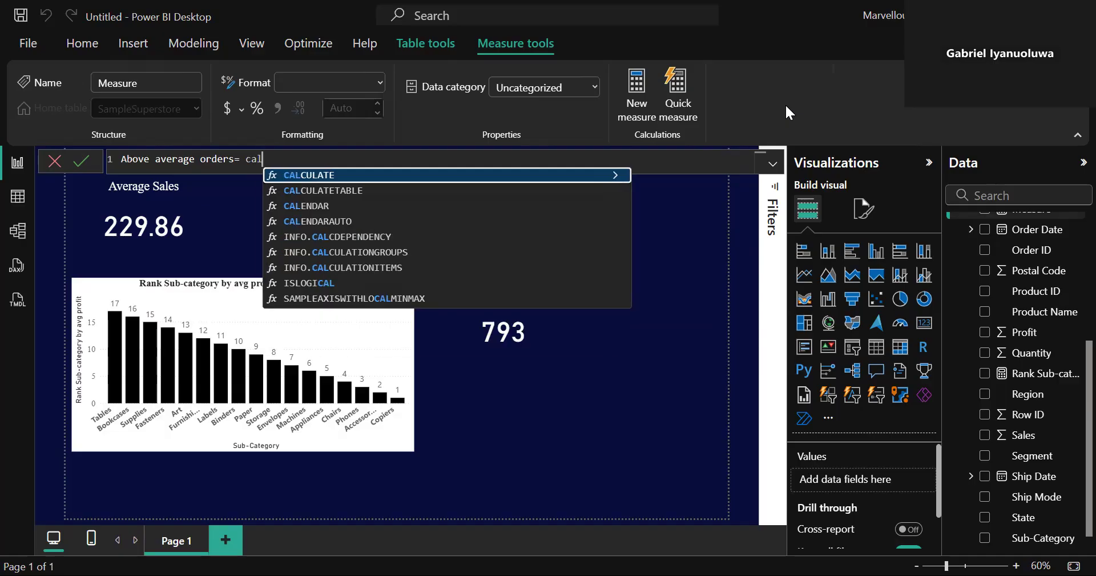
# - Begin the measure's formula with CALCULATE(COUNTROWS(SampleSuperstore), to count the table's rows
pyautogui.click(324, 175)
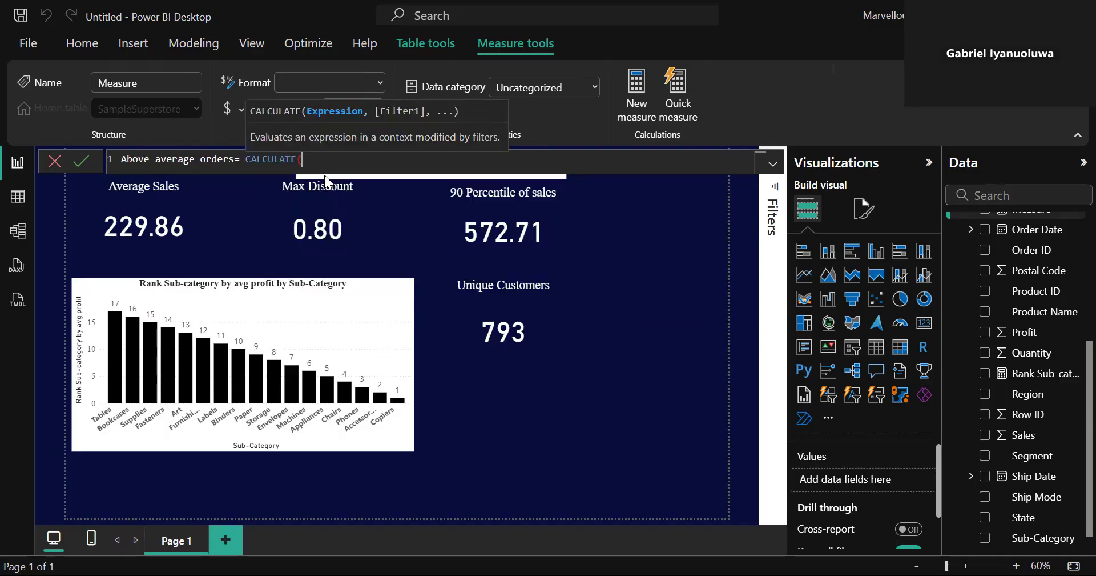
pyautogui.write('coun')
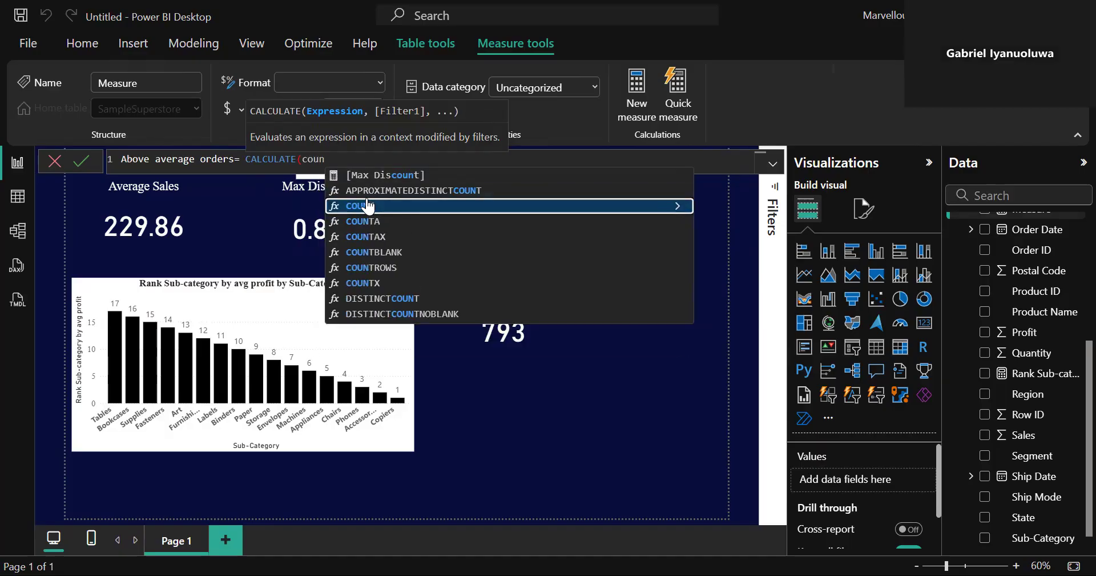
pyautogui.click(391, 267)
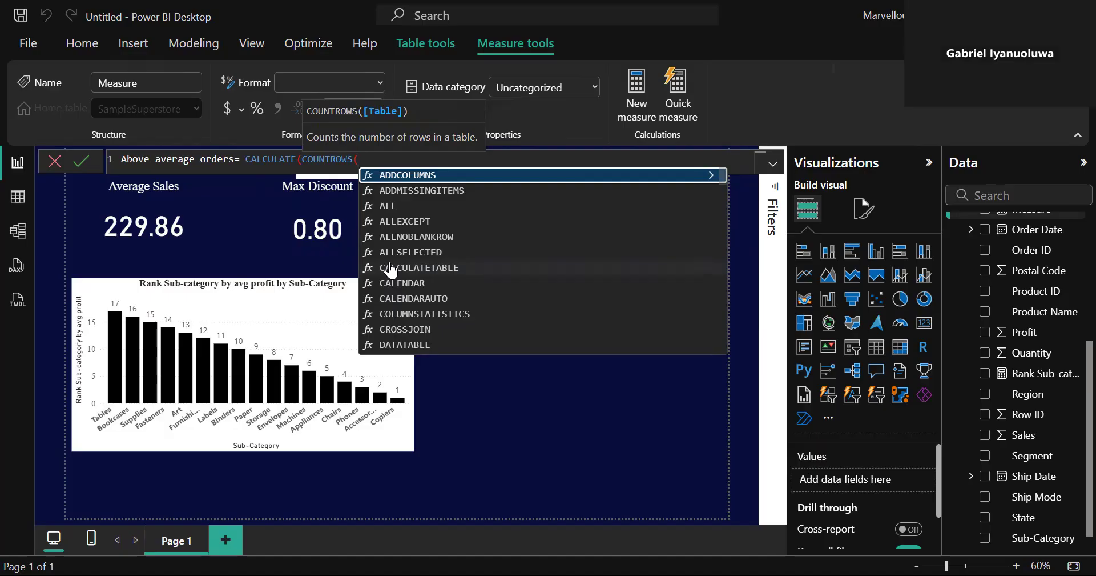
pyautogui.write('sam')
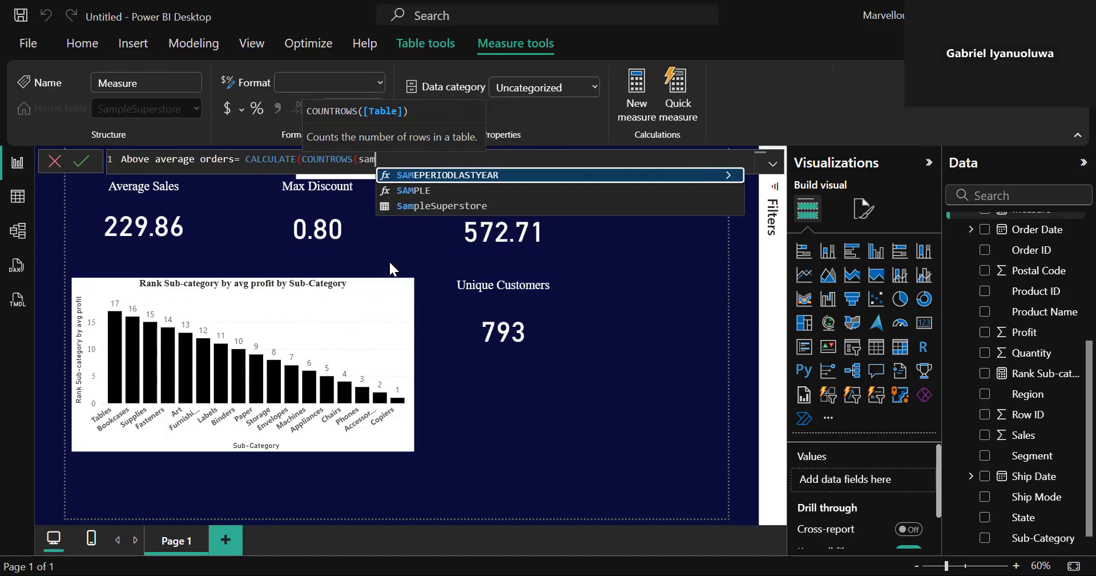
pyautogui.click(456, 206)
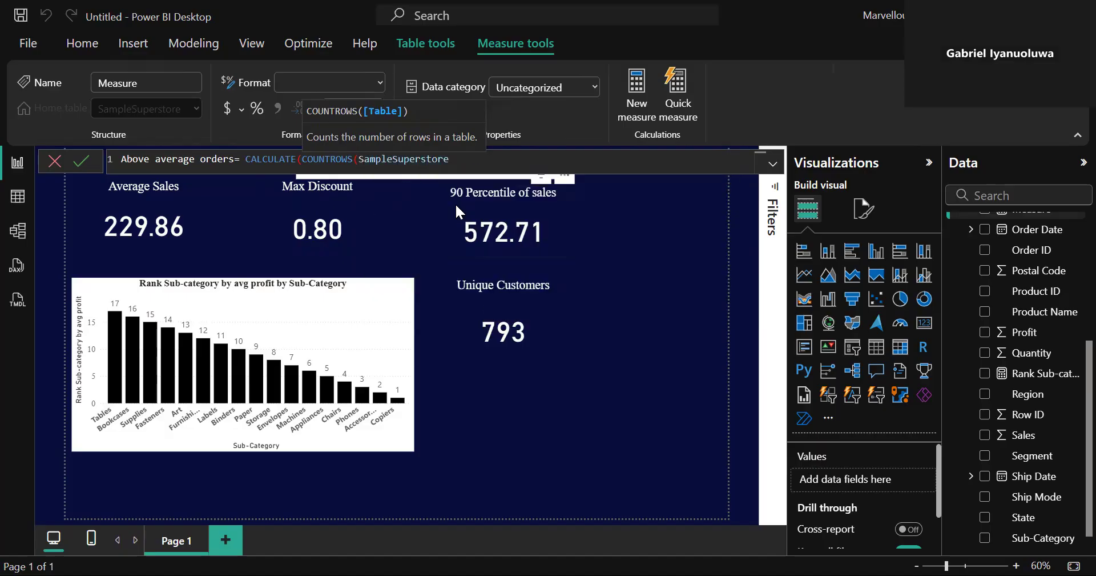
pyautogui.write(')')
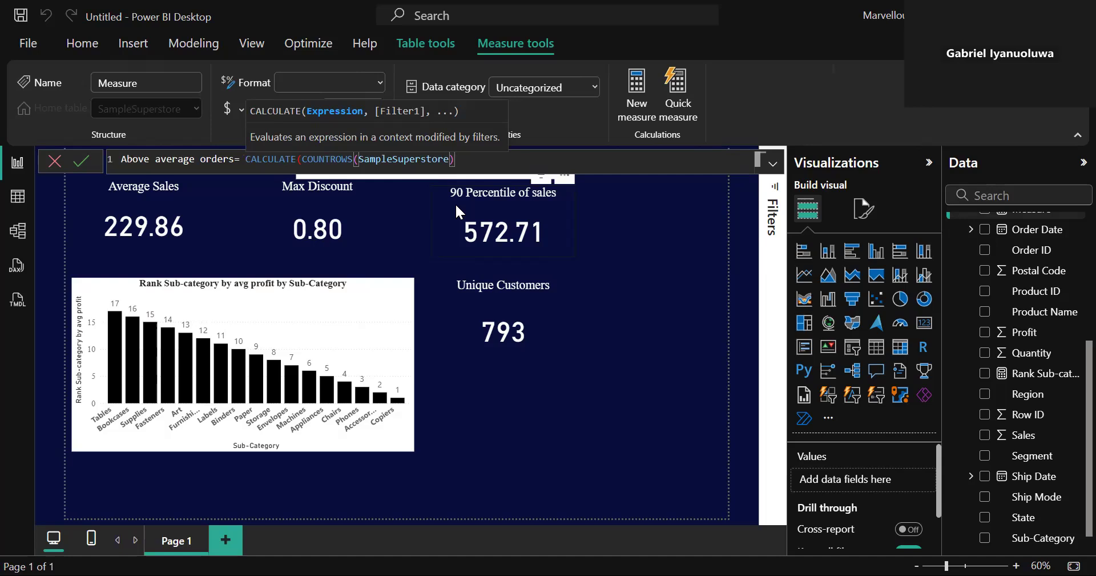
pyautogui.write(',')
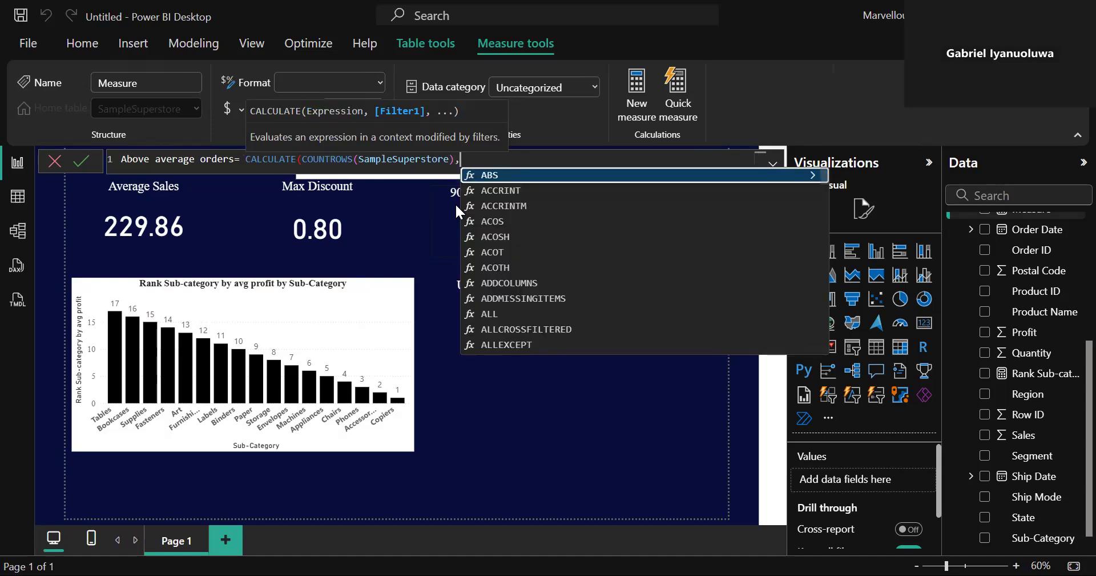
# - Add a FILTER over SampleSuperstore on a second formula line, with SampleSuperstore[Sales] as the column to compare
pyautogui.hotkey('shift', 'Return')
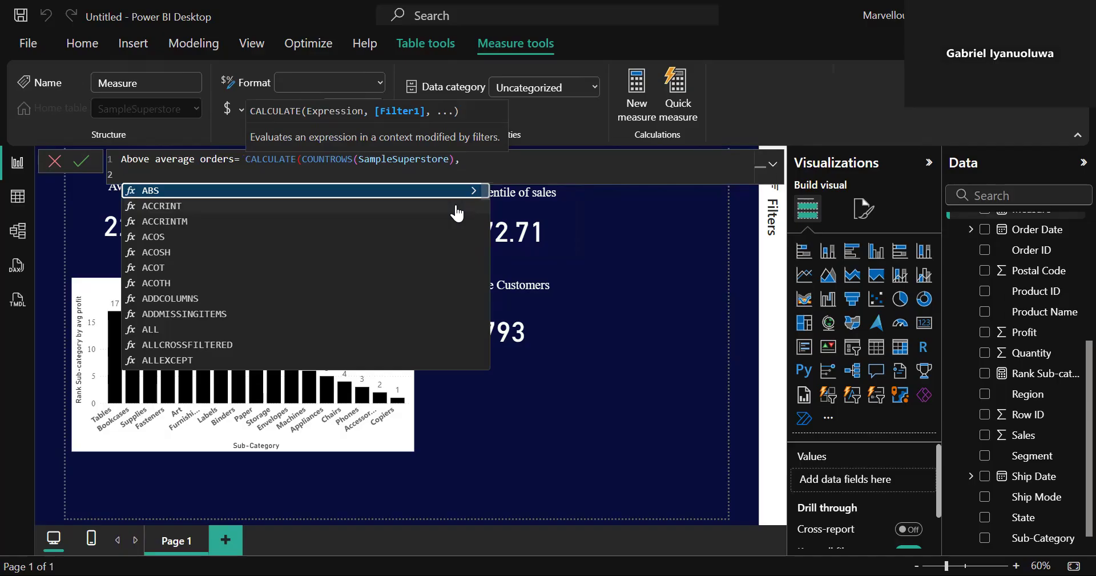
pyautogui.write('fil')
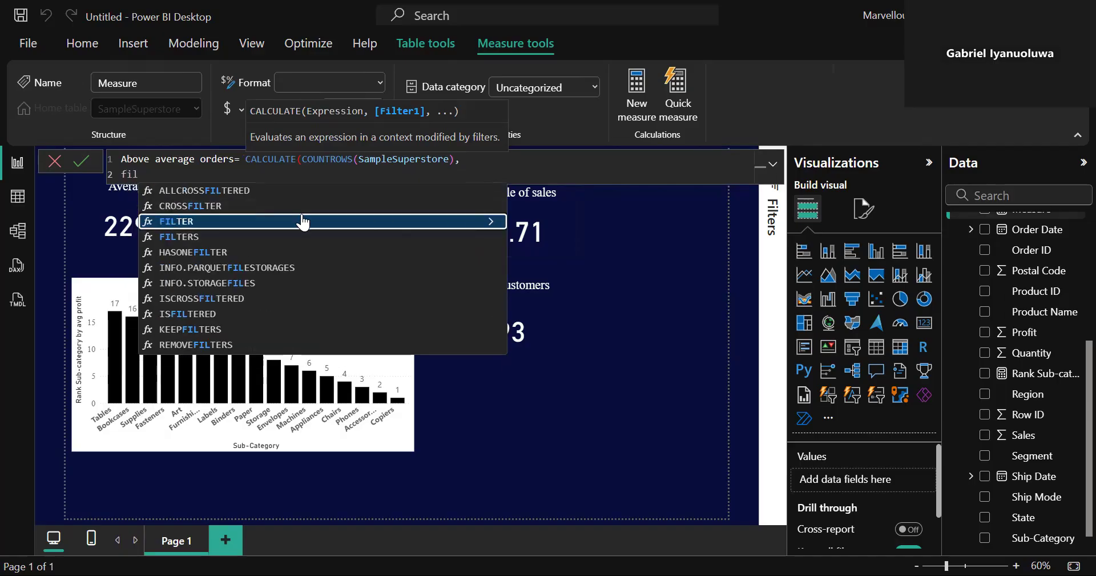
pyautogui.click(177, 223)
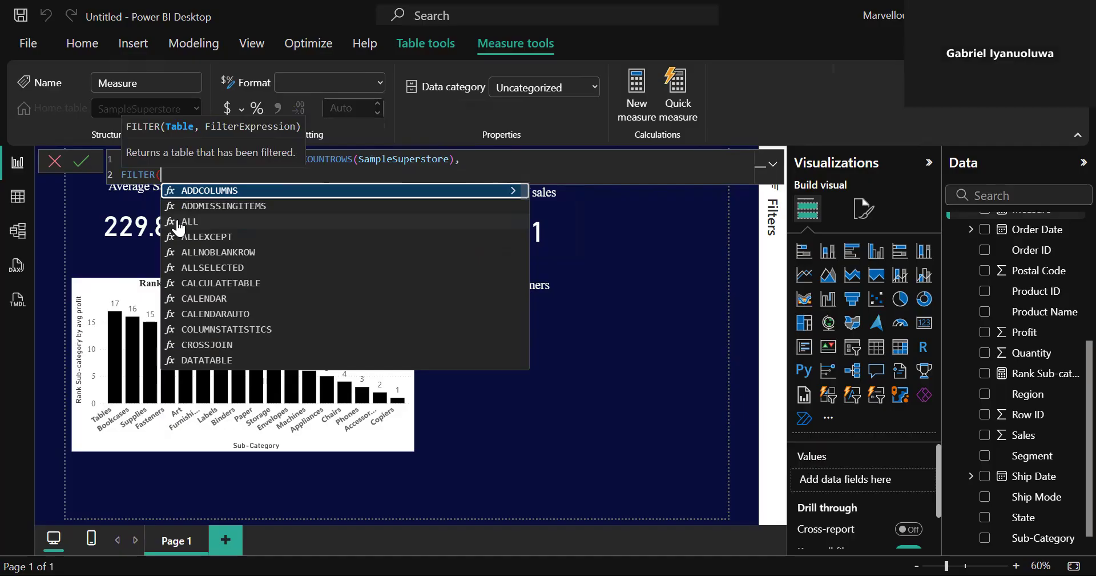
pyautogui.write('saM')
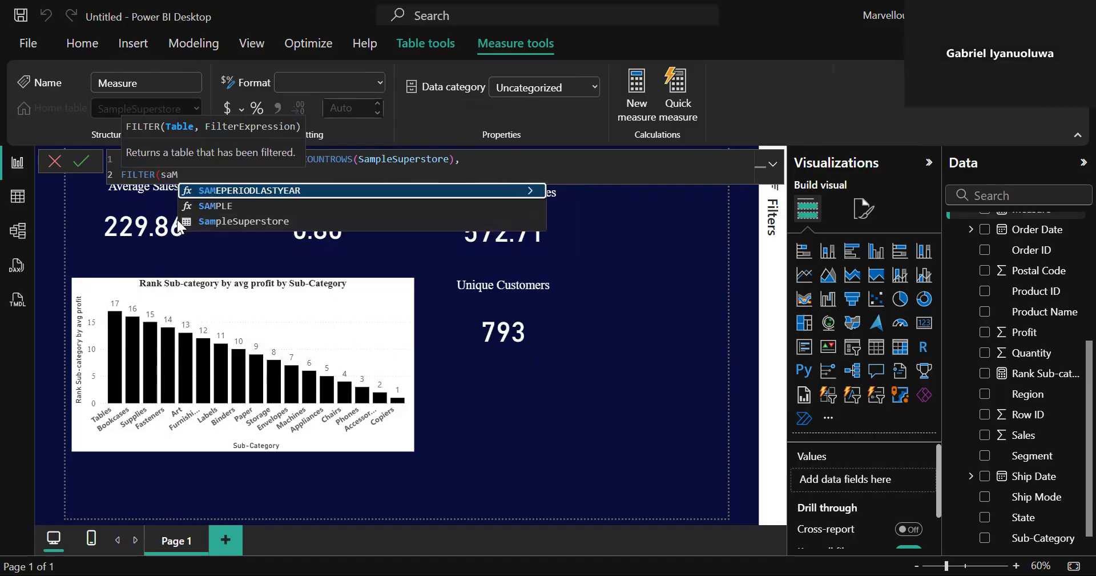
pyautogui.press('BackSpace')
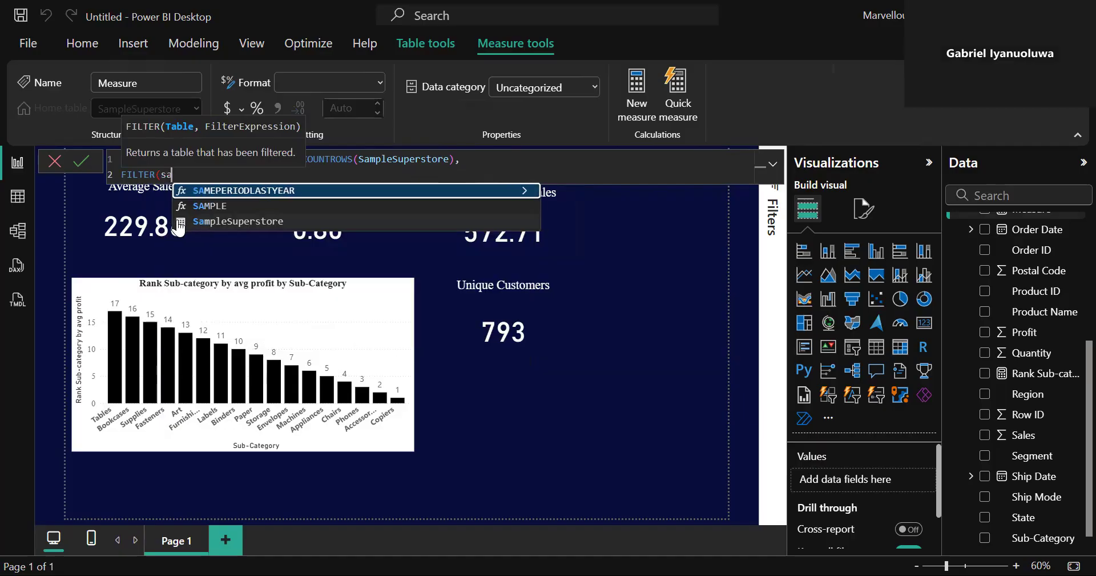
pyautogui.click(216, 223)
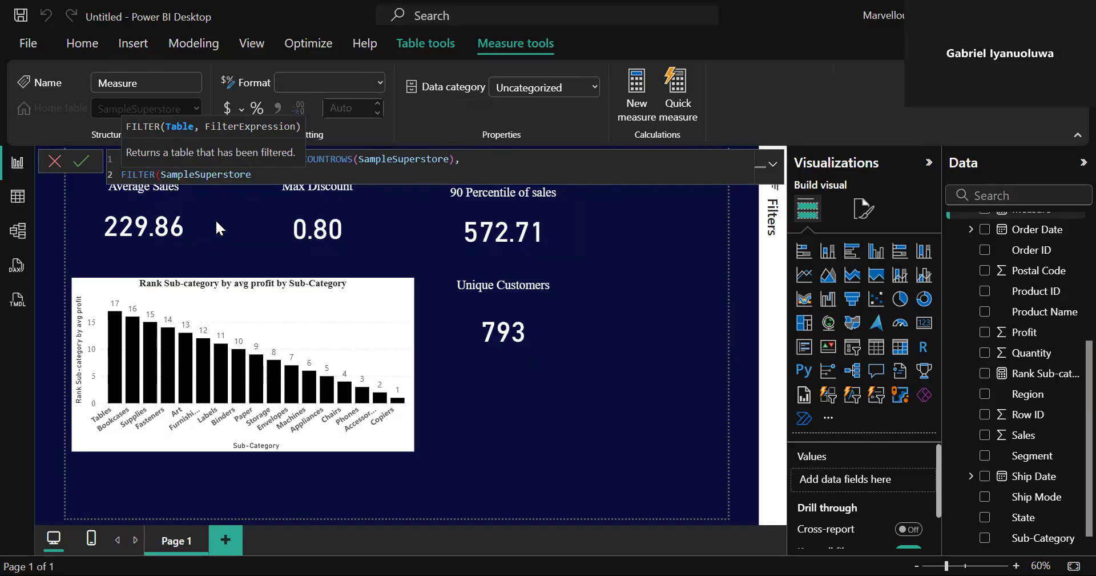
pyautogui.write(', SAM')
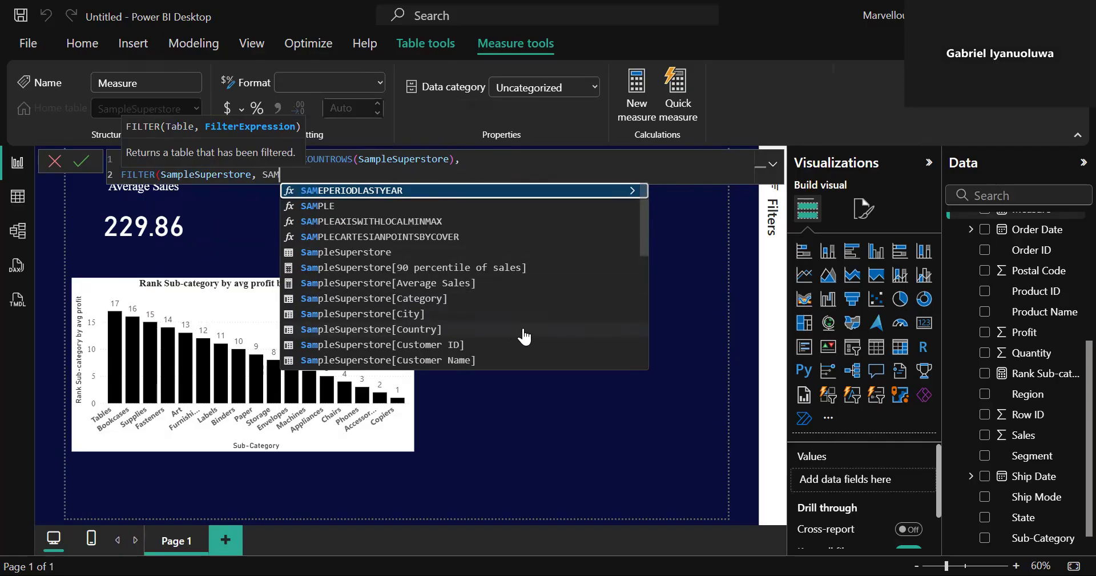
pyautogui.moveTo(642, 239); pyautogui.dragTo(619, 337)
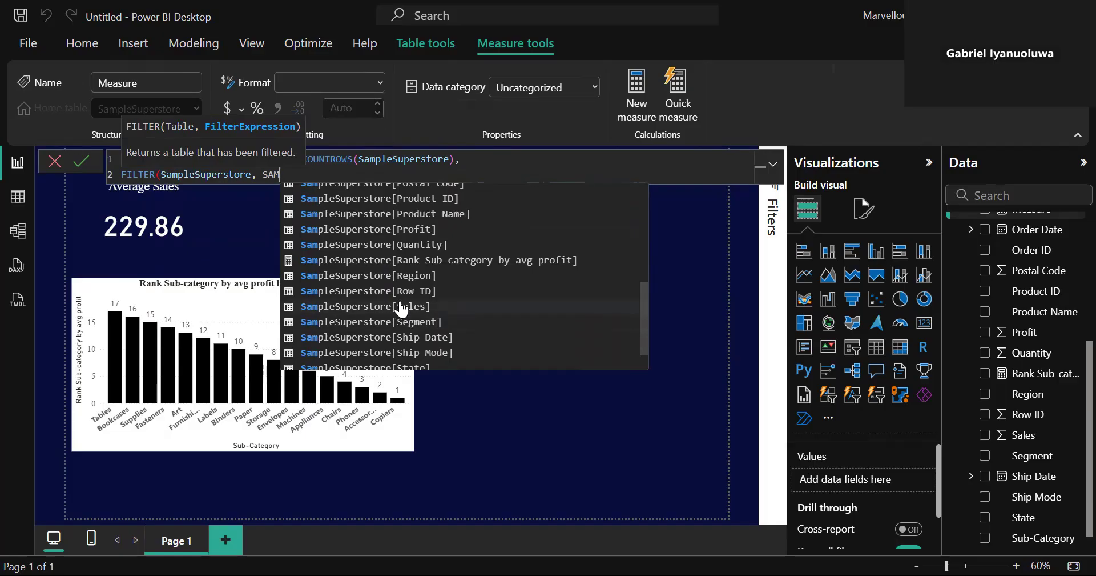
pyautogui.click(402, 306)
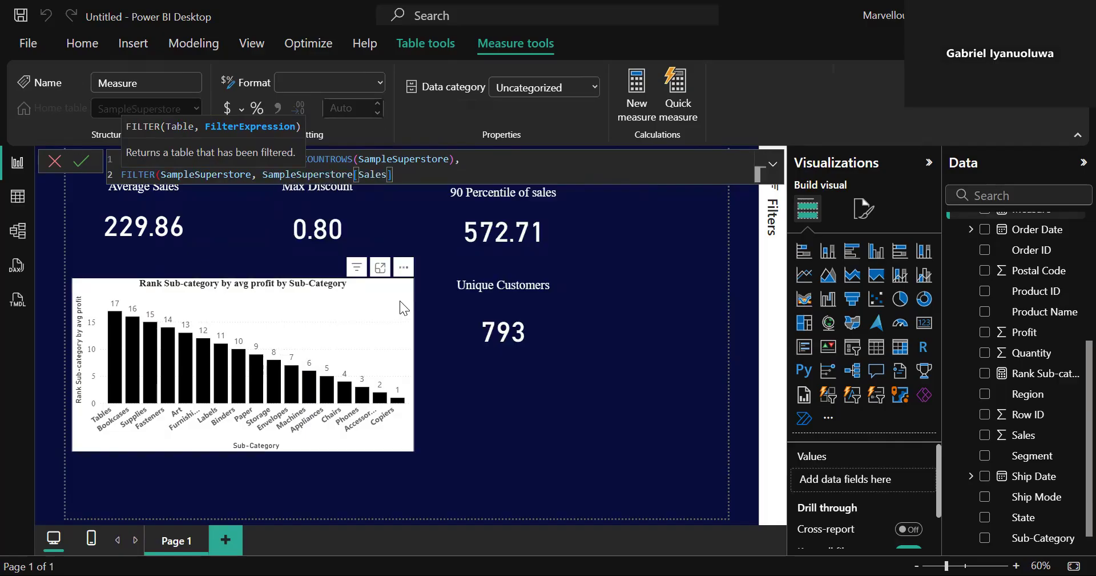
# - Complete the filter condition with >AVERAGE(SampleSuperstore[Sales]), close all the brackets and commit the measure
pyautogui.write('>ACE')
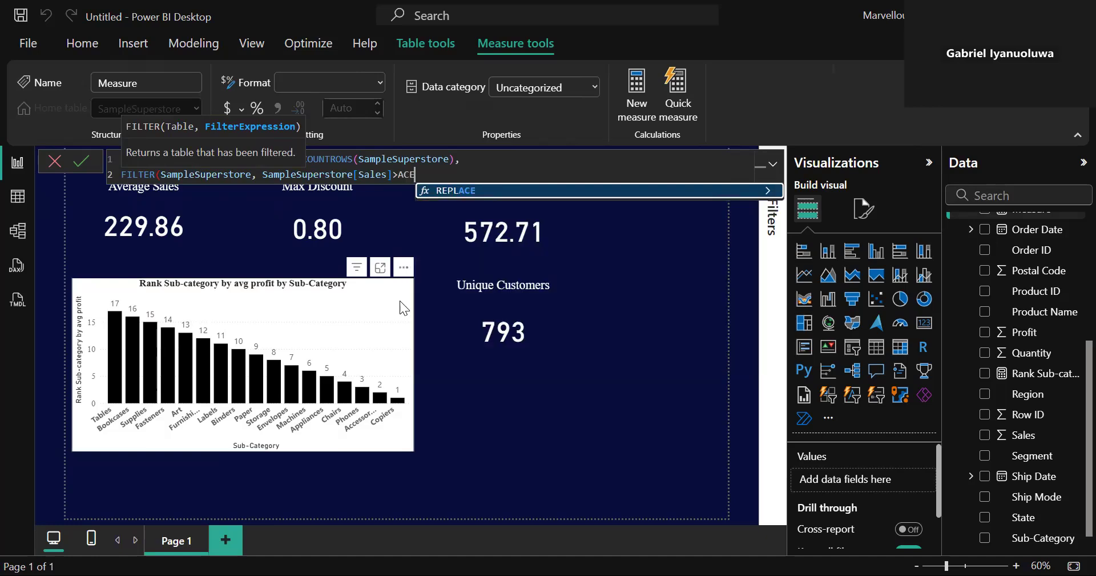
pyautogui.press('BackSpace')
pyautogui.press('BackSpace')
pyautogui.press('BackSpace')
pyautogui.write('AV')
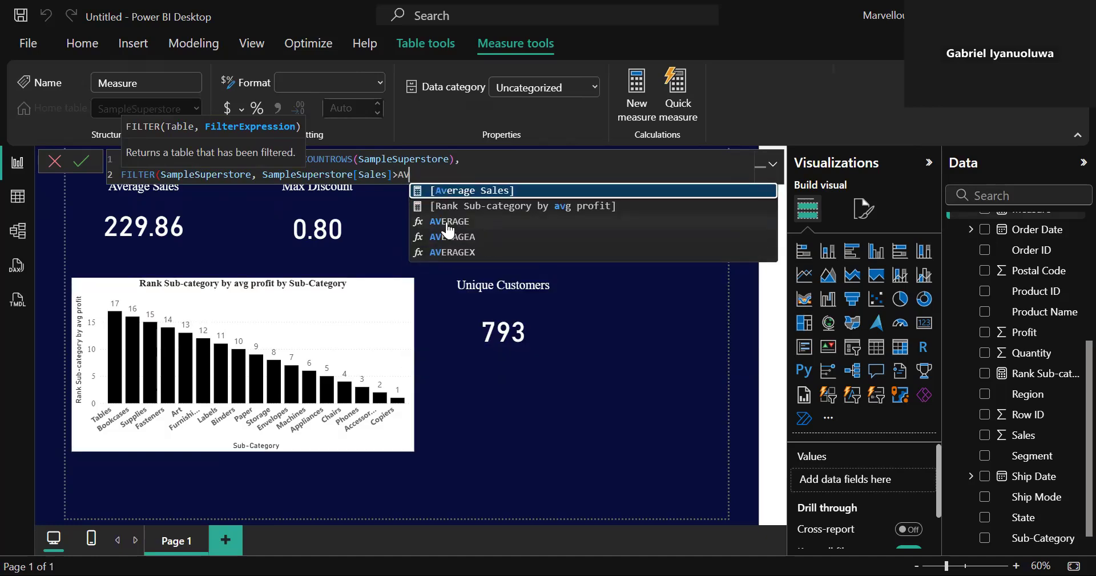
pyautogui.click(448, 227)
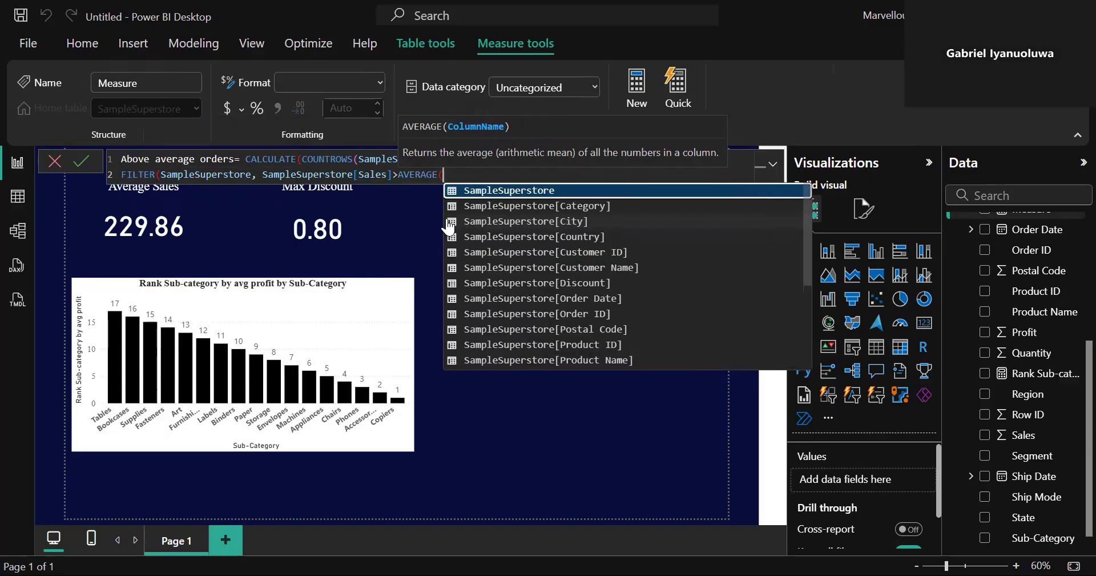
pyautogui.write('SAL')
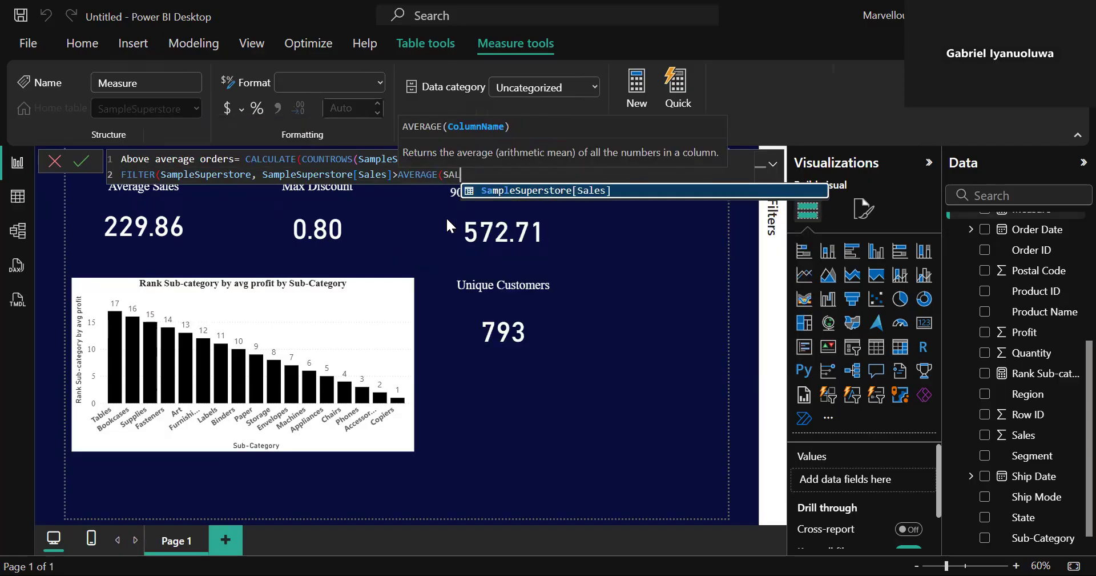
pyautogui.click(535, 191)
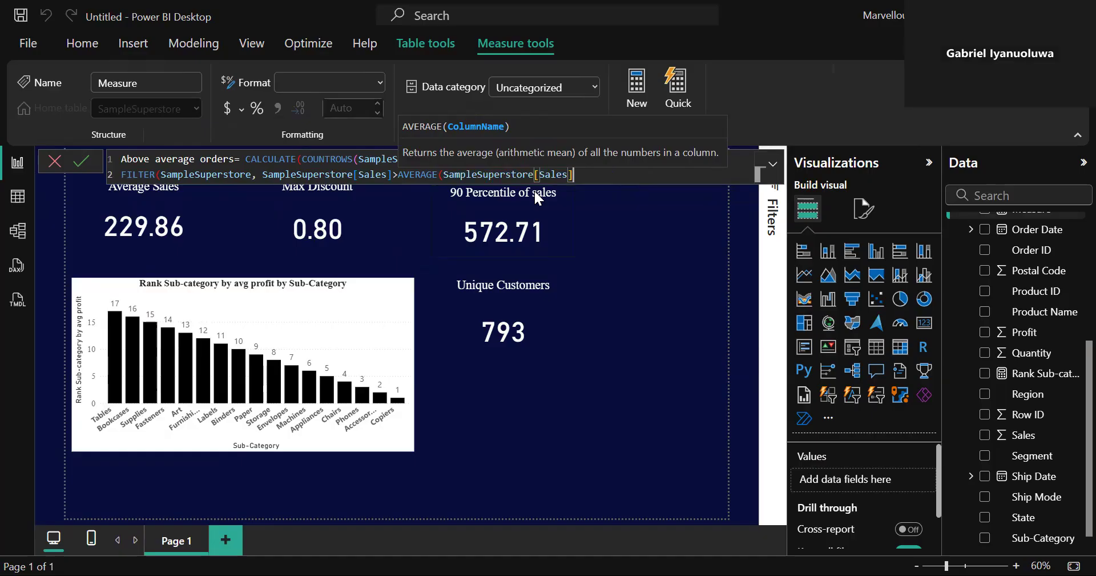
pyautogui.write(')')
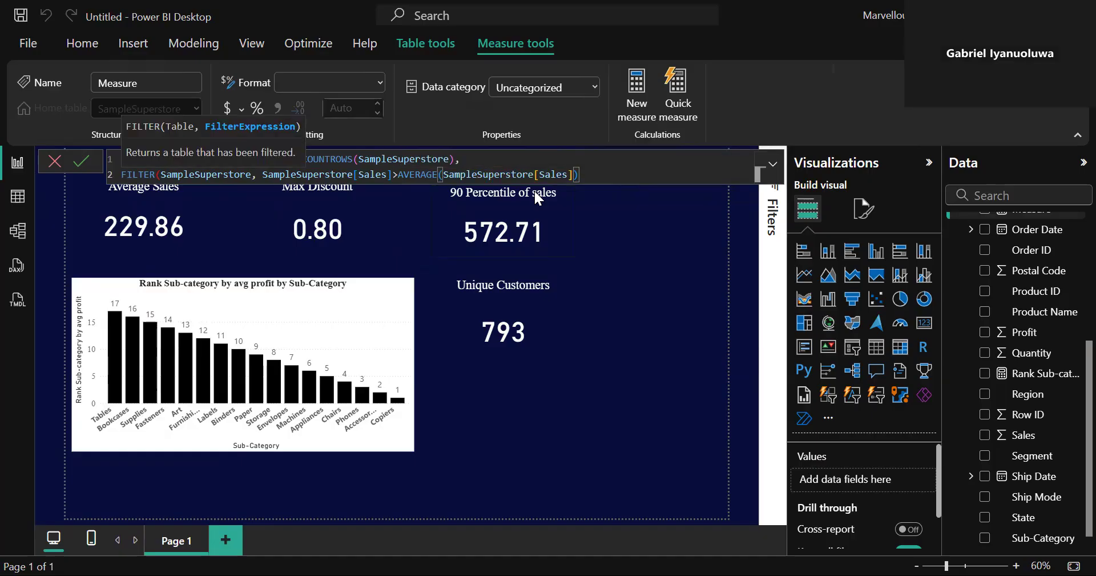
pyautogui.write(')')
pyautogui.press('Return')
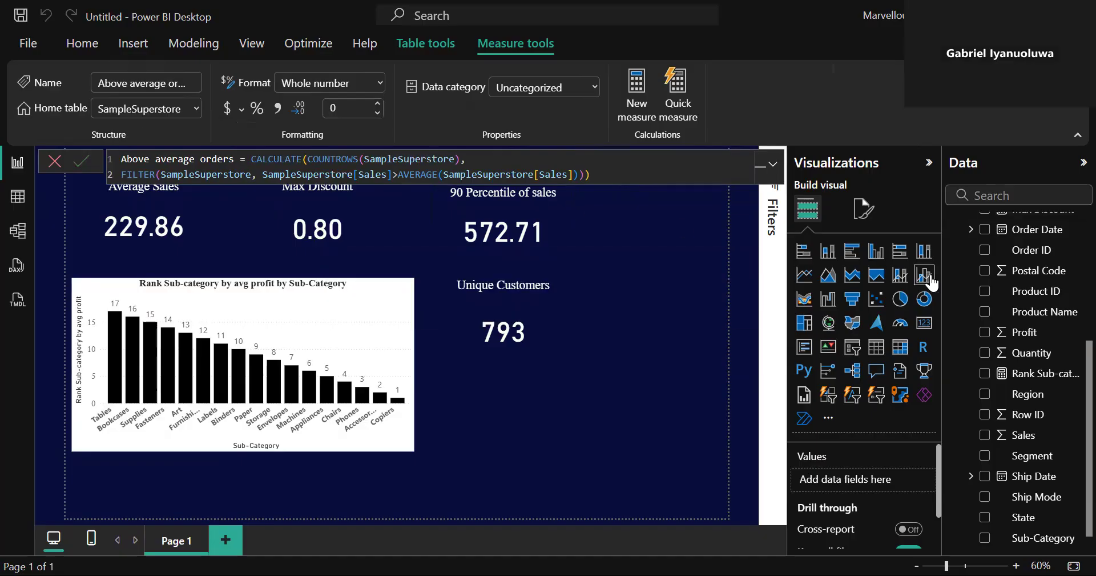
# - Add a card showing the Above average orders measure below the Unique Customers card, and check the source rows in Table view
pyautogui.scroll(5, 1068, 412)
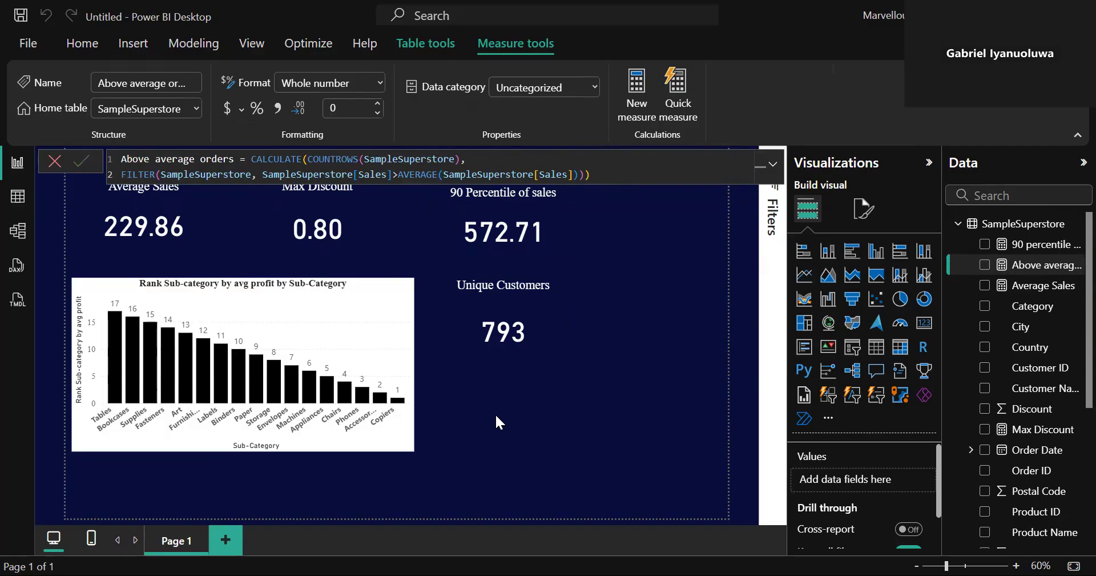
pyautogui.click(519, 397)
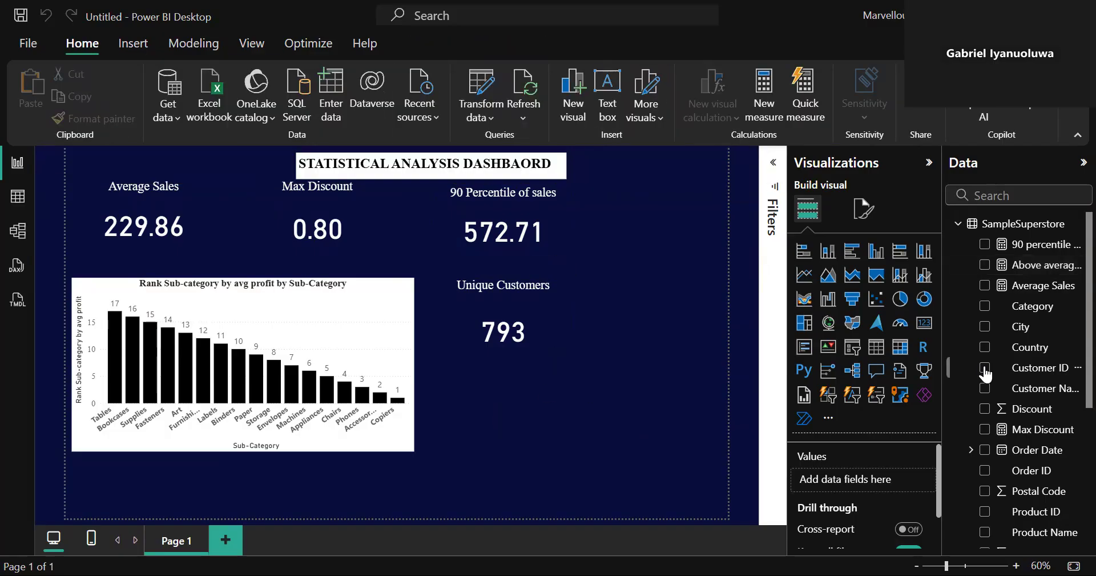
pyautogui.click(931, 326)
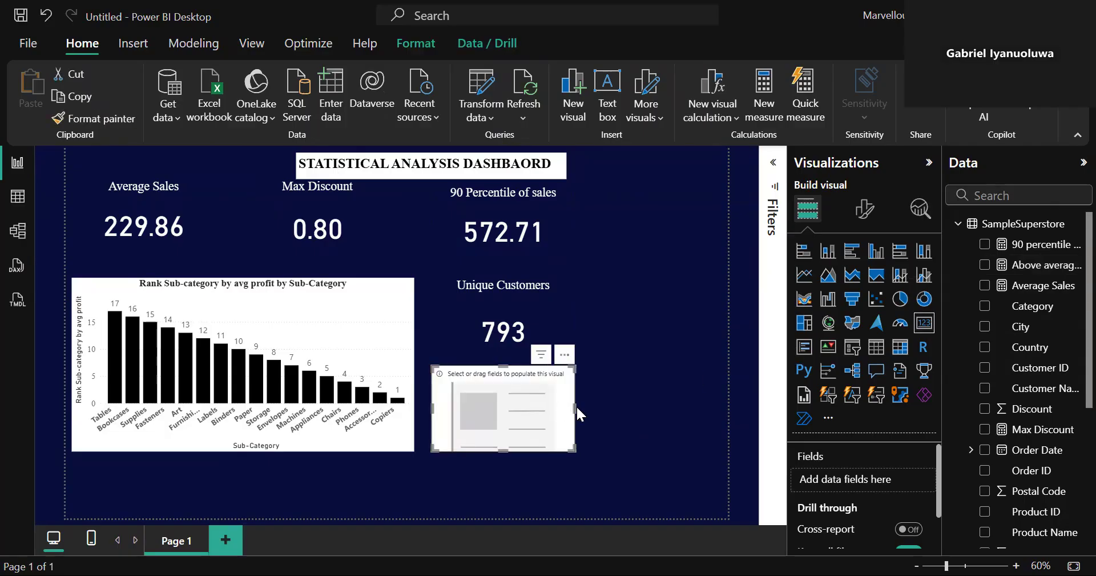
pyautogui.click(985, 266)
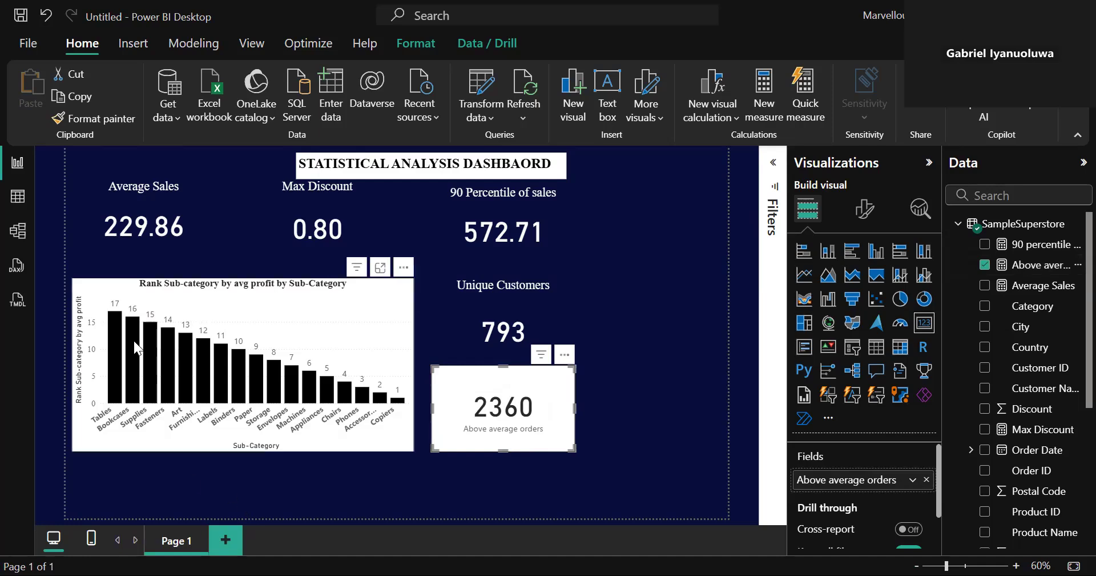
pyautogui.click(16, 197)
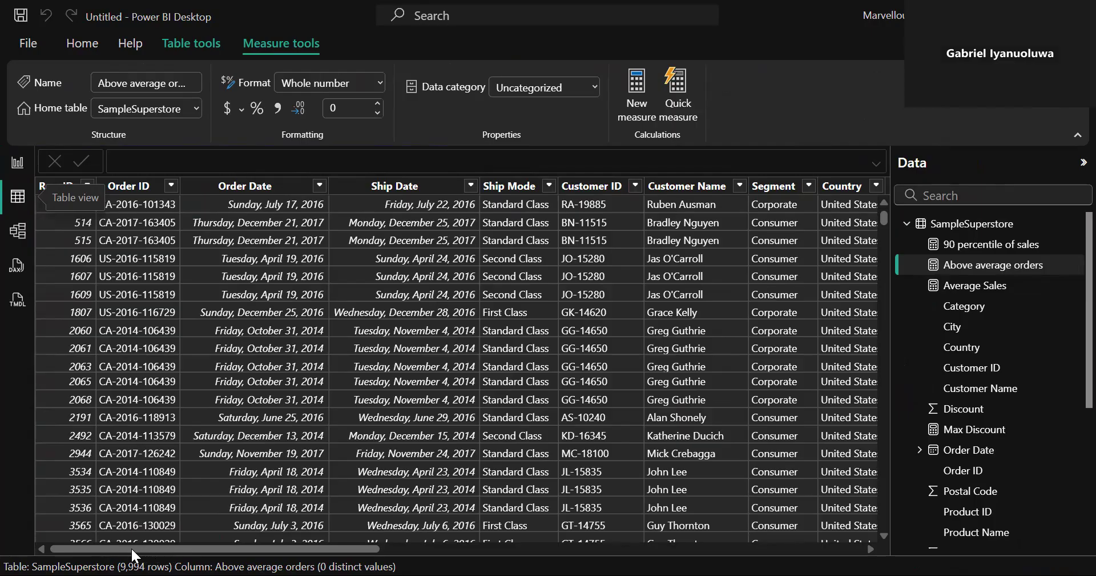
pyautogui.click(17, 162)
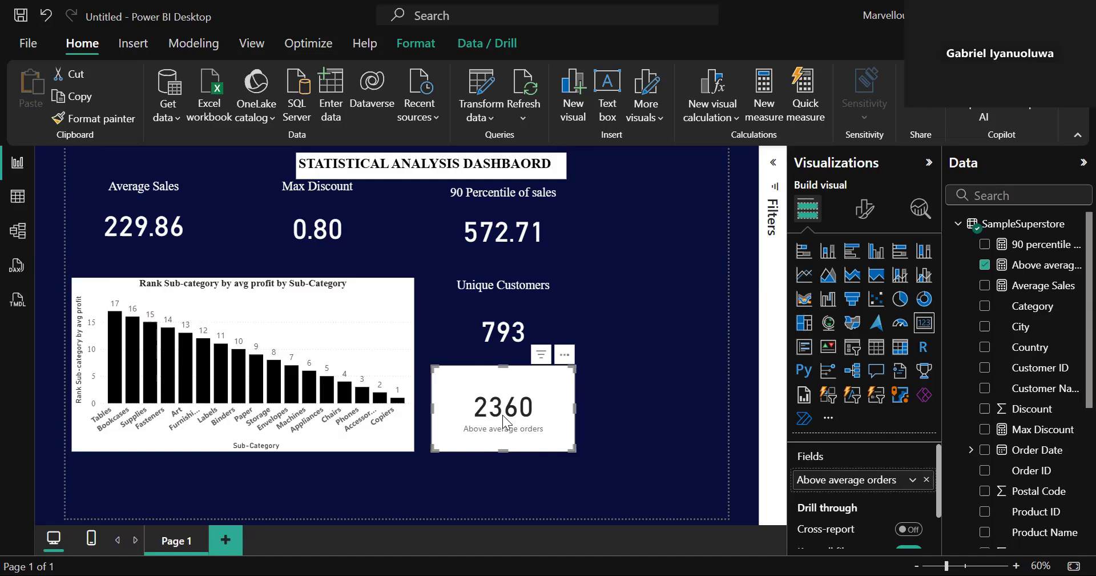
# - Copy the Average Sales card's formatting onto the Above average orders card with Format painter
pyautogui.click(166, 201)
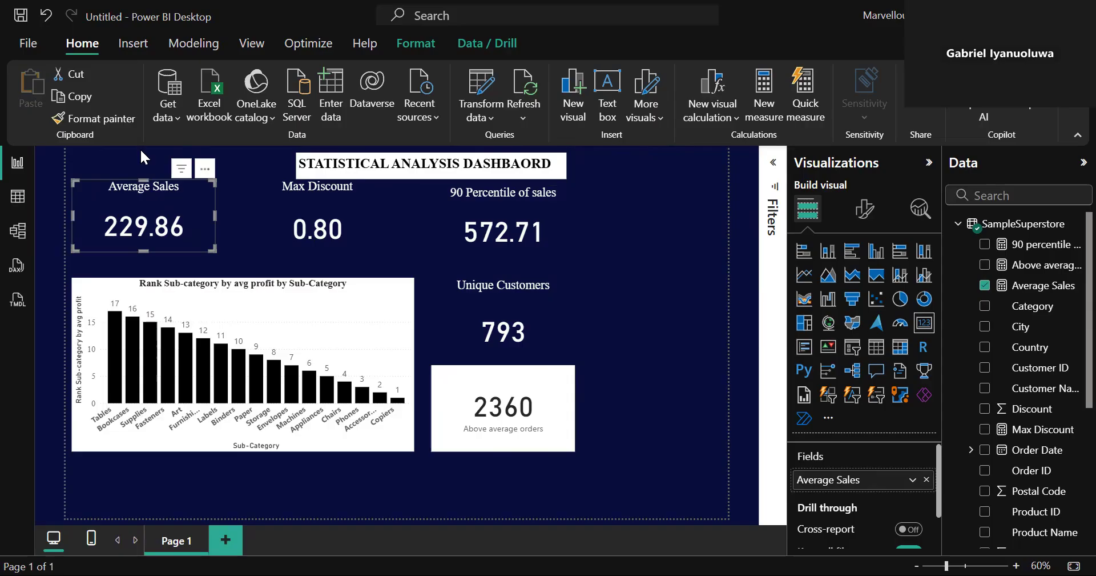
pyautogui.click(94, 118)
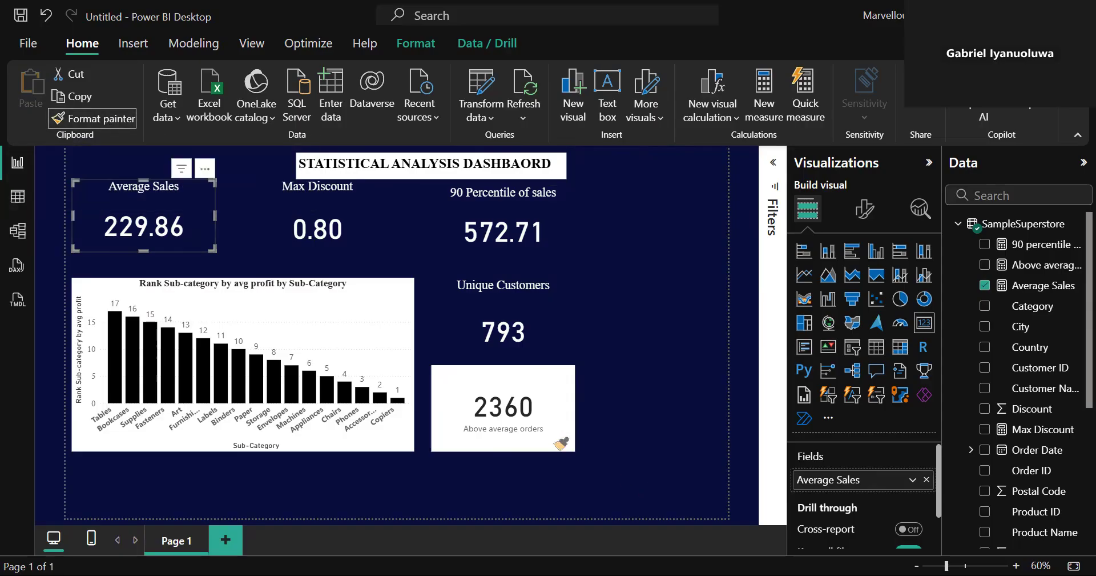
pyautogui.click(535, 401)
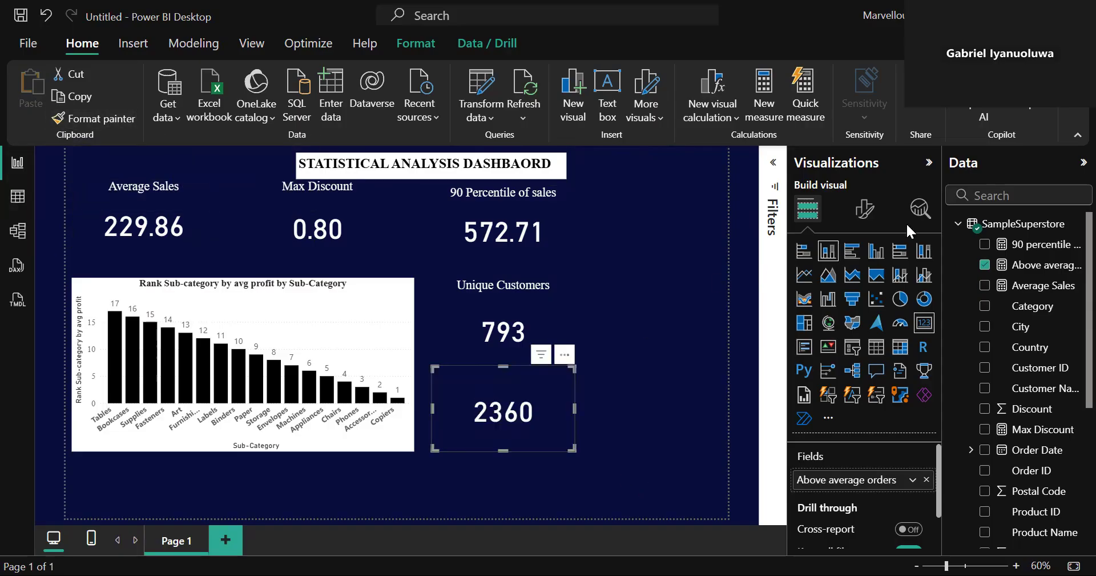
# - Give the Above average orders card the title "Above Avg Sales" and deselect the card
pyautogui.click(868, 217)
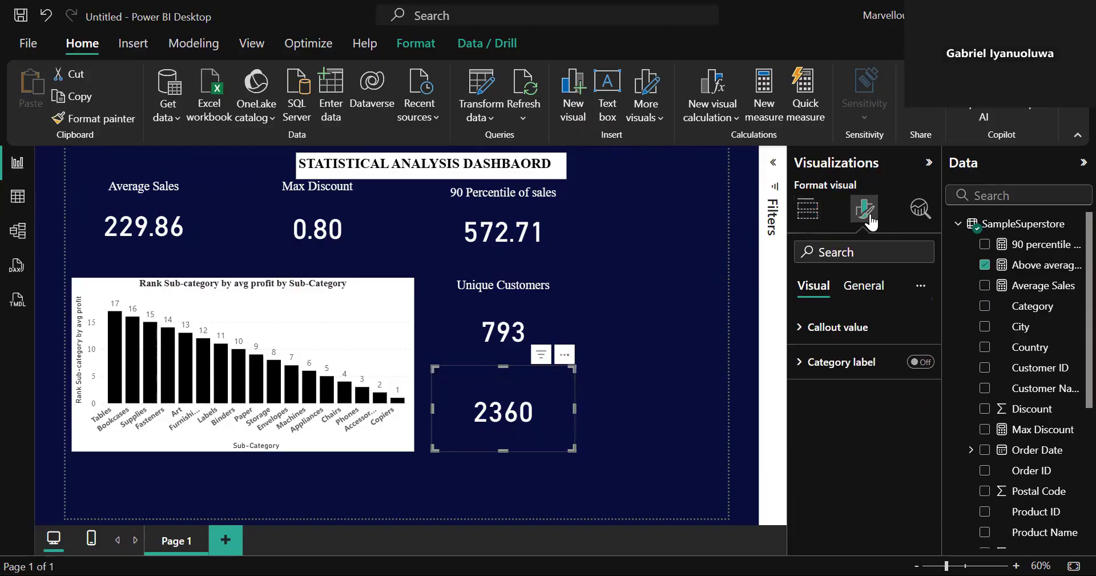
pyautogui.click(876, 296)
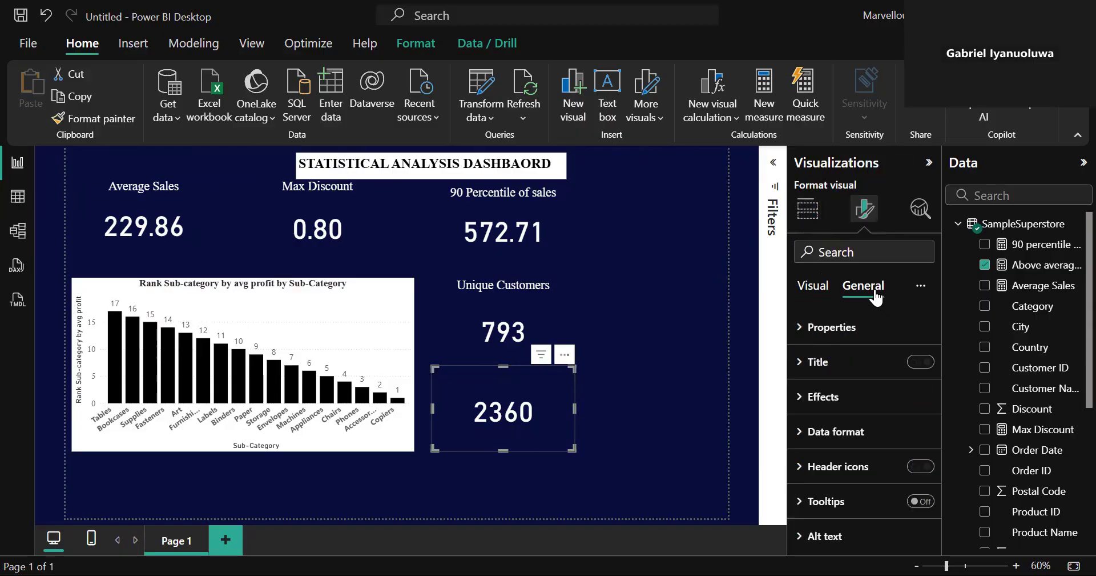
pyautogui.click(804, 365)
pyautogui.click(828, 438)
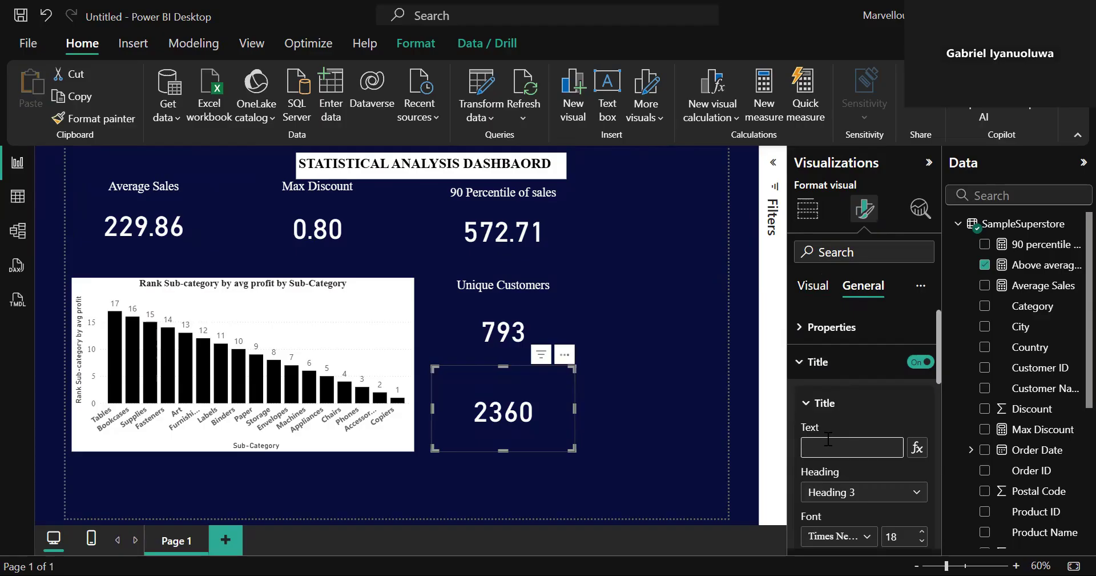
pyautogui.write('A')
pyautogui.press('BackSpace')
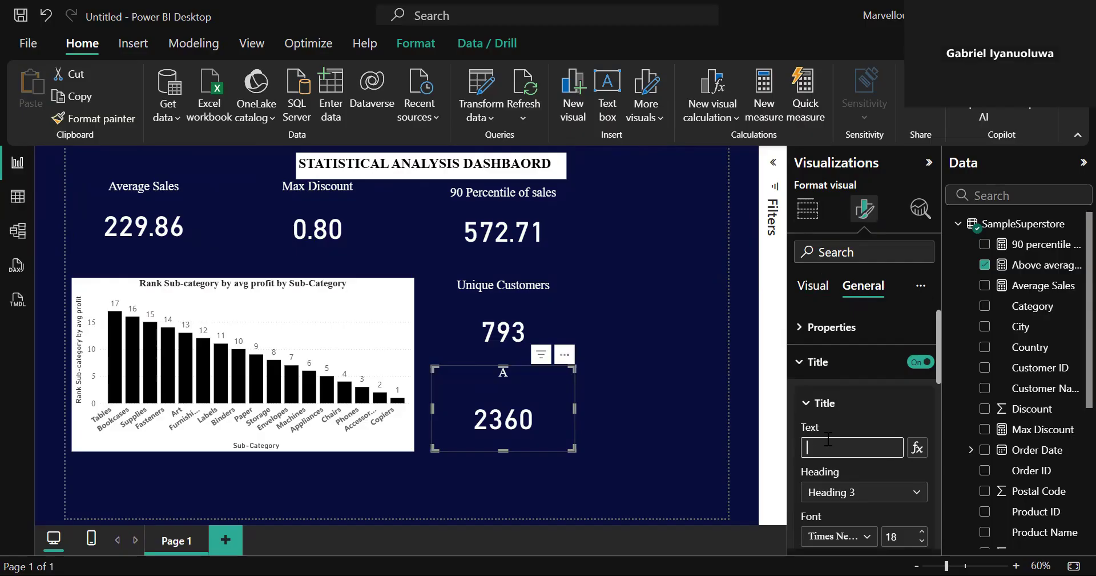
pyautogui.write('Above Avg Sales')
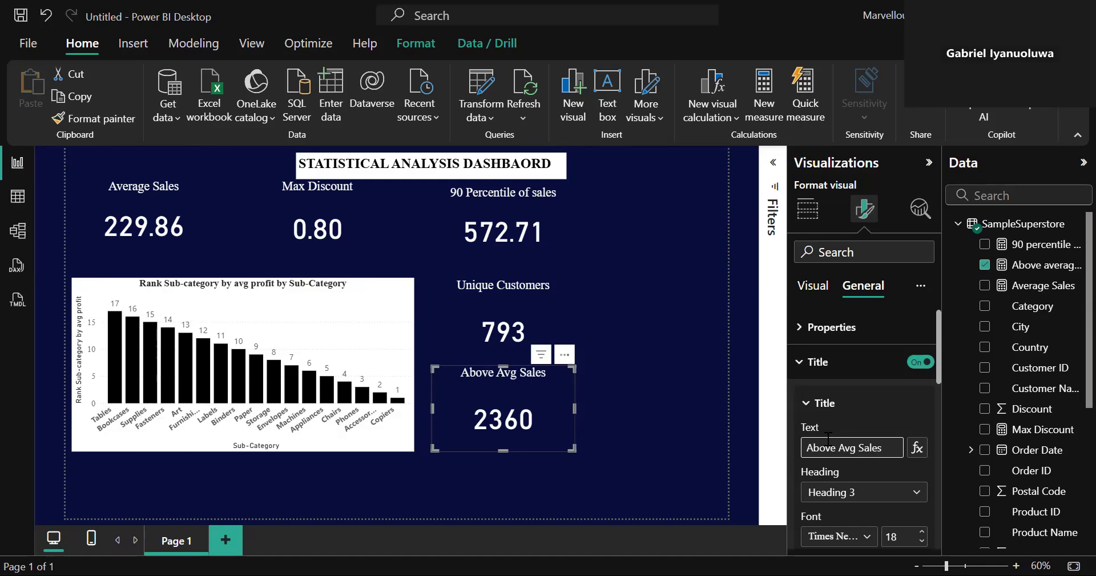
pyautogui.click(642, 431)
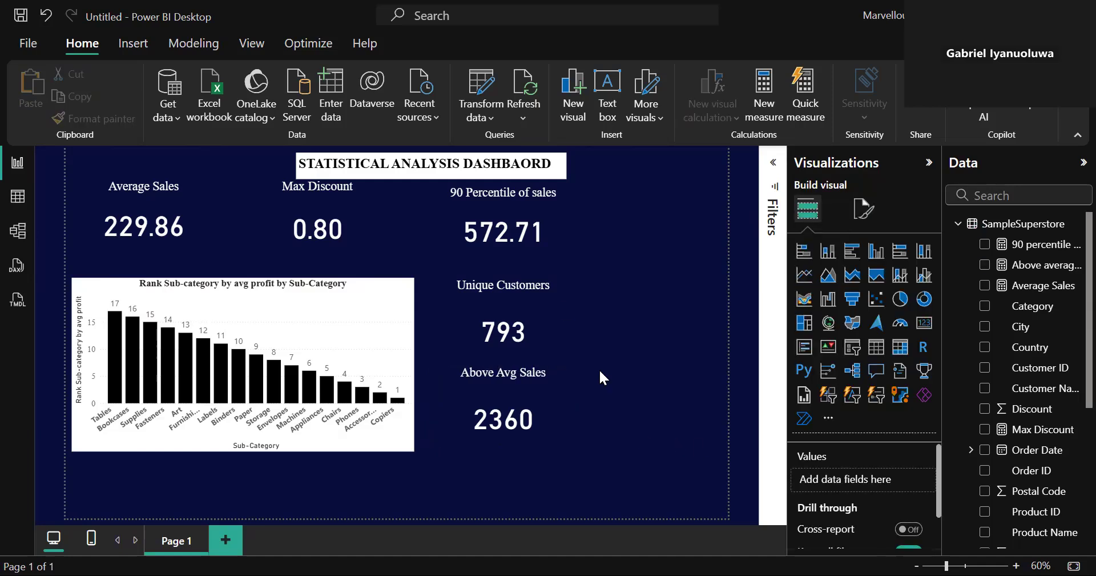